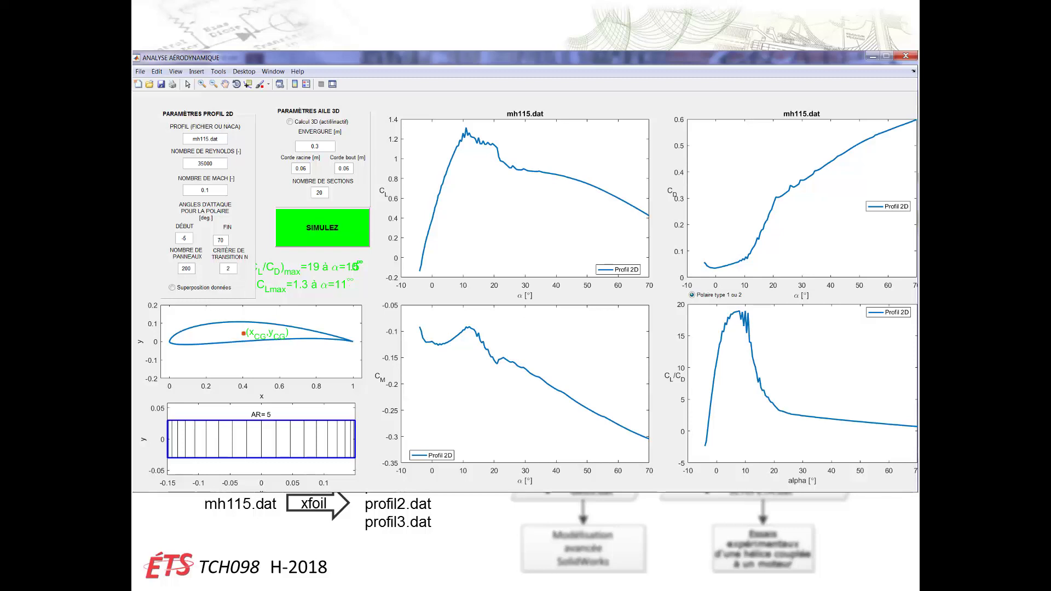
pyautogui.click(289, 121)
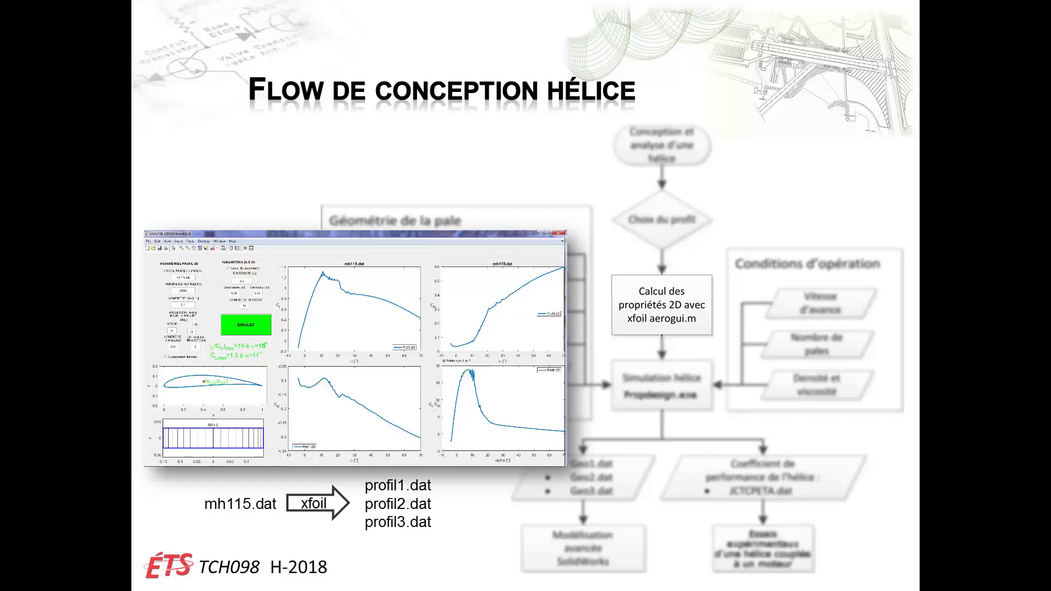
pyautogui.press('Right')
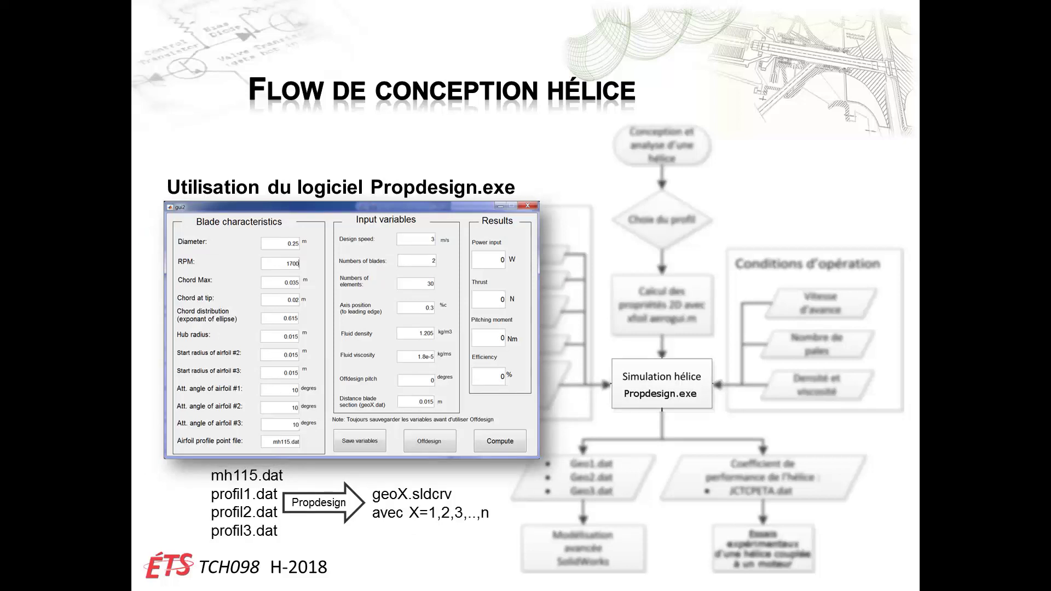
pyautogui.press('Right')
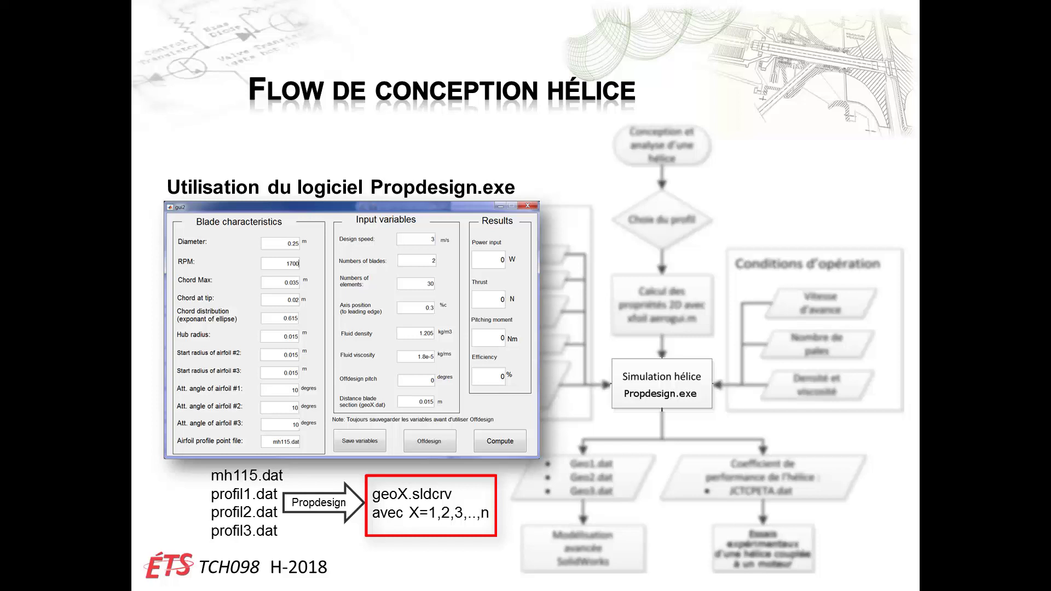
pyautogui.press('Right')
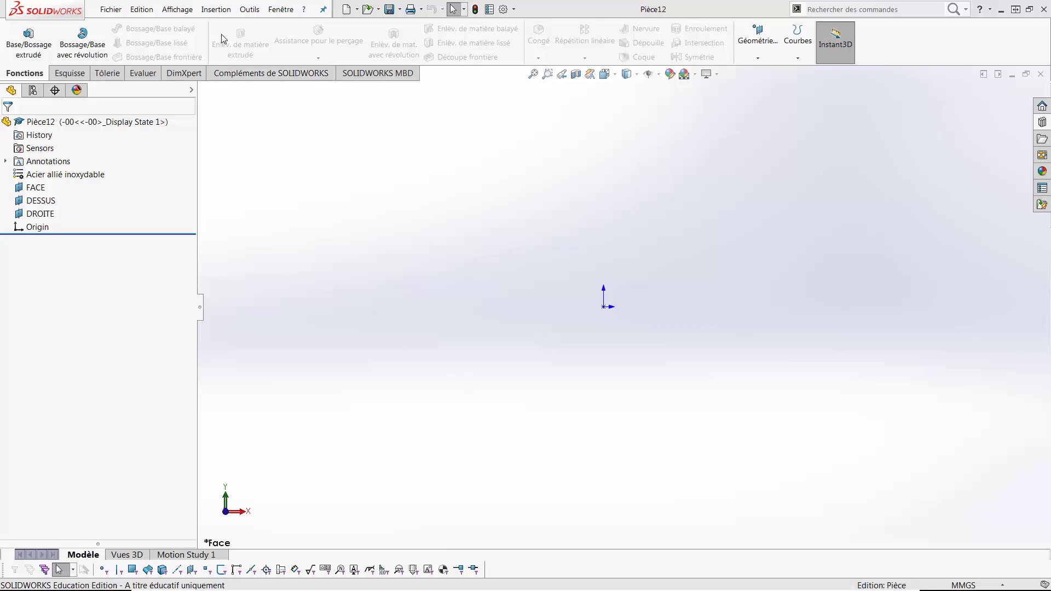
# Insert a curve through XYZ points from the file geo1.sldcrv into the part.
pyautogui.click(217, 11)
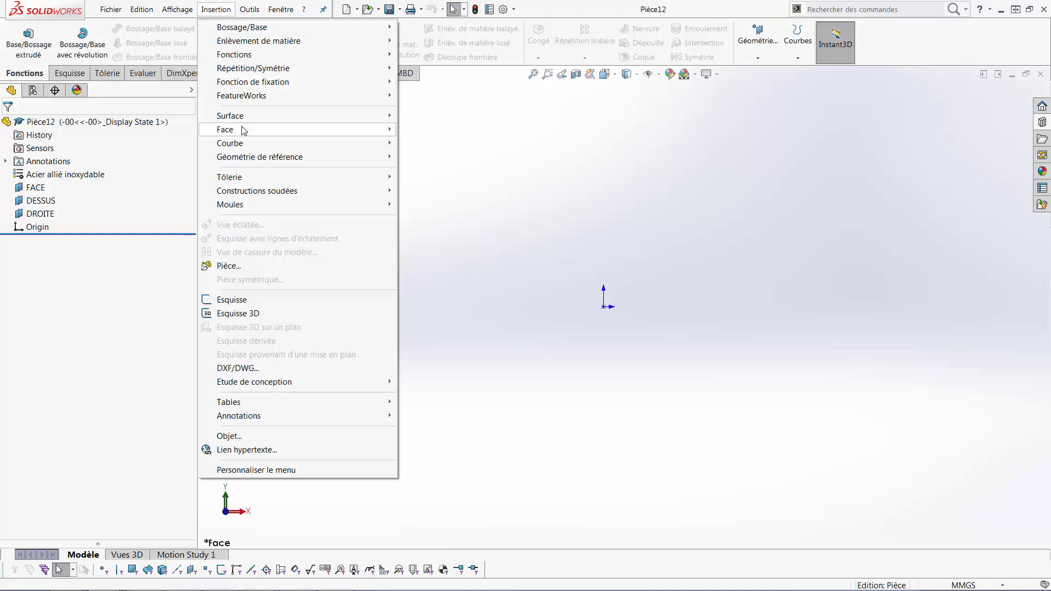
pyautogui.moveTo(245, 143)
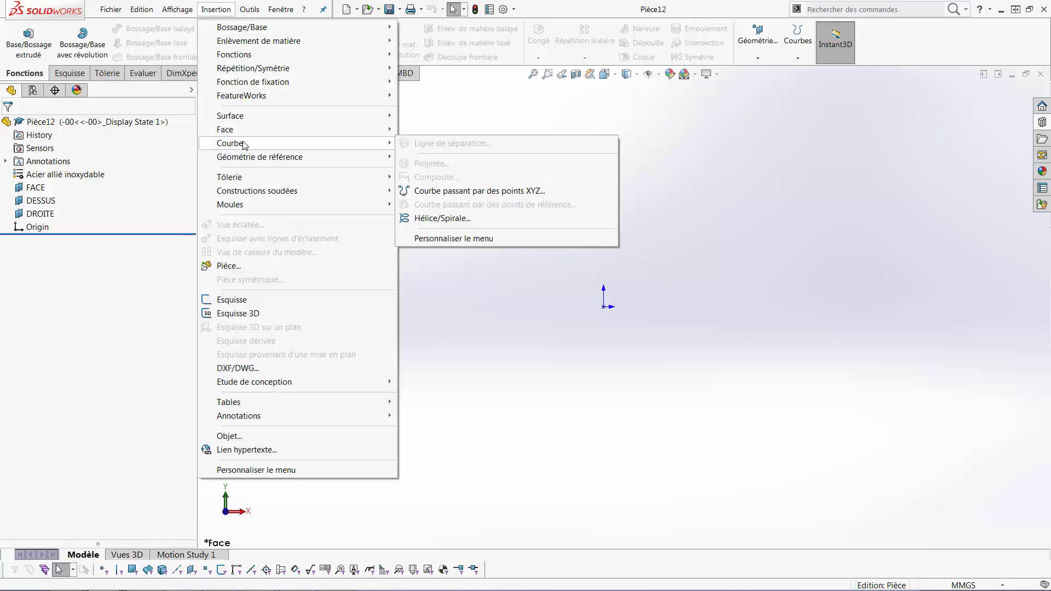
pyautogui.click(454, 191)
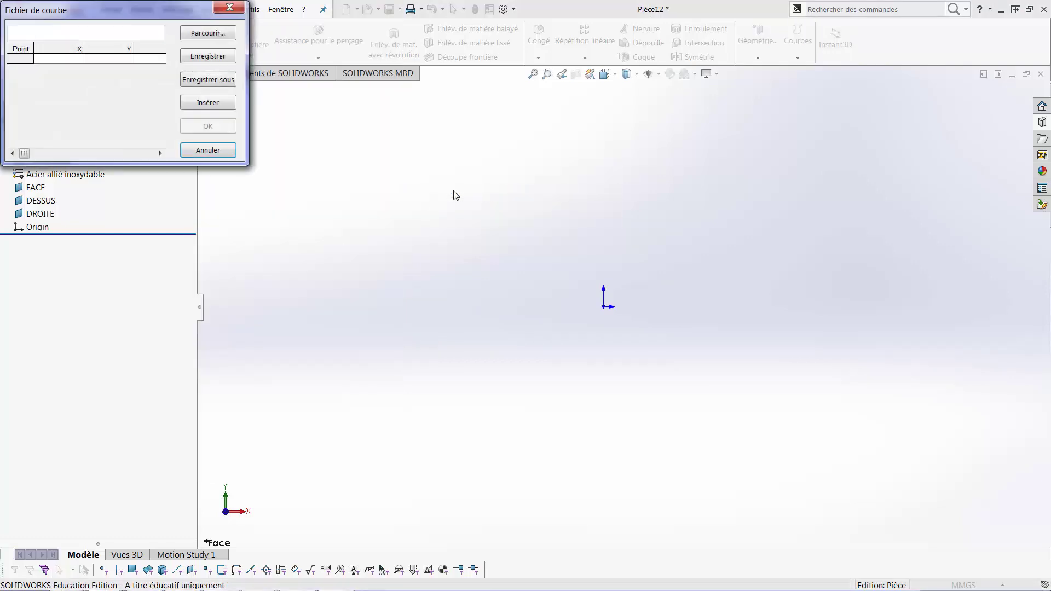
pyautogui.click(208, 33)
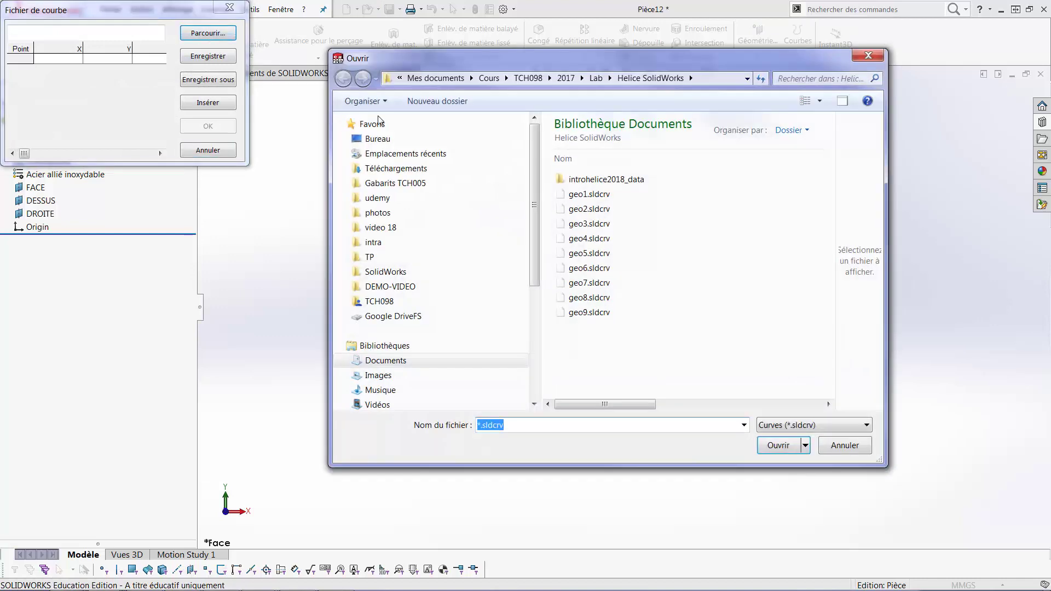
pyautogui.click(587, 196)
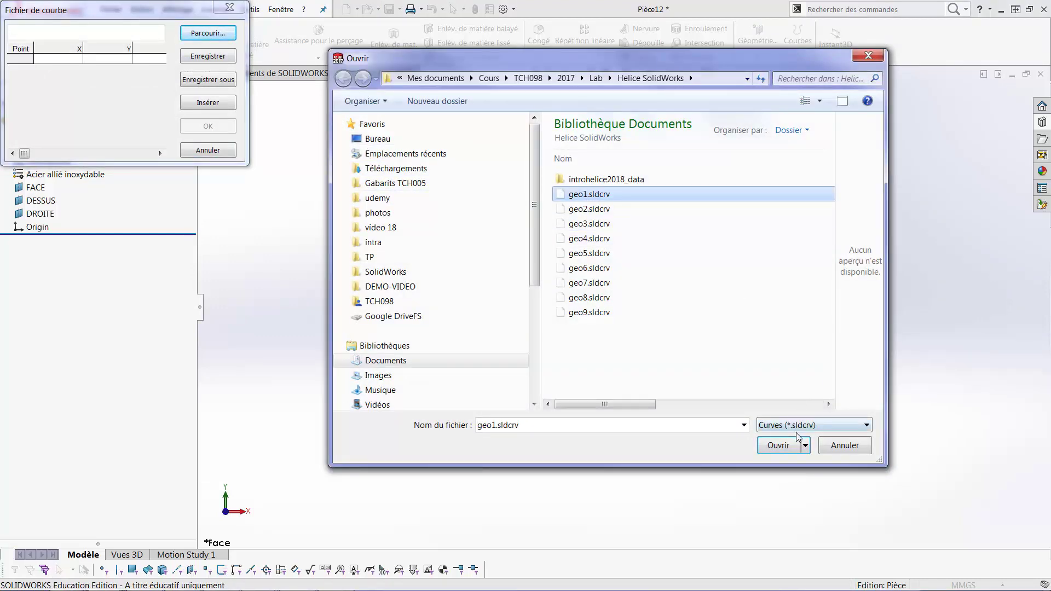
pyautogui.click(789, 445)
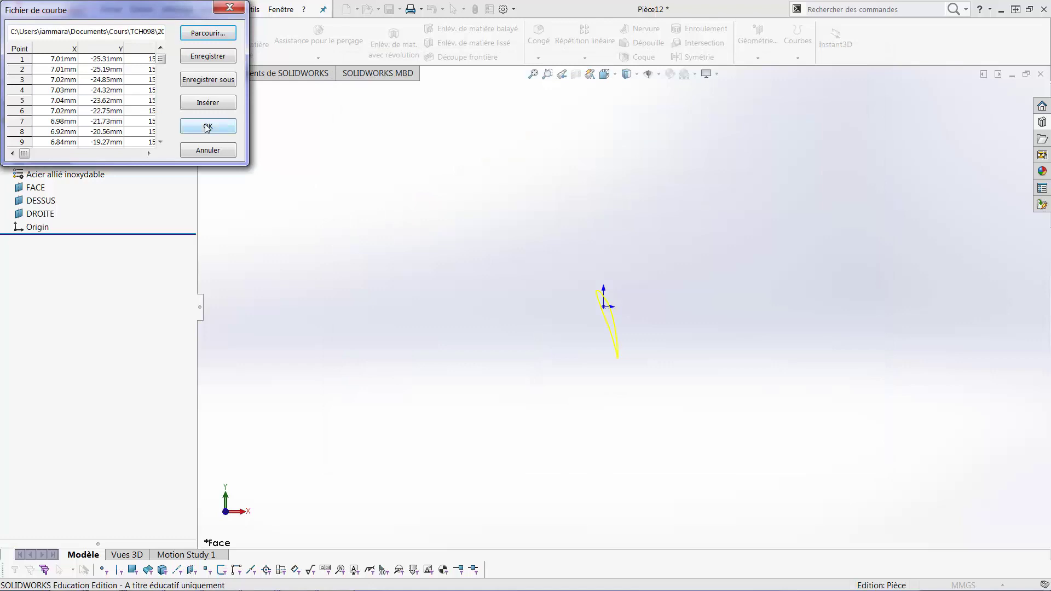
pyautogui.click(221, 128)
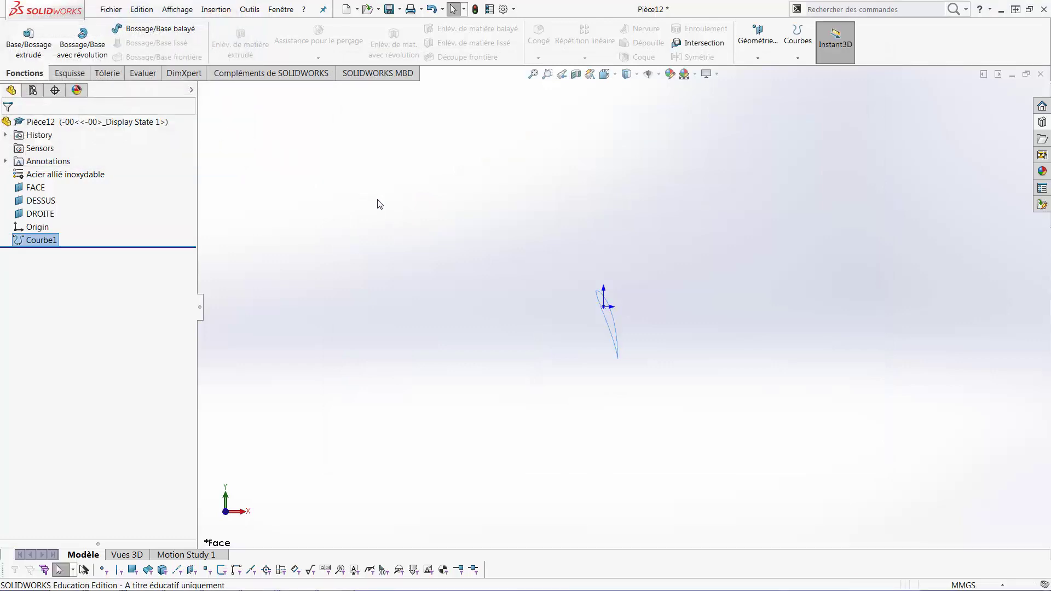
# Insert the second blade profile as an XYZ-point curve from geo2.sldcrv.
pyautogui.press('Return')
pyautogui.click(218, 36)
pyautogui.click(600, 213)
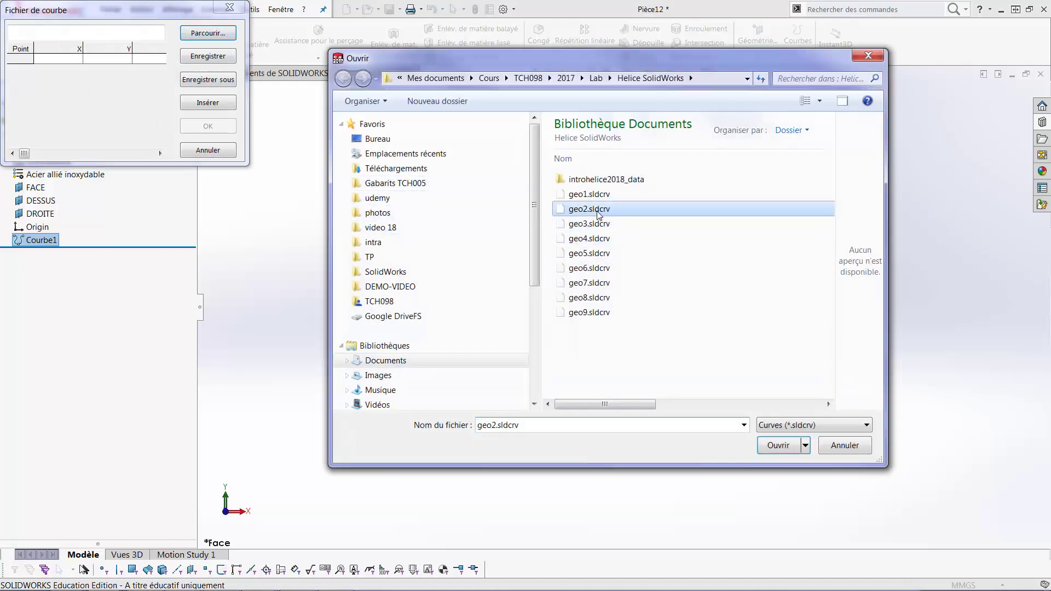
pyautogui.doubleClick(599, 210)
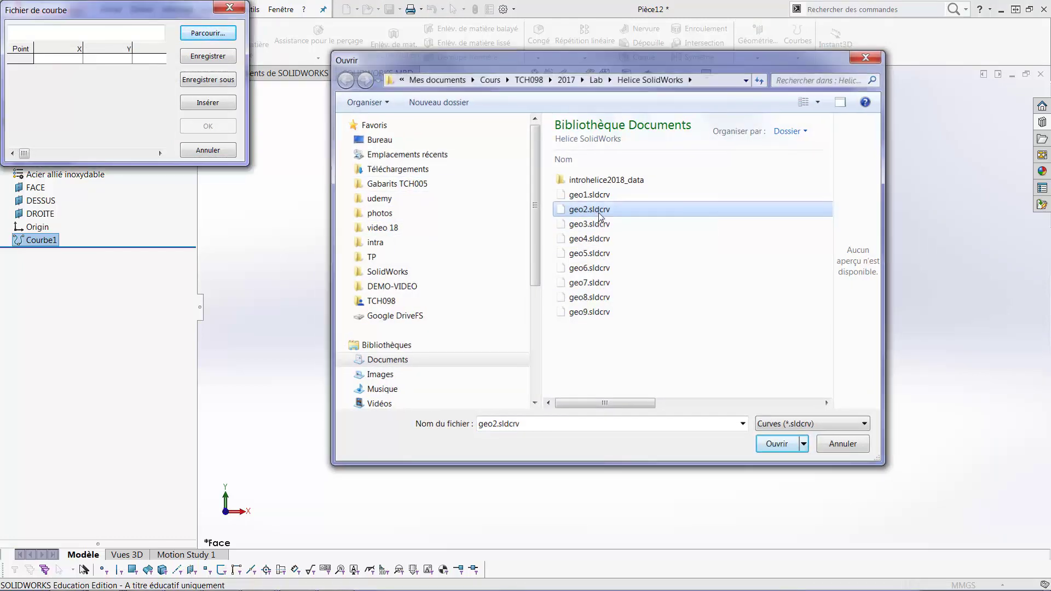
pyautogui.click(230, 125)
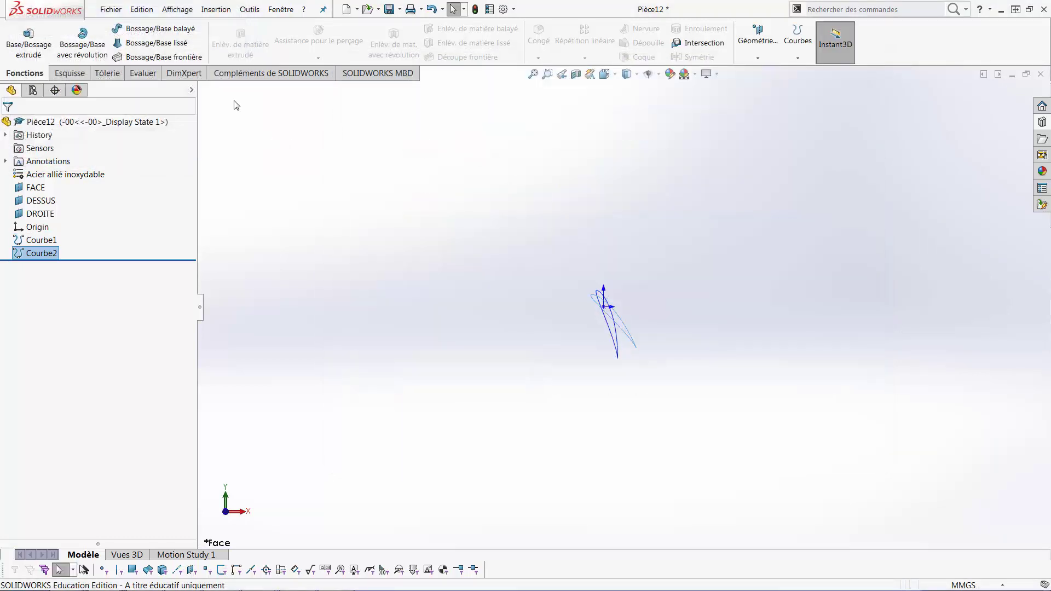
# Insert the third blade profile as an XYZ-point curve from geo3.sldcrv.
pyautogui.press('Return')
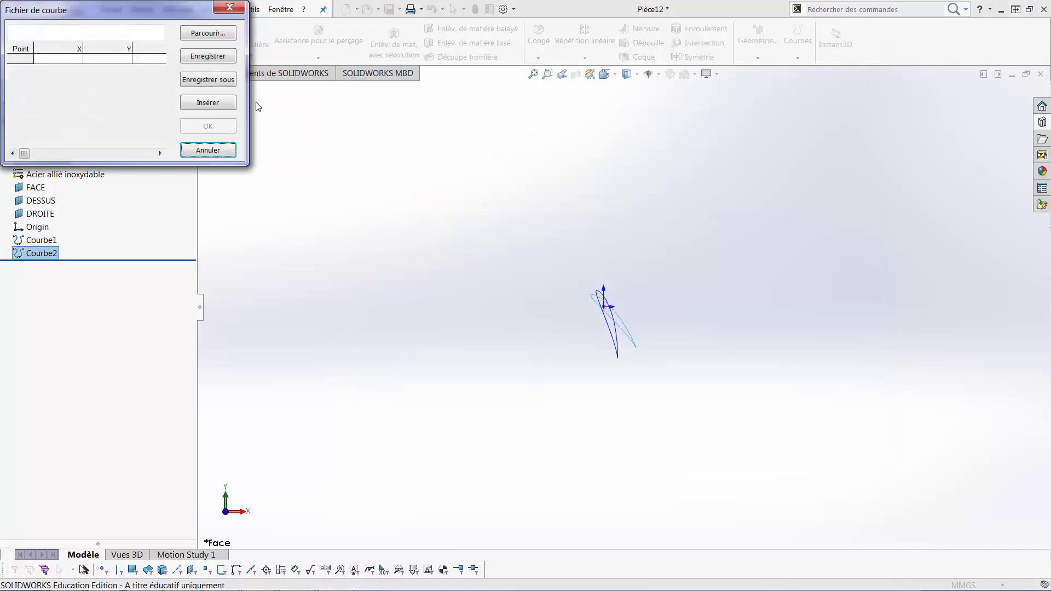
pyautogui.click(214, 34)
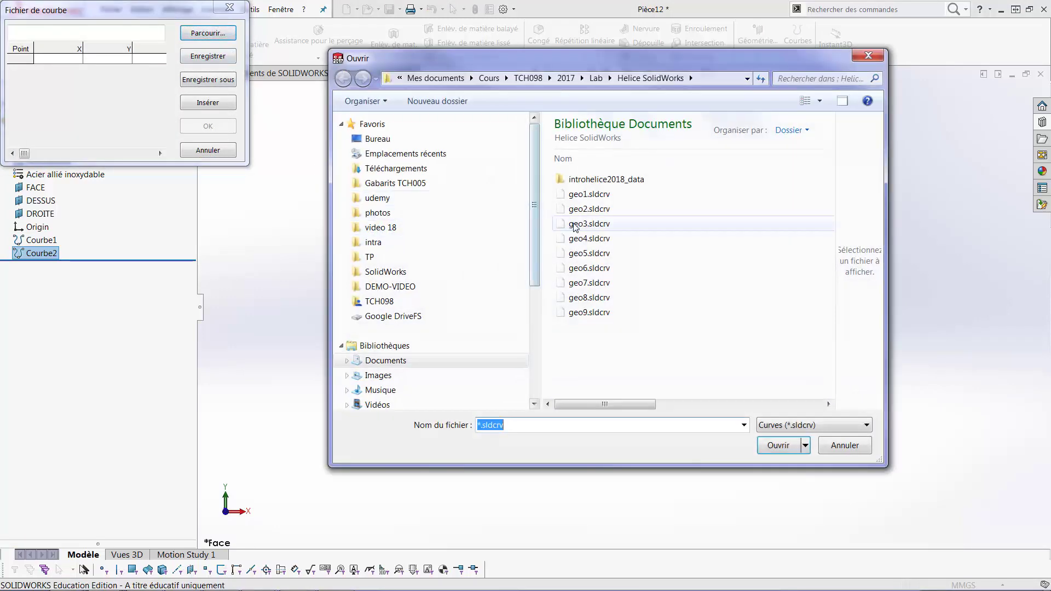
pyautogui.click(584, 225)
pyautogui.doubleClick(584, 226)
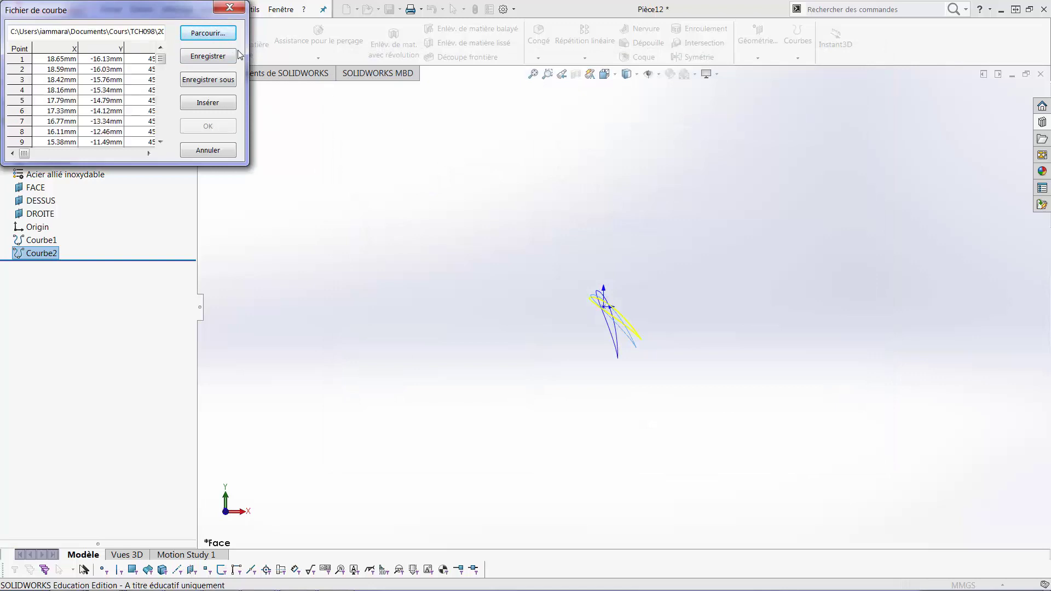
pyautogui.click(222, 130)
# Insert the fourth blade profile as an XYZ-point curve from geo4.sldcrv.
pyautogui.press('Return')
pyautogui.click(208, 32)
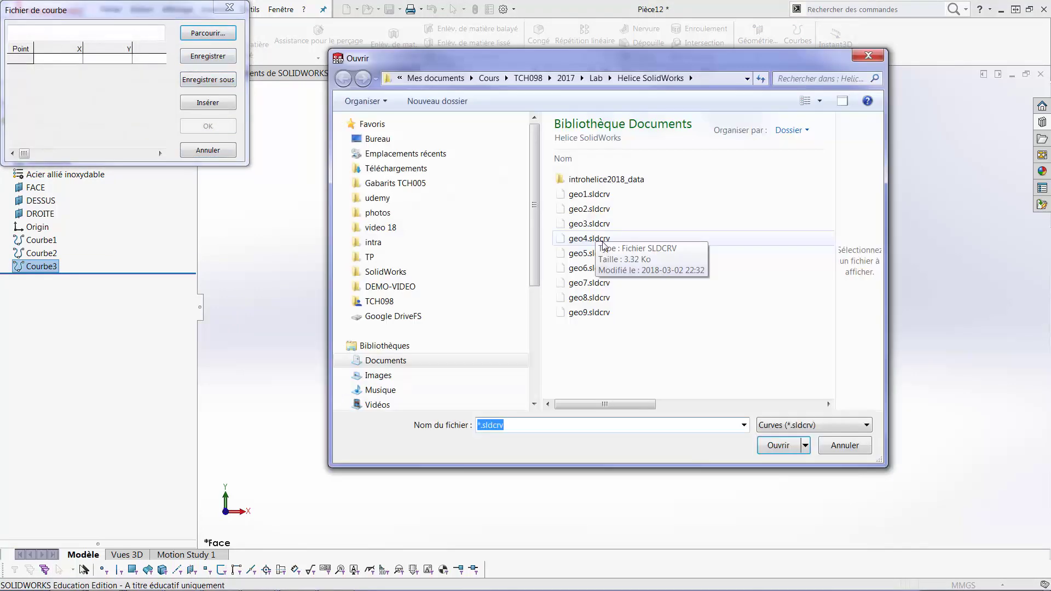
pyautogui.doubleClick(589, 239)
pyautogui.click(208, 126)
# Insert the fifth blade profile as an XYZ-point curve from geo5.sldcrv.
pyautogui.press('Return')
pyautogui.click(208, 33)
pyautogui.click(586, 252)
pyautogui.doubleClick(586, 252)
pyautogui.click(208, 126)
# Insert the sixth blade profile as an XYZ-point curve from geo6.sldcrv.
pyautogui.press('Return')
pyautogui.click(208, 33)
pyautogui.click(586, 265)
pyautogui.doubleClick(586, 265)
pyautogui.click(208, 126)
# Insert the seventh and eighth blade profiles as XYZ-point curves from geo7.sldcrv and geo8.sldcrv.
pyautogui.press('Return')
pyautogui.click(208, 33)
pyautogui.doubleClick(585, 278)
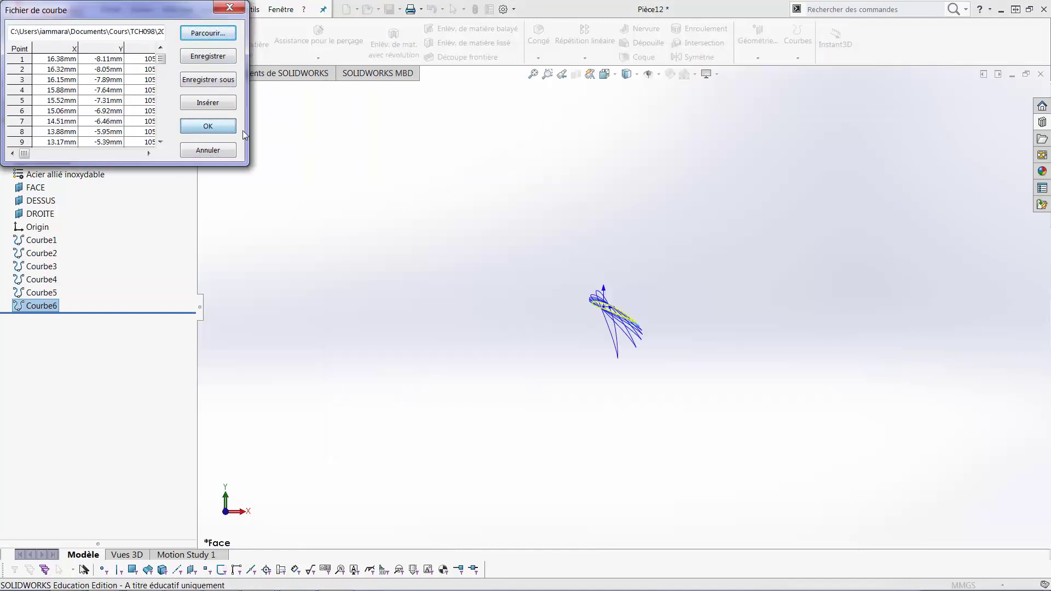
pyautogui.click(208, 33)
pyautogui.doubleClick(586, 278)
pyautogui.click(208, 126)
# Insert the ninth blade profile as an XYZ-point curve from geo9.sldcrv.
pyautogui.press('Return')
pyautogui.click(208, 33)
pyautogui.doubleClick(586, 291)
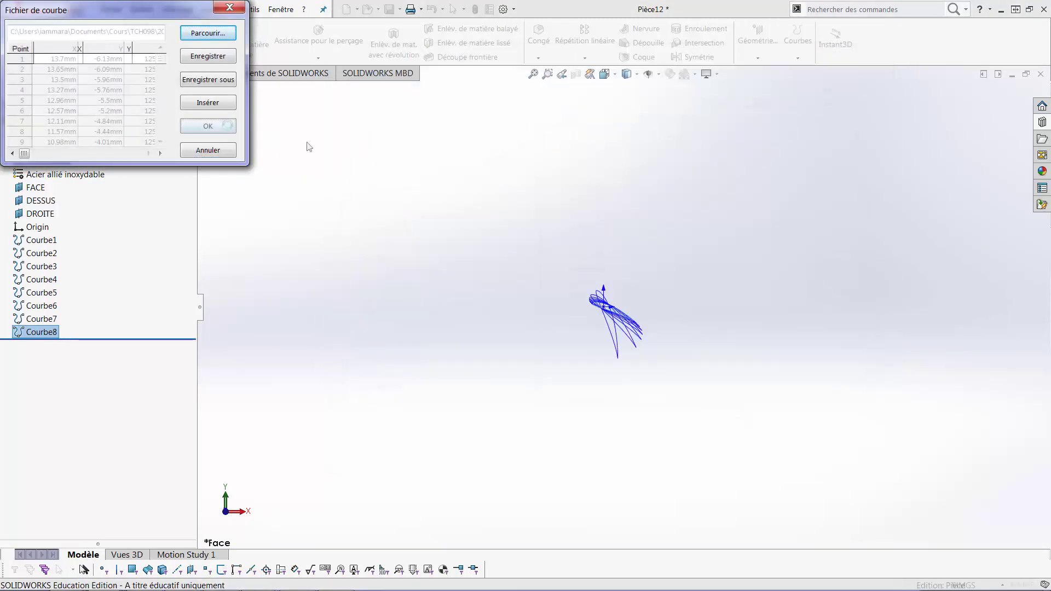
pyautogui.press('Return')
# Open a new 3D sketch with the nine blade profiles in an angled side view.
pyautogui.moveTo(597, 337); pyautogui.dragTo(494, 306, button='middle')
pyautogui.scroll(-3, 482, 285)
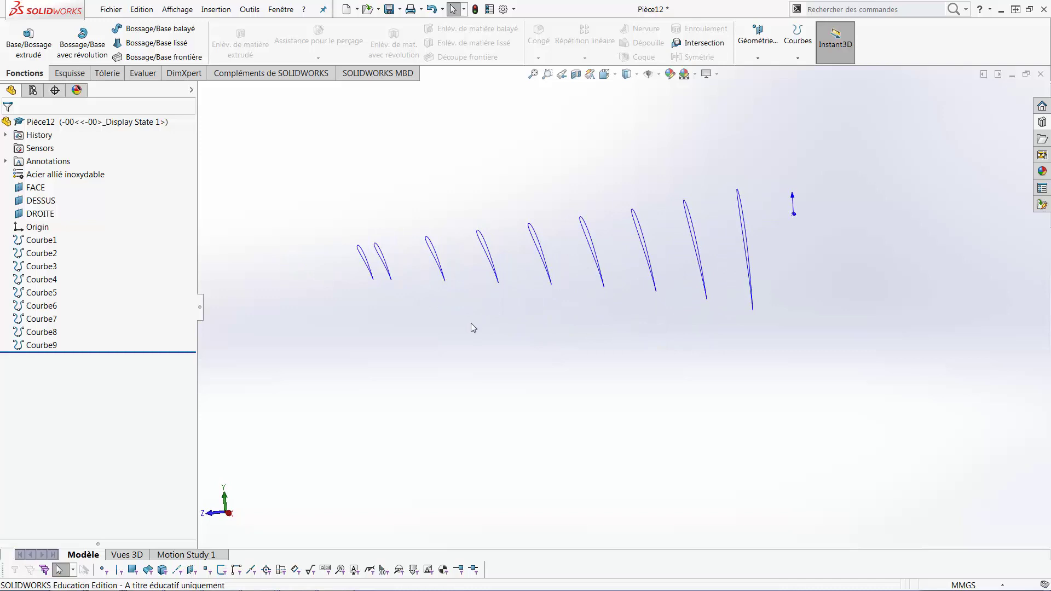
pyautogui.moveTo(603, 330); pyautogui.dragTo(622, 321, button='middle')
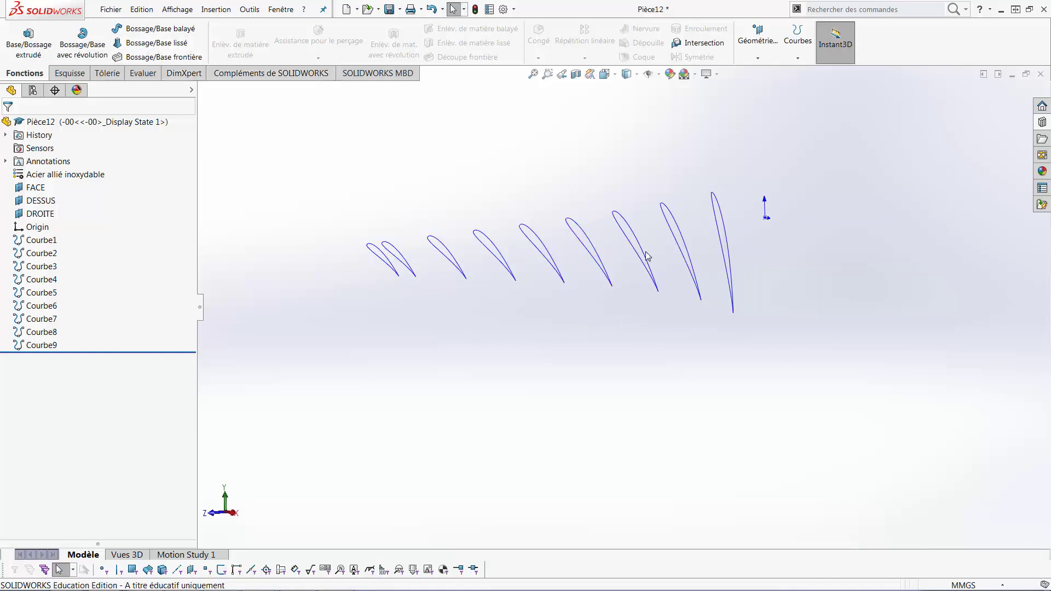
pyautogui.moveTo(443, 311)
pyautogui.mouseDown(button='middle')
pyautogui.moveTo(483, 333)
pyautogui.moveTo(449, 314)
pyautogui.mouseUp(button='middle')
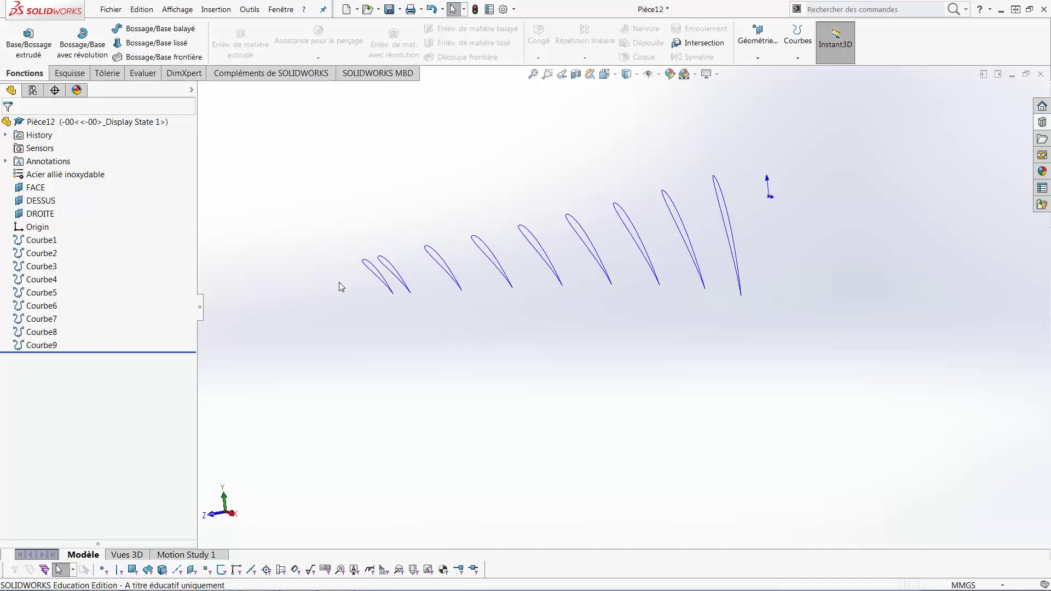
pyautogui.click(70, 75)
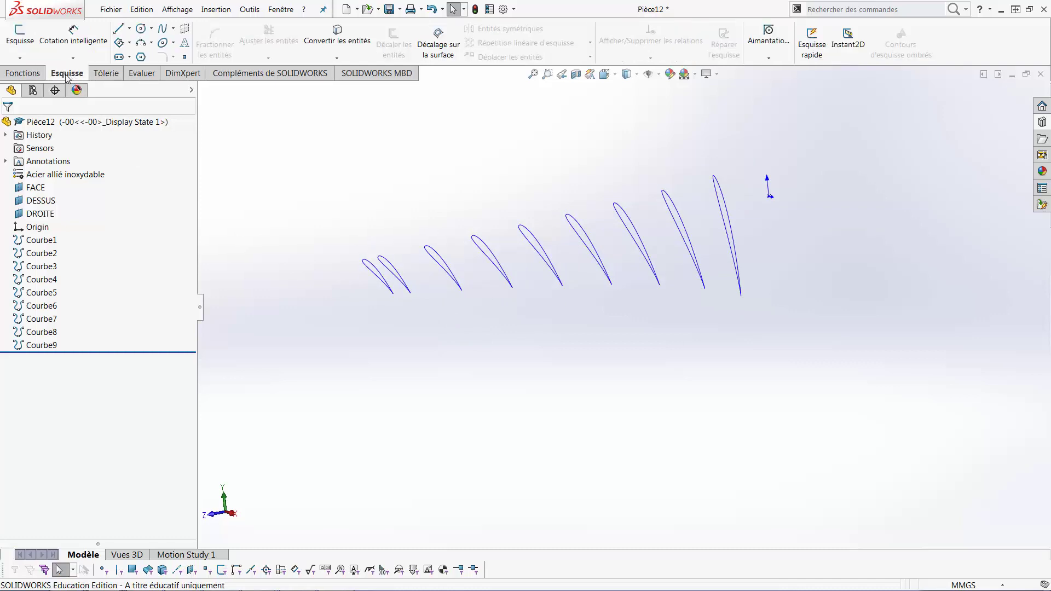
pyautogui.click(23, 59)
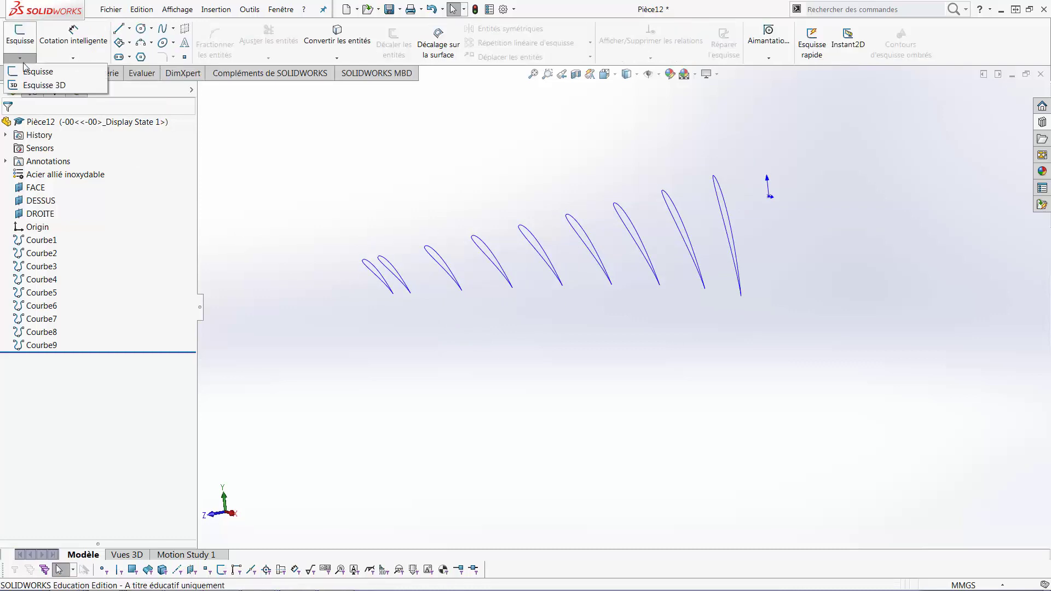
pyautogui.click(30, 88)
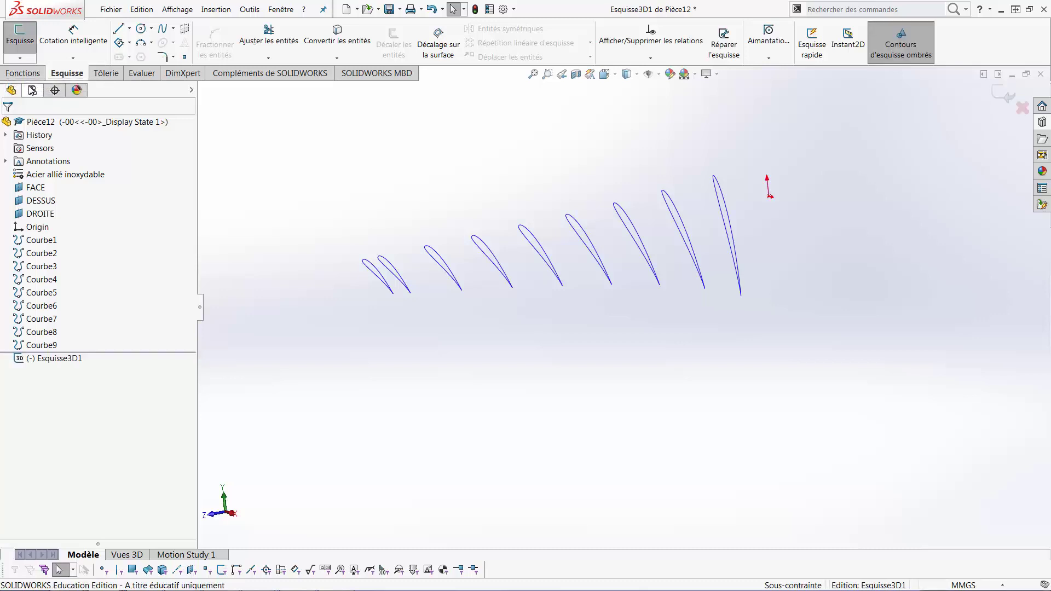
# Sketch a 3D spline along the trailing edges of the nine profiles, with one point on each curve from the largest to the smallest.
pyautogui.click(161, 30)
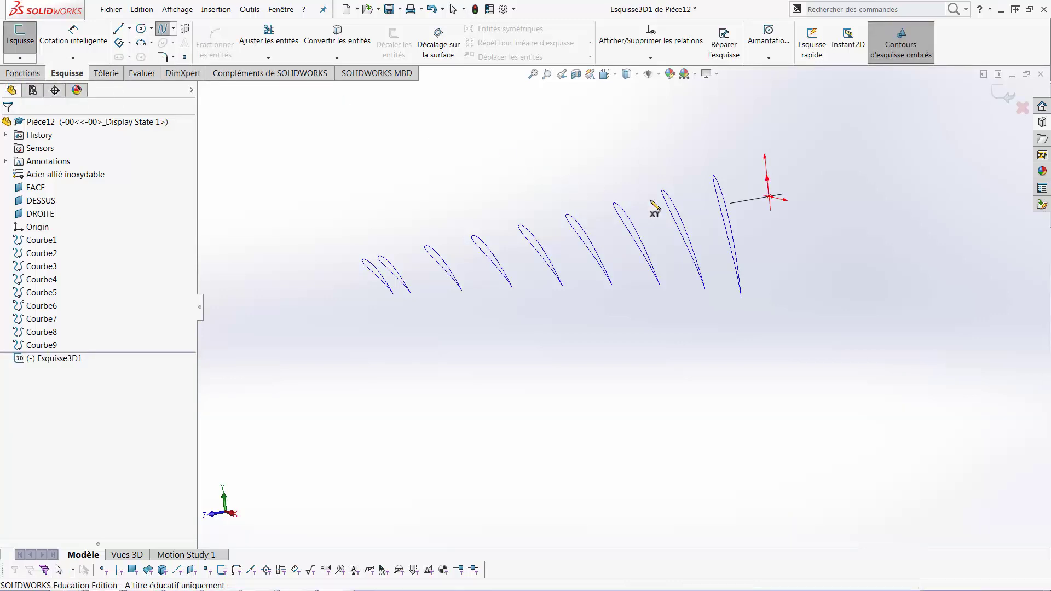
pyautogui.click(740, 296)
pyautogui.click(706, 282)
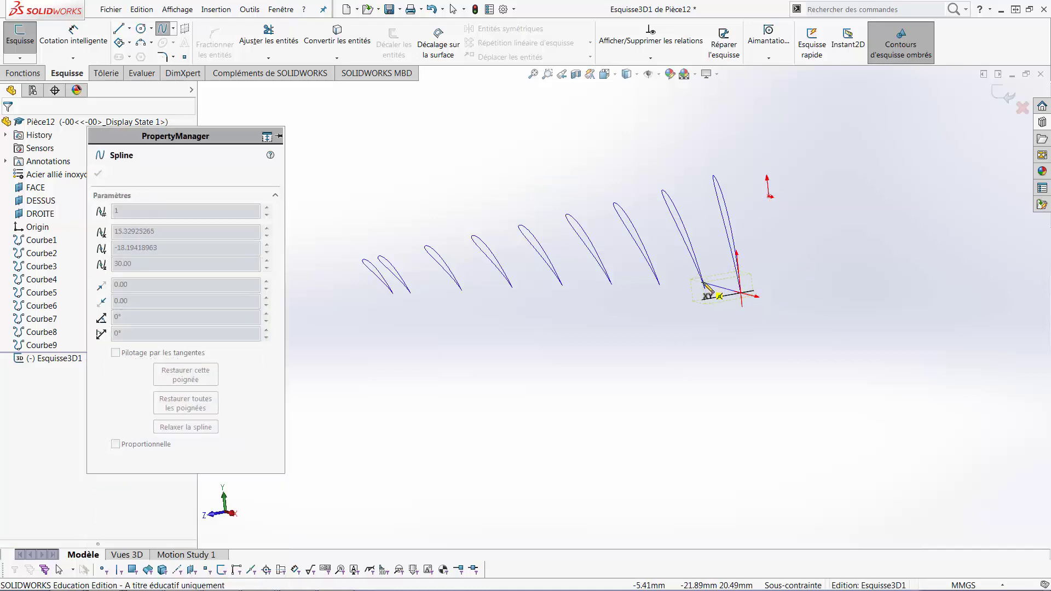
pyautogui.click(656, 277)
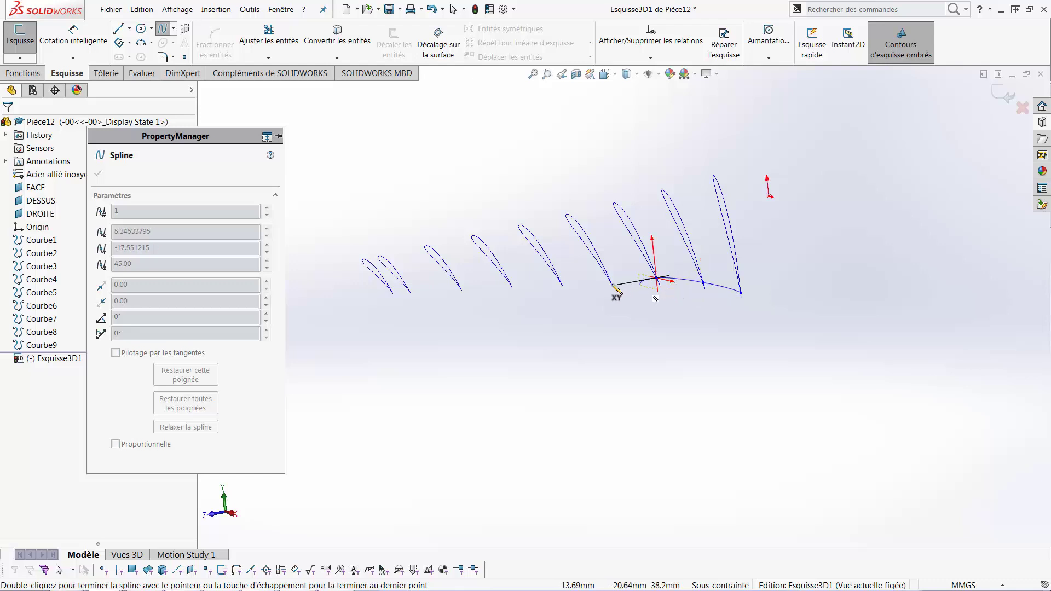
pyautogui.click(610, 280)
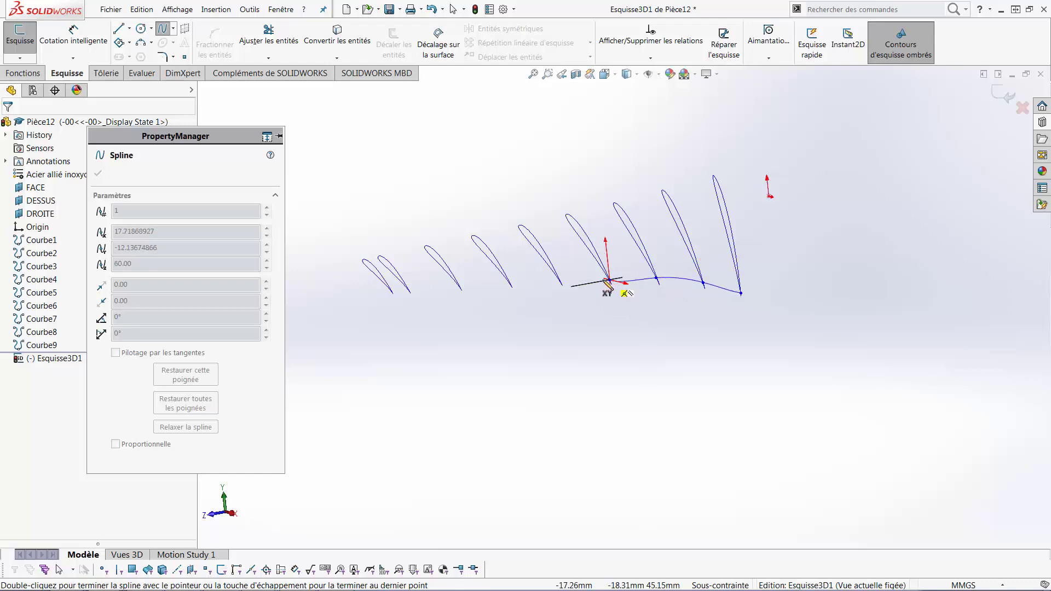
pyautogui.click(561, 283)
pyautogui.click(509, 282)
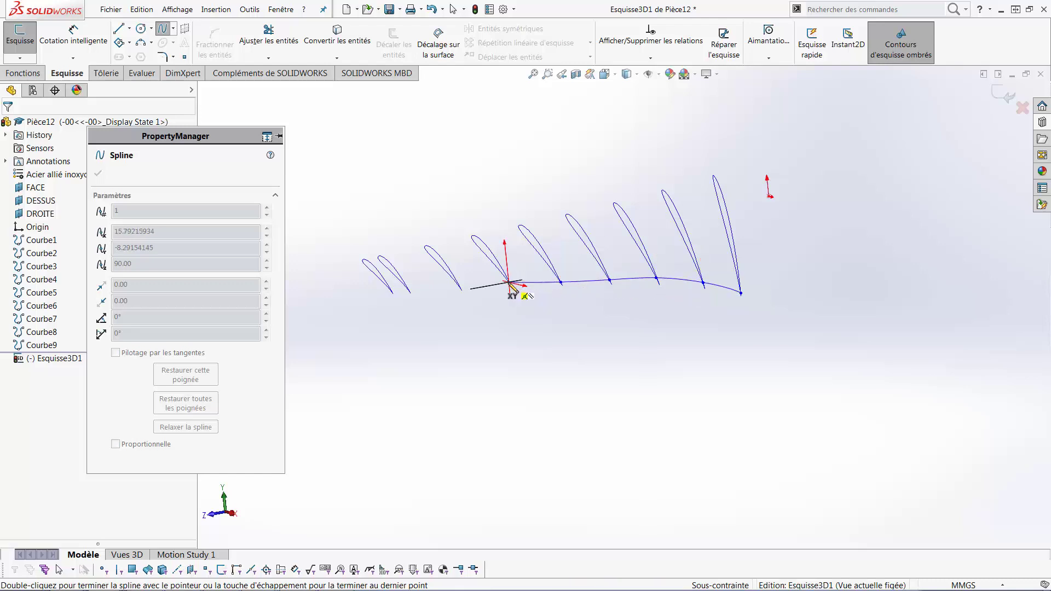
pyautogui.click(460, 288)
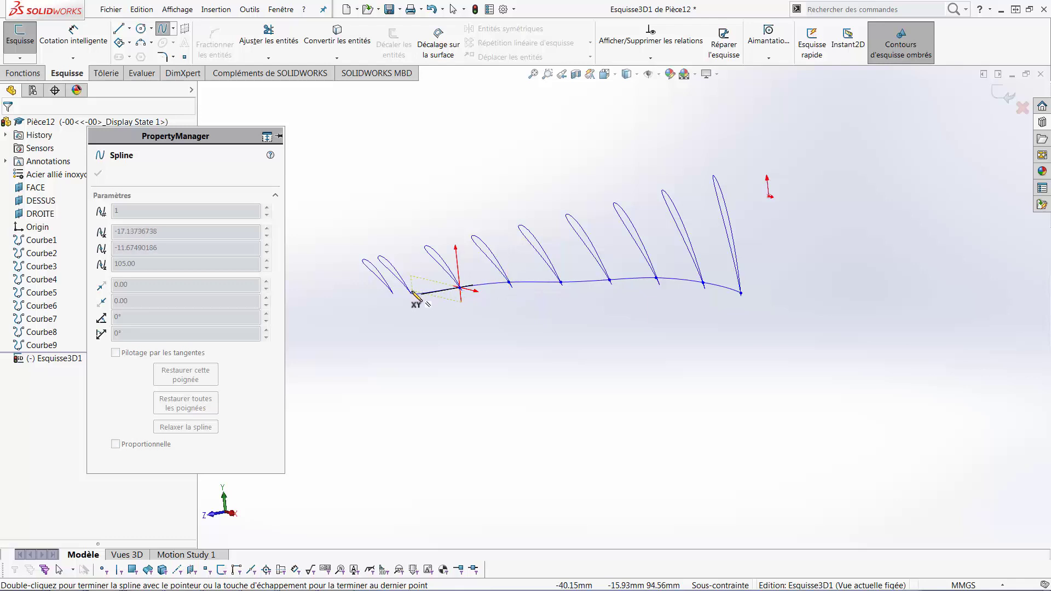
pyautogui.click(408, 289)
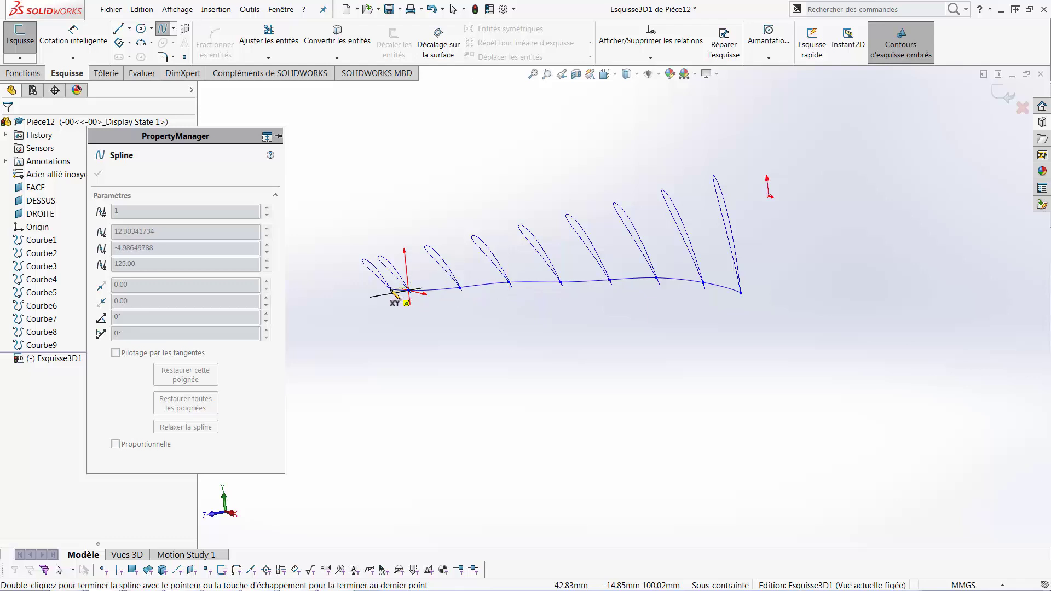
pyautogui.click(390, 289)
pyautogui.press('Escape')
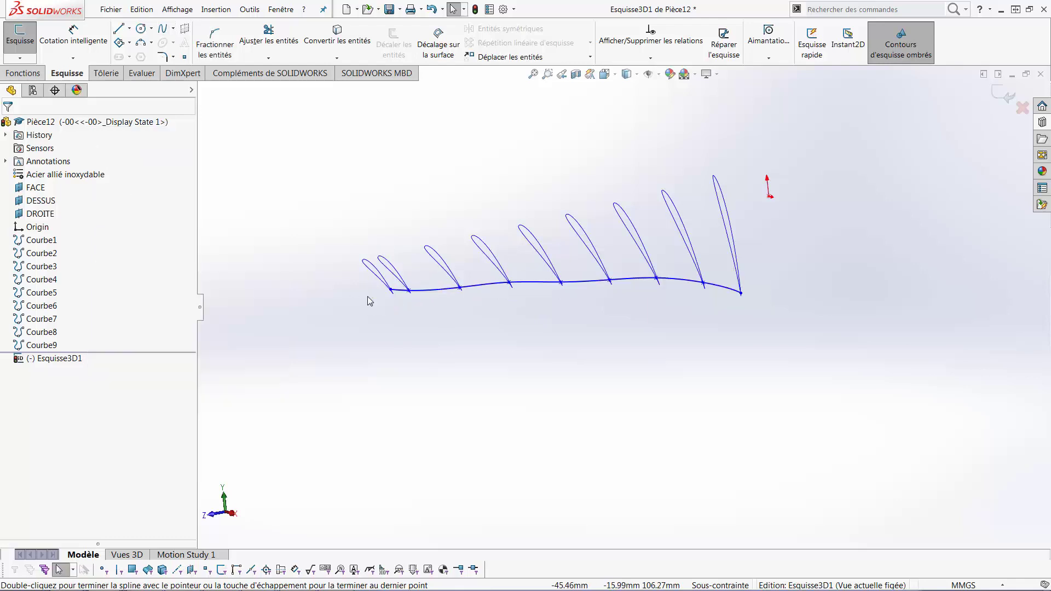
pyautogui.moveTo(748, 274); pyautogui.dragTo(770, 297, button='middle')
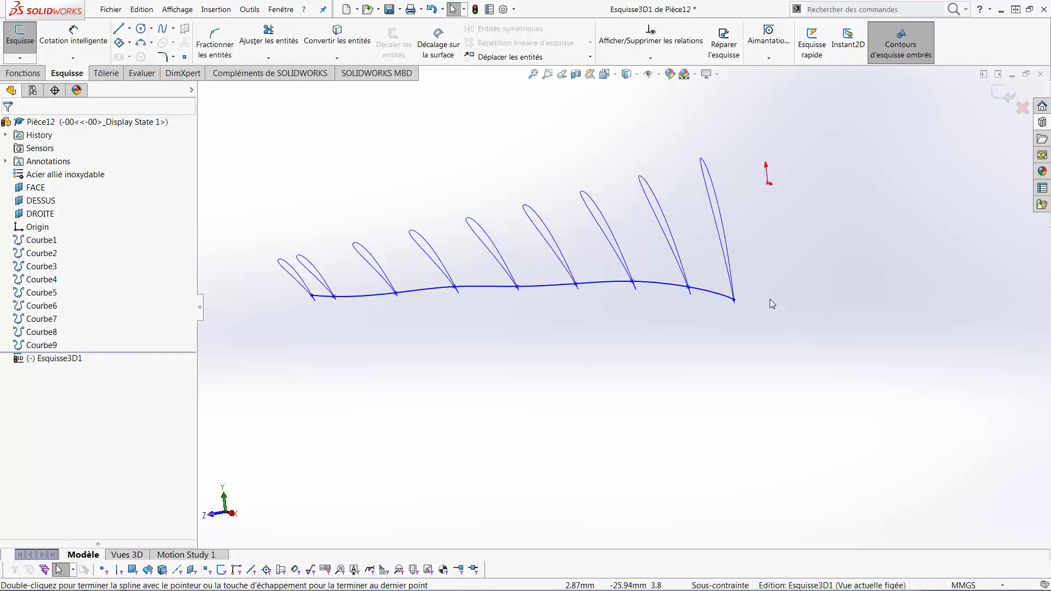
# Move the 3D spline's points exactly onto the trailing-edge tips of the nine blade profiles.
pyautogui.click(735, 301)
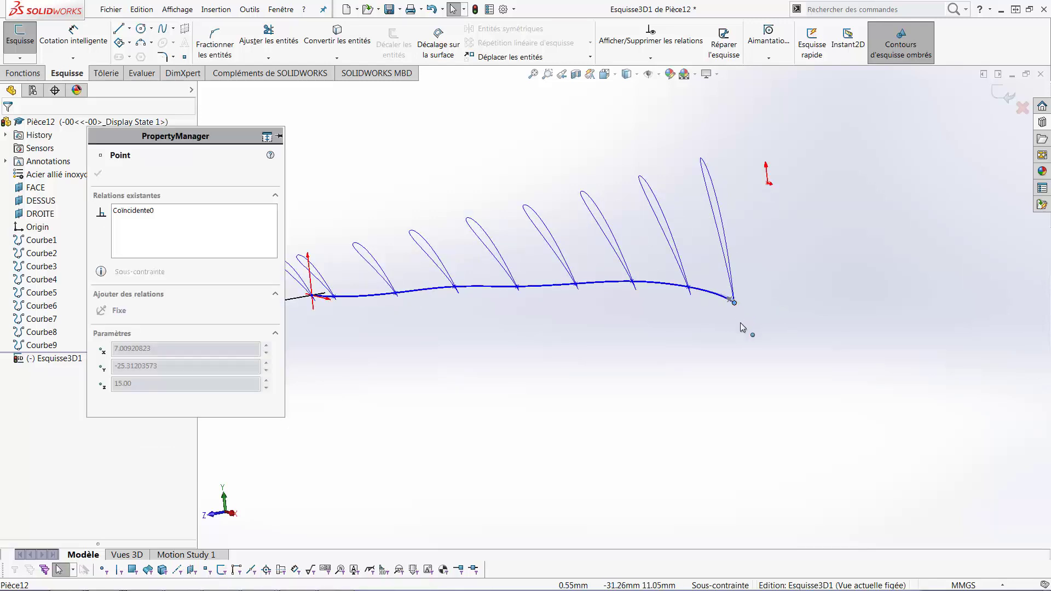
pyautogui.click(691, 295)
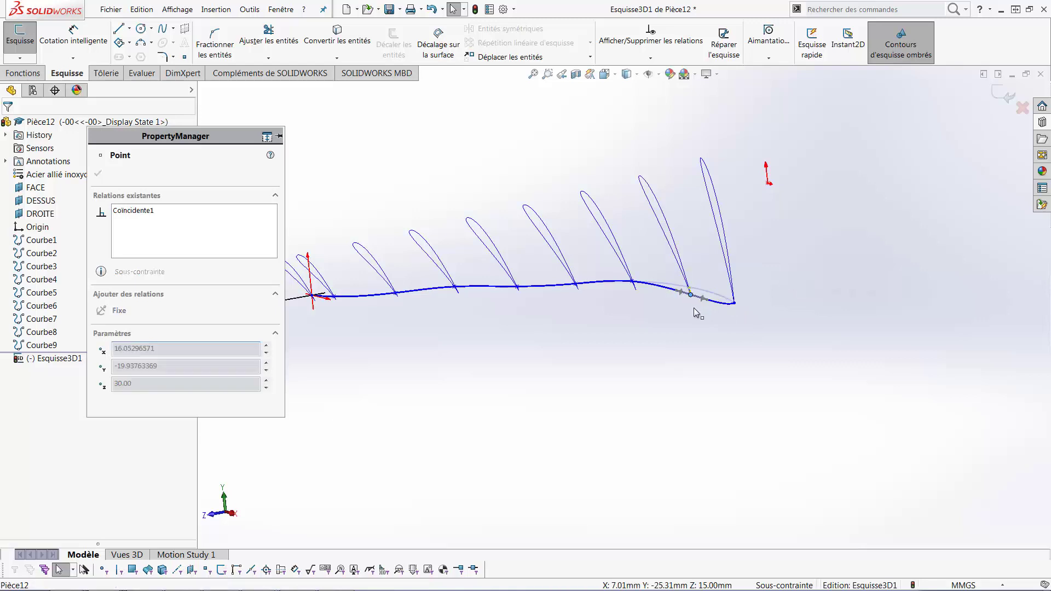
pyautogui.click(634, 289)
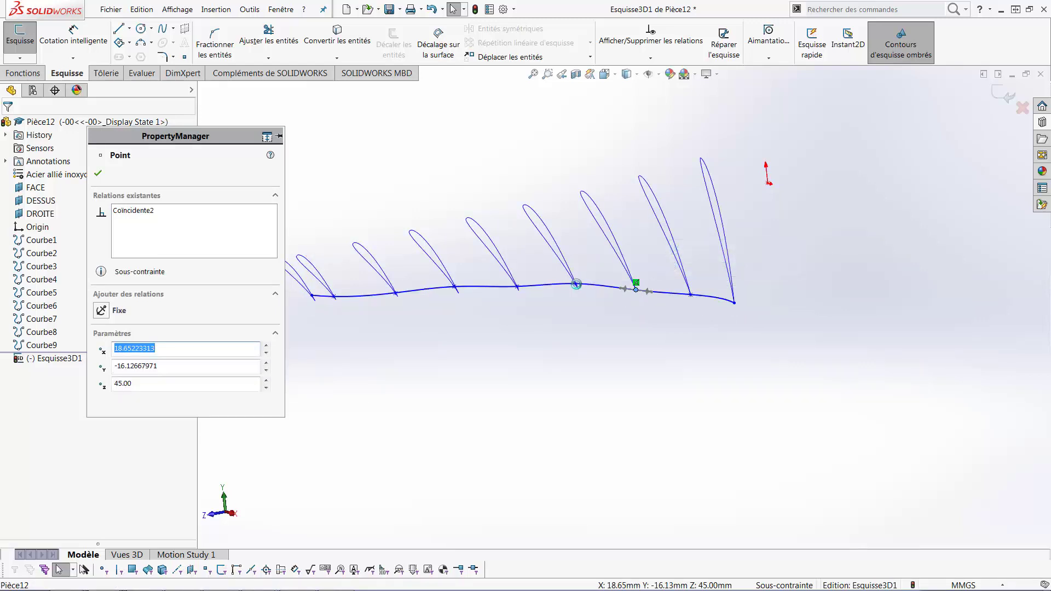
pyautogui.click(577, 285)
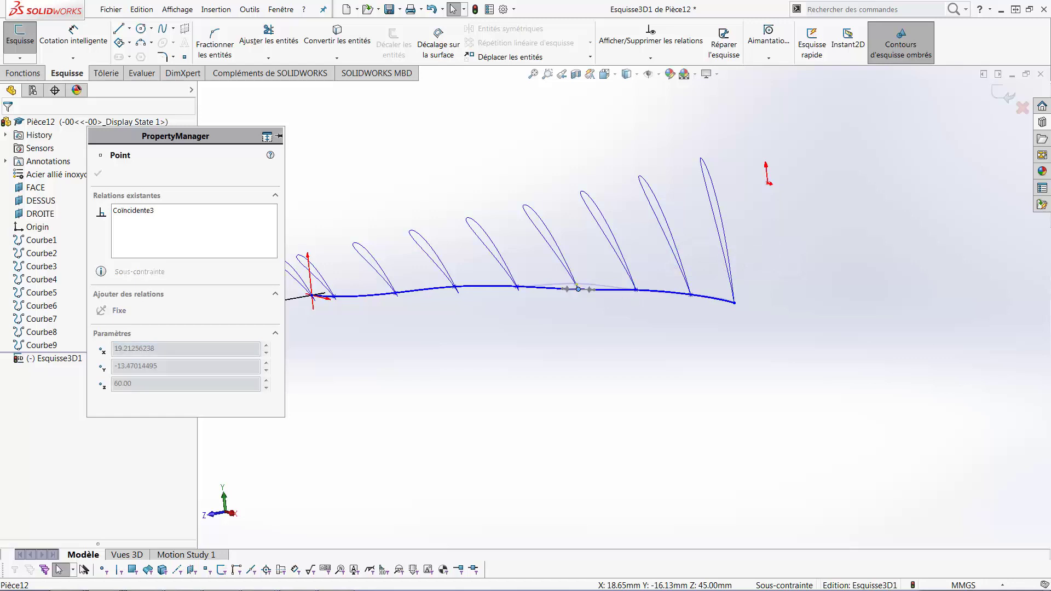
pyautogui.click(518, 290)
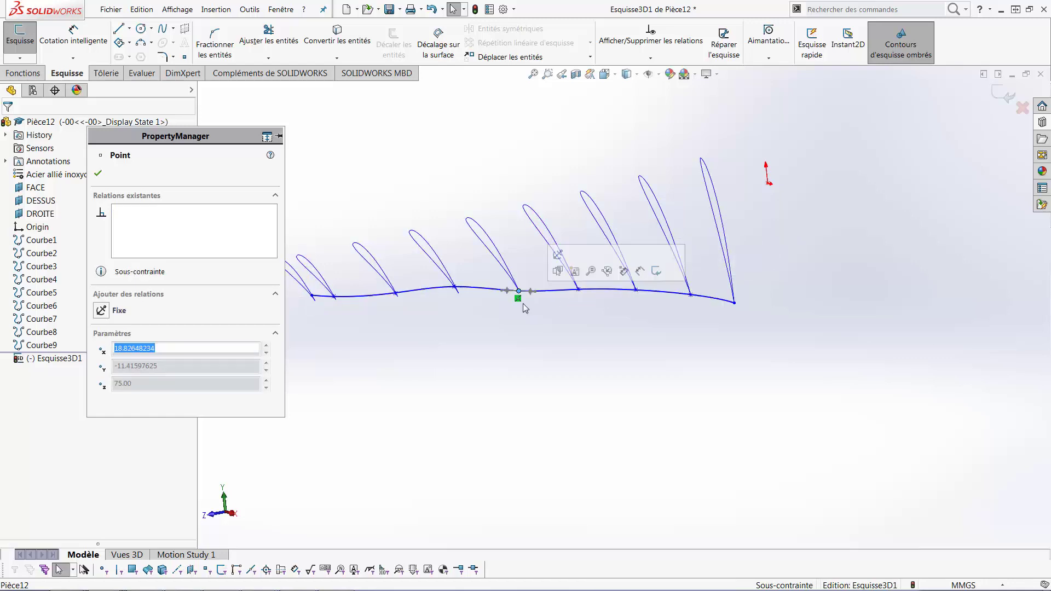
pyautogui.click(455, 287)
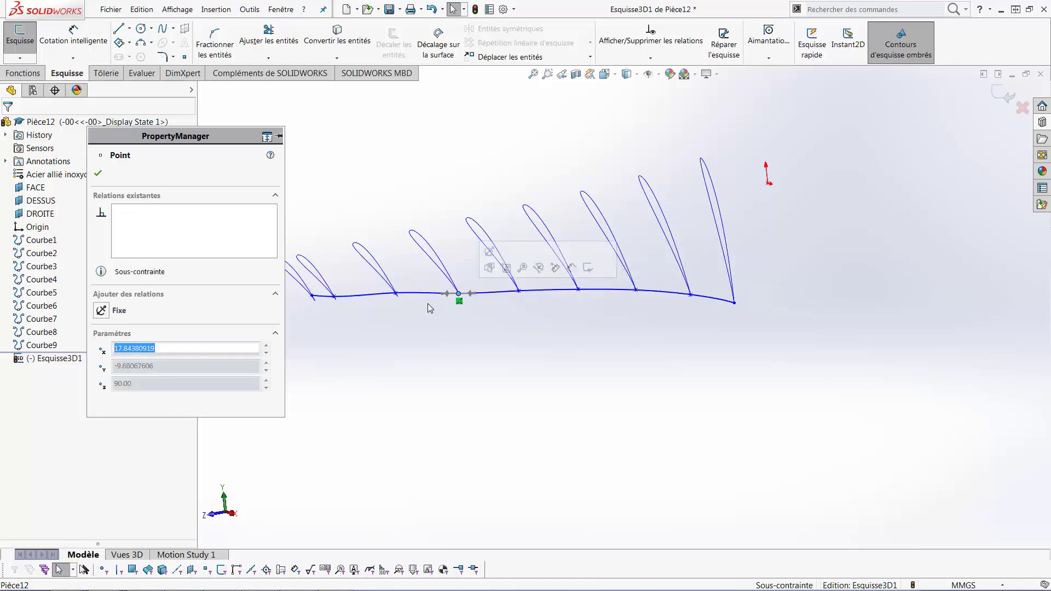
pyautogui.click(396, 294)
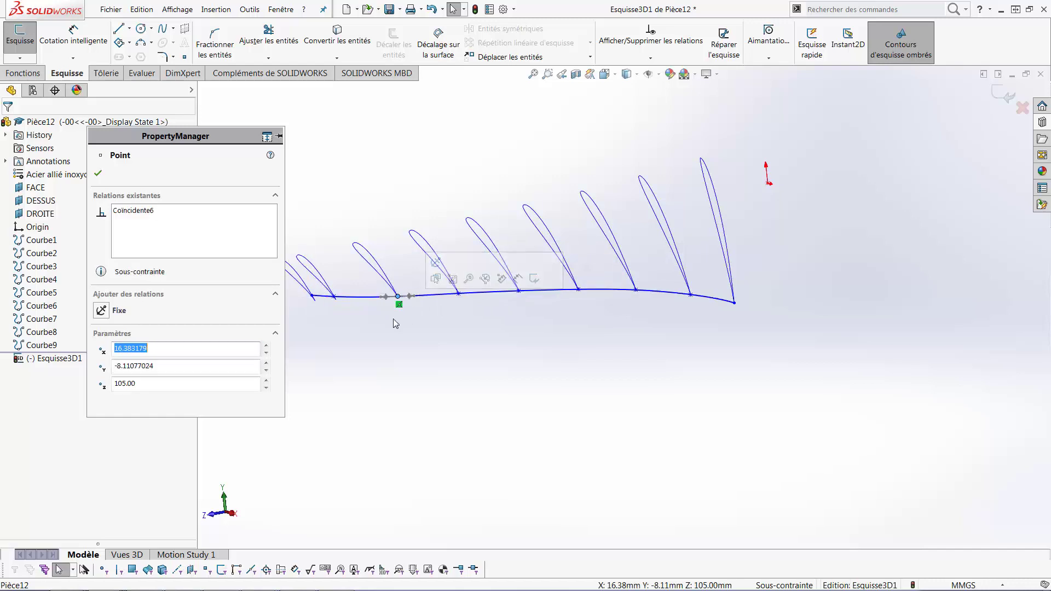
pyautogui.click(316, 300)
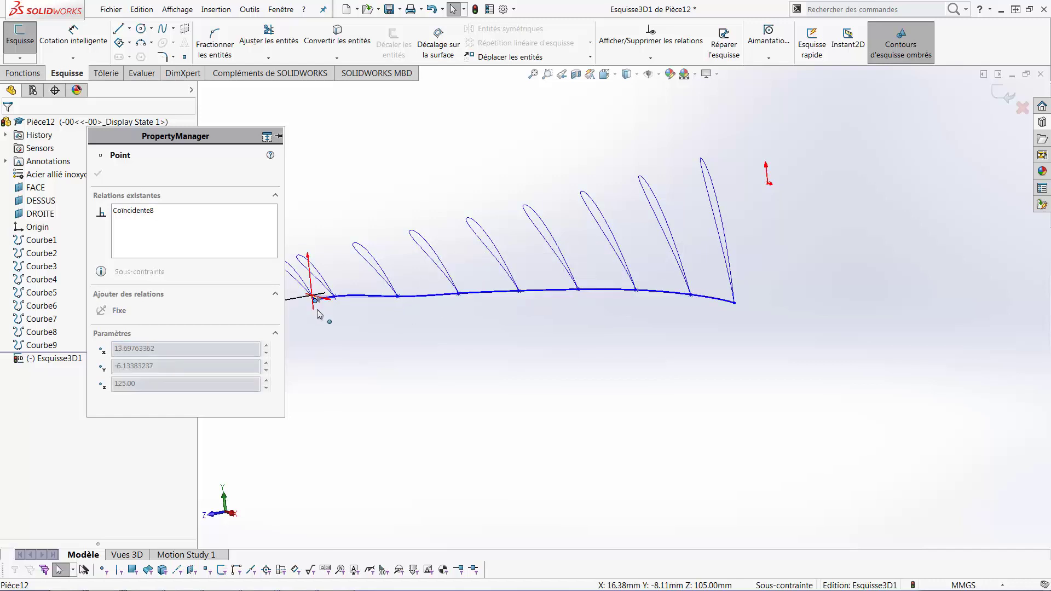
pyautogui.click(335, 299)
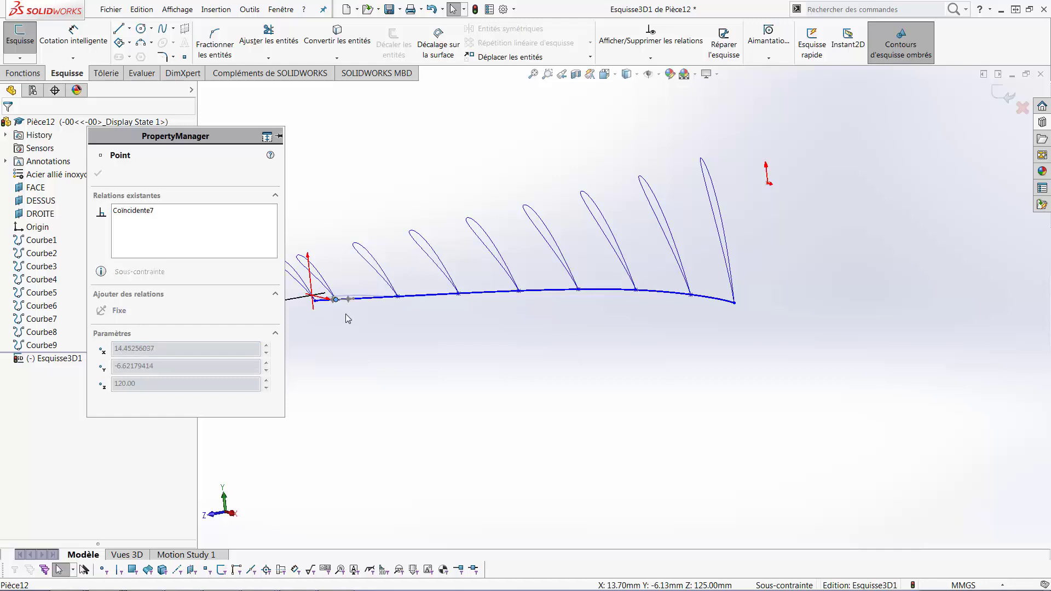
pyautogui.click(393, 312)
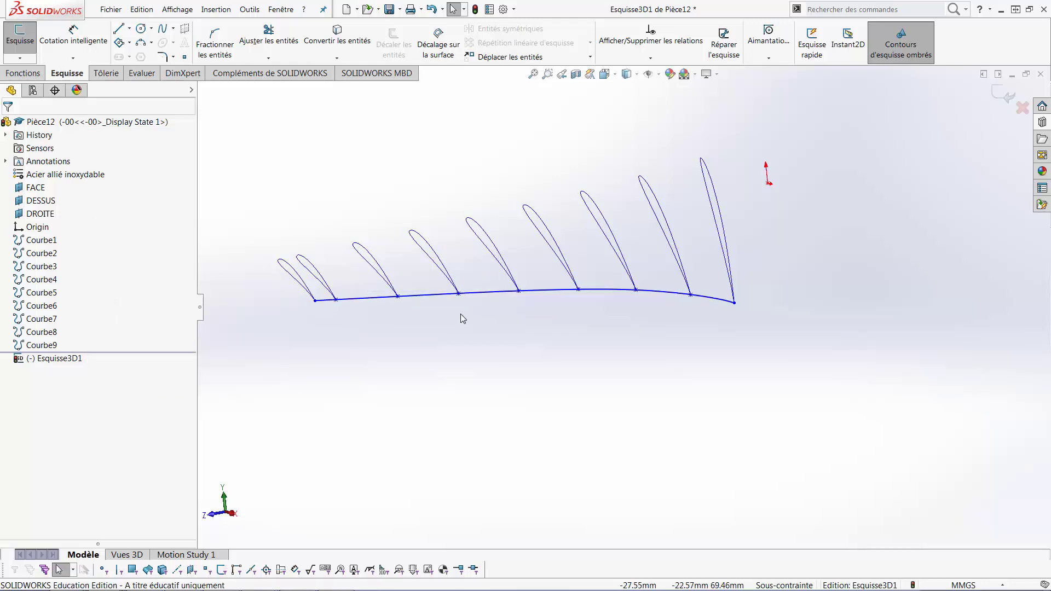
# Apply a Fix relation to the trailing-edge spline and exit the 3D sketch.
pyautogui.moveTo(420, 314); pyautogui.dragTo(399, 308, button='middle')
pyautogui.click(400, 295)
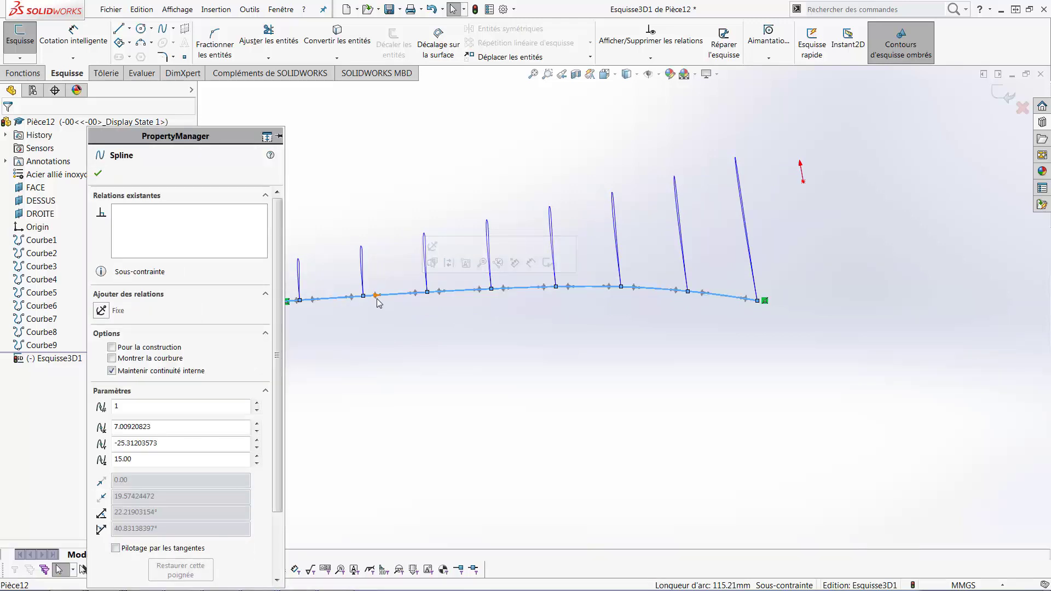
pyautogui.moveTo(421, 307); pyautogui.dragTo(513, 295, button='middle')
pyautogui.scroll(-2, 531, 295)
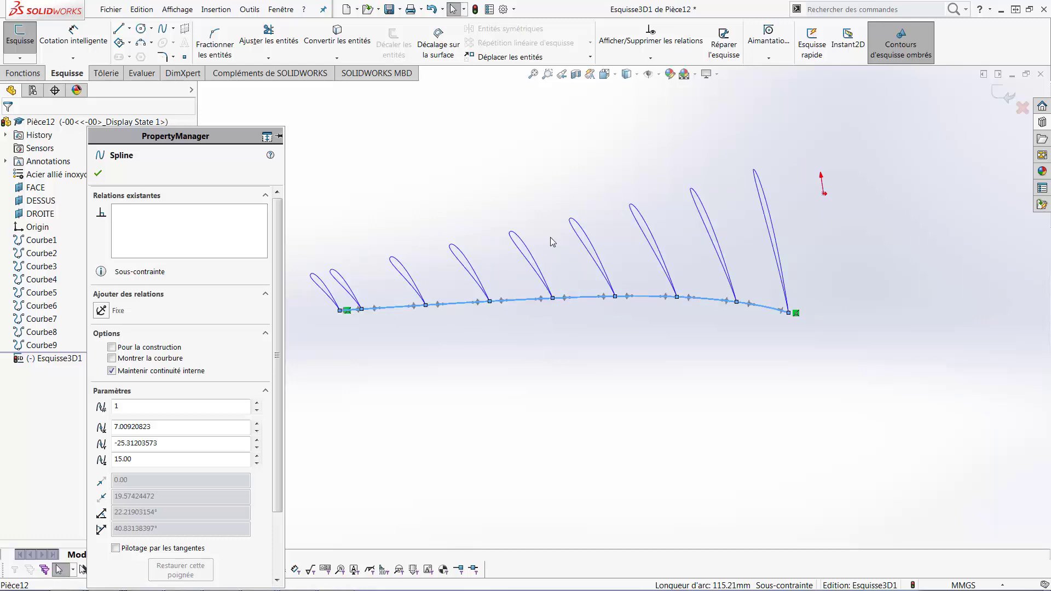
pyautogui.click(101, 311)
pyautogui.click(98, 173)
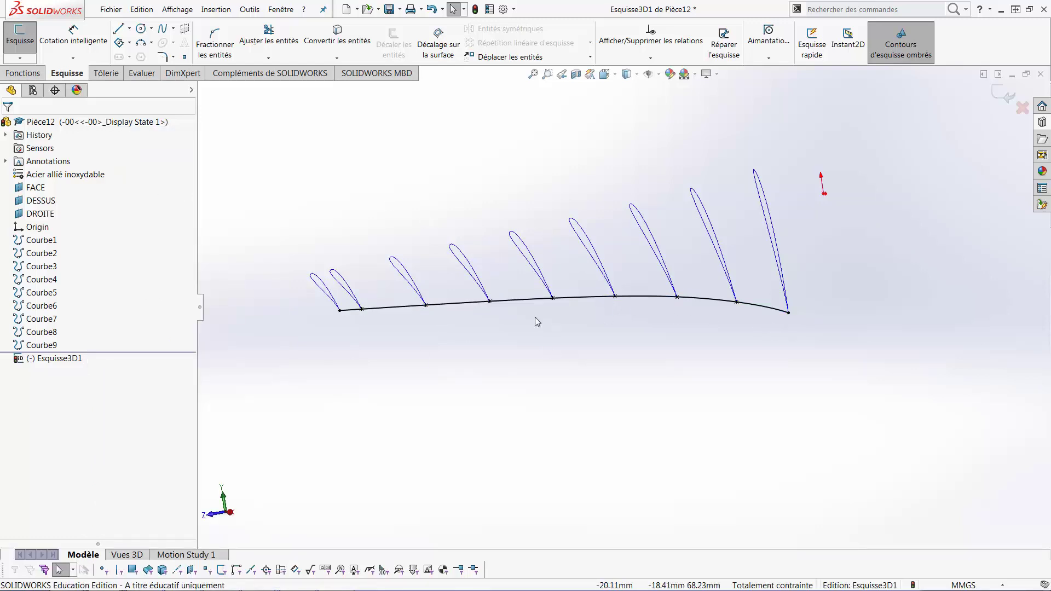
pyautogui.click(1005, 93)
pyautogui.click(428, 150)
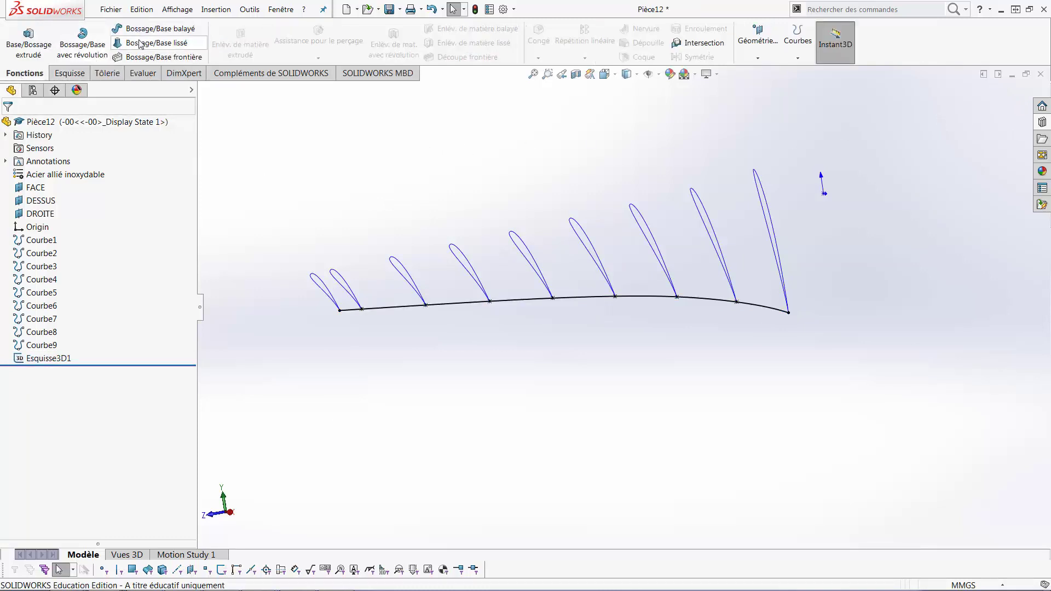
# Start a lofted boss with the nine airfoil curves as profiles, in order from Courbe1 to Courbe9.
pyautogui.click(154, 44)
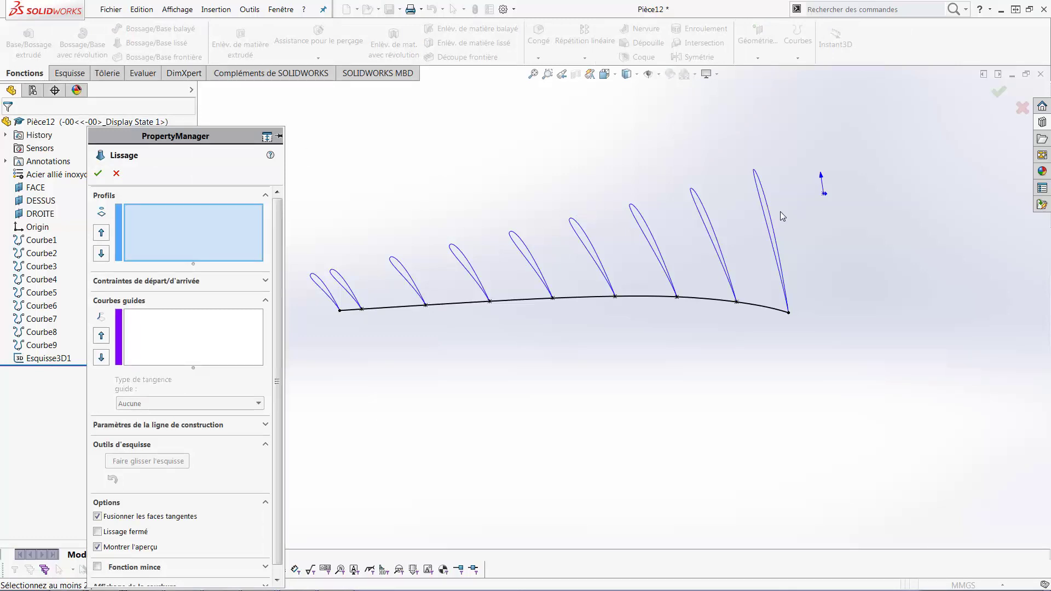
pyautogui.click(773, 224)
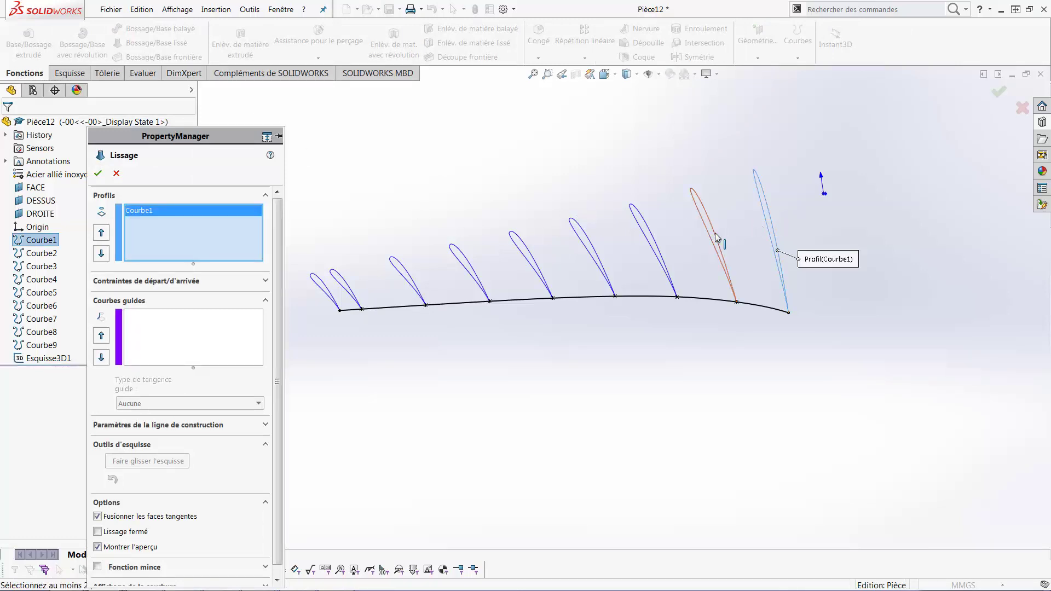
pyautogui.click(715, 232)
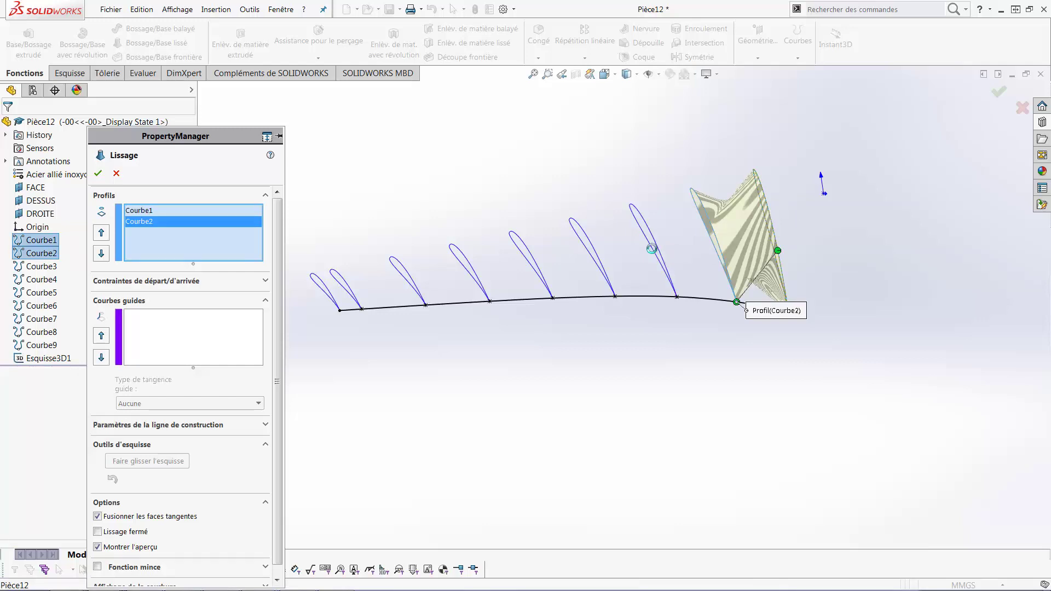
pyautogui.click(638, 250)
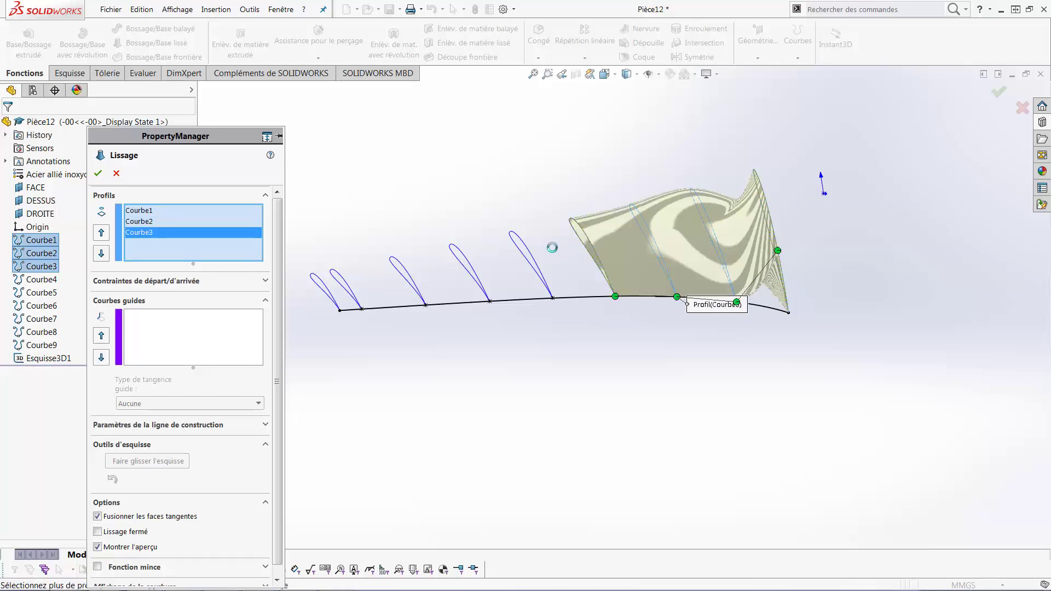
pyautogui.click(539, 262)
pyautogui.click(477, 271)
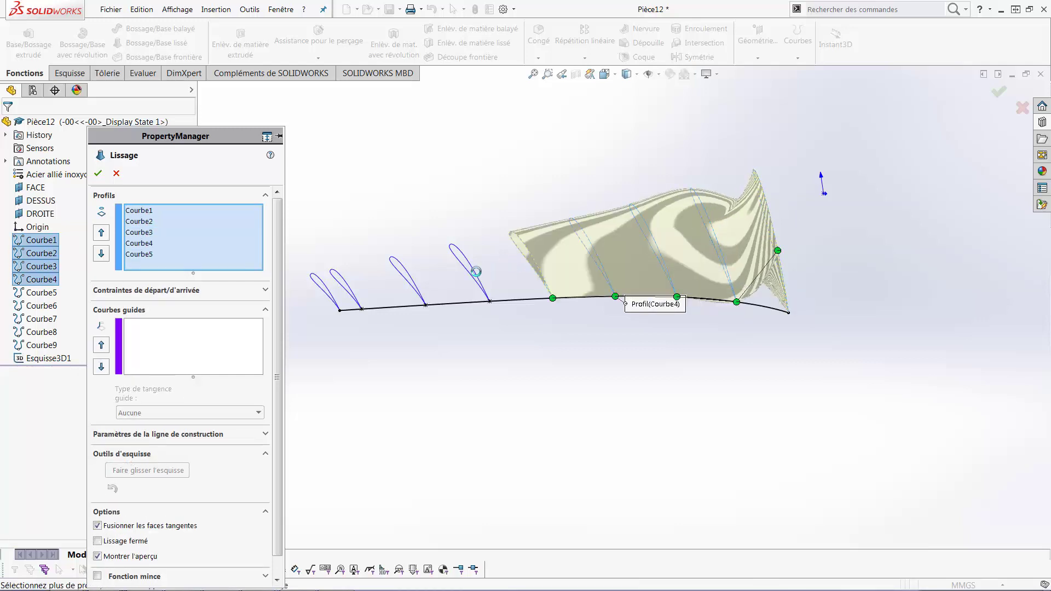
pyautogui.click(409, 273)
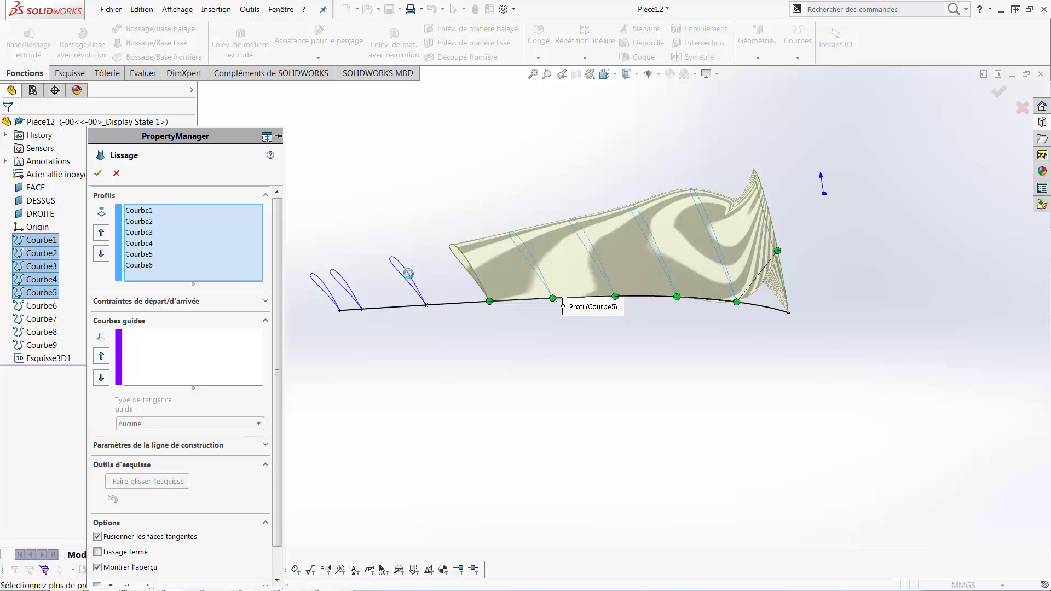
pyautogui.click(333, 280)
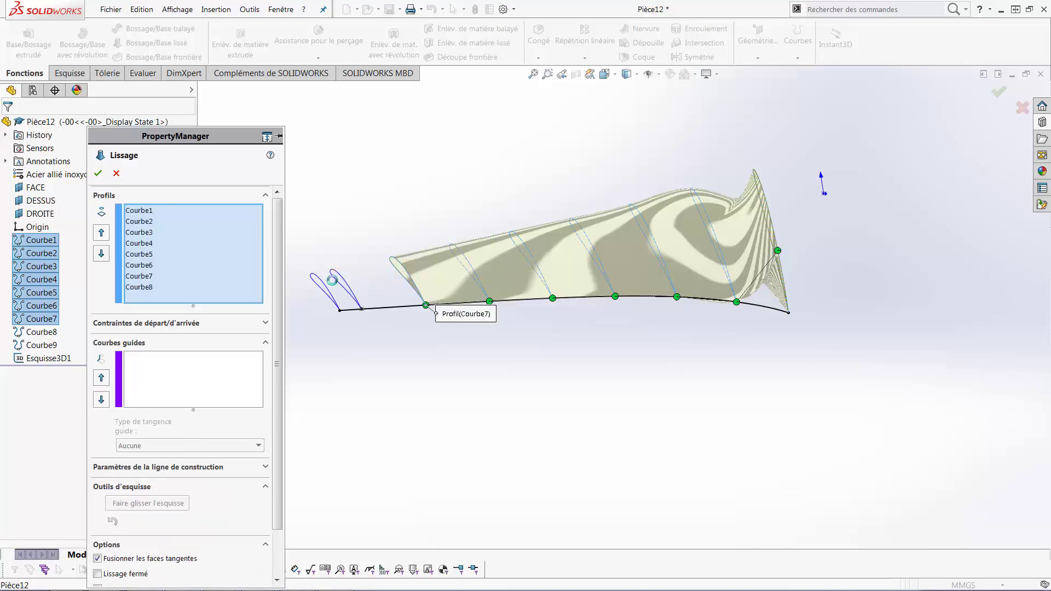
pyautogui.click(325, 284)
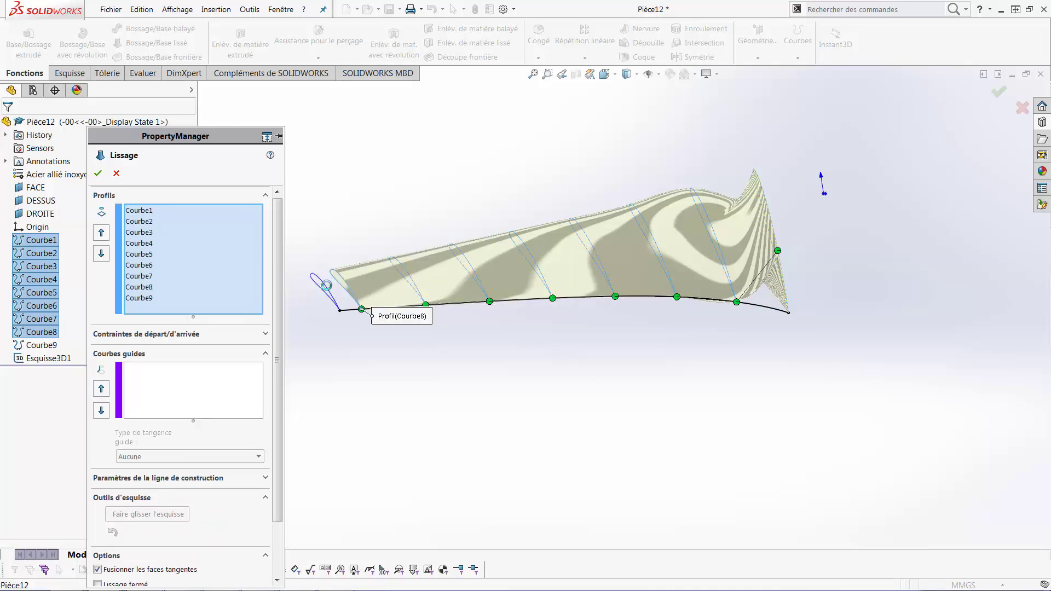
# Add the trailing-edge spline Esquisse3D1 as the loft's guide curve and create the solid blade.
pyautogui.click(262, 393)
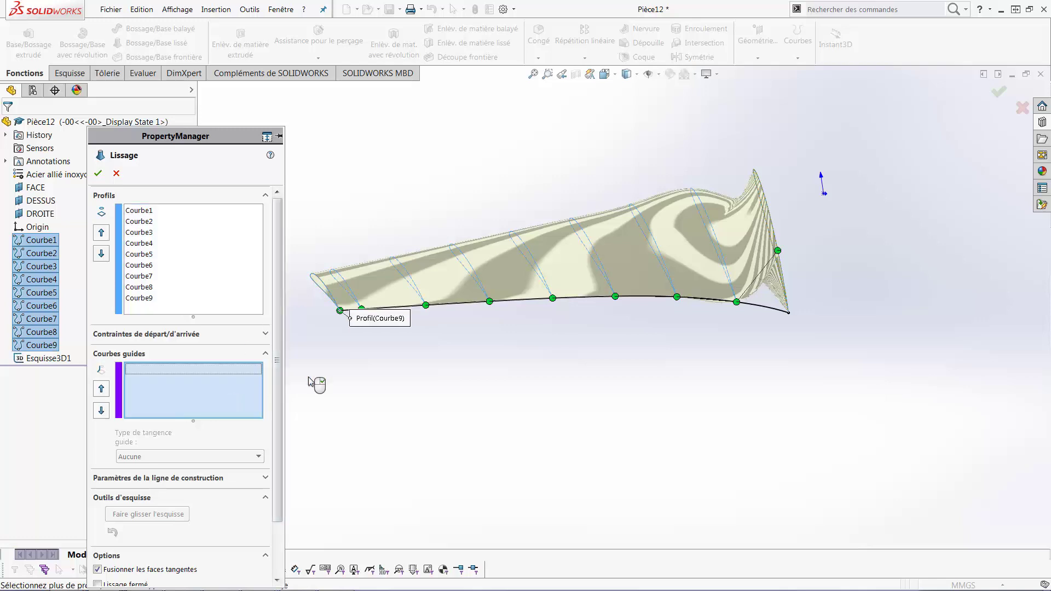
pyautogui.click(462, 303)
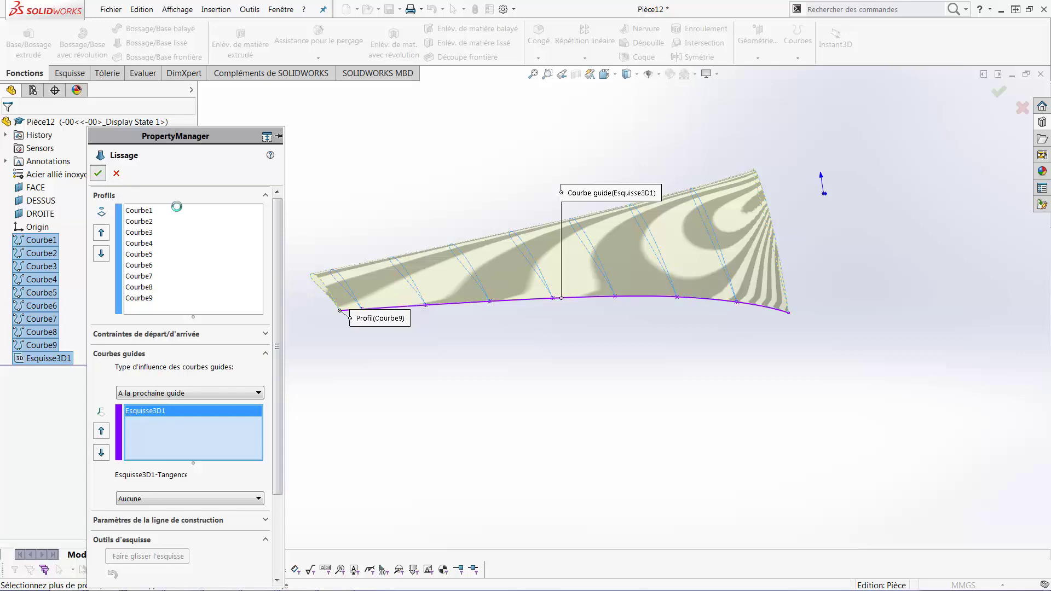
pyautogui.click(99, 174)
pyautogui.moveTo(517, 315)
pyautogui.mouseDown(button='middle')
pyautogui.moveTo(570, 298)
pyautogui.moveTo(509, 301)
pyautogui.mouseUp(button='middle')
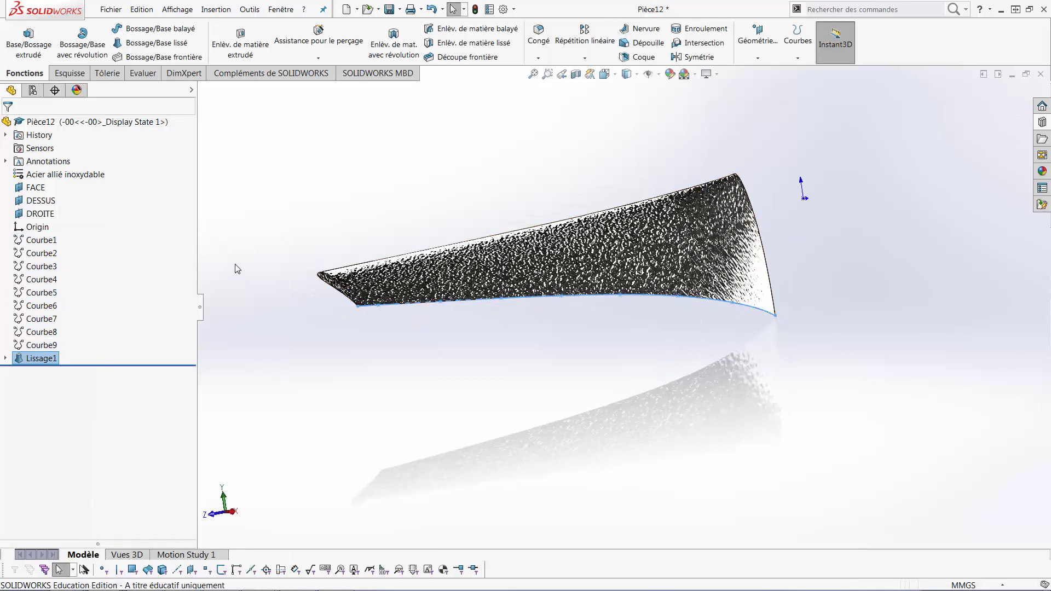
# Change the part's material to ABS from the Plastiques category.
pyautogui.rightClick(55, 176)
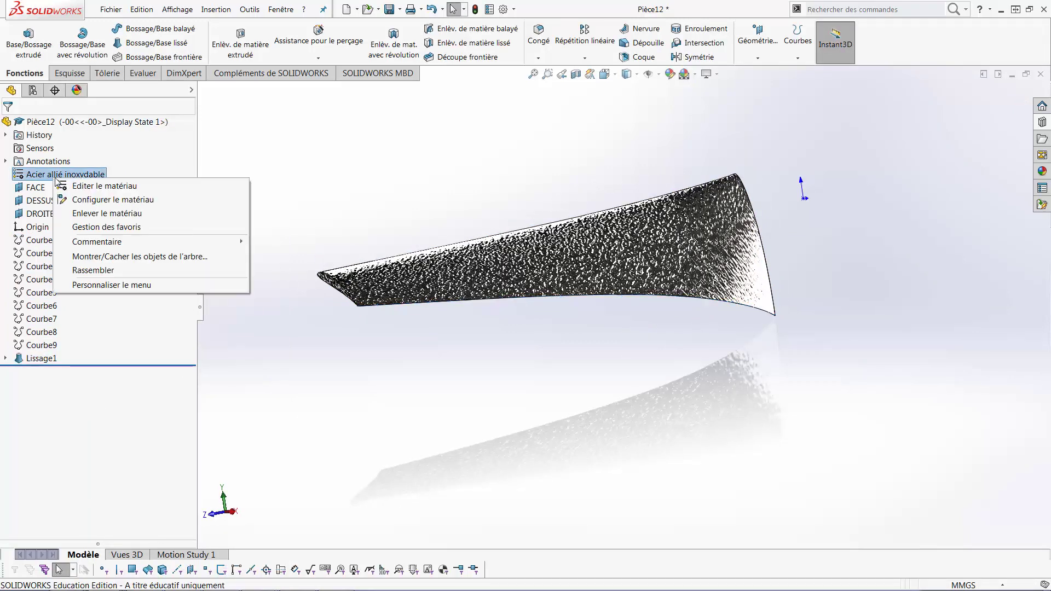
pyautogui.click(99, 186)
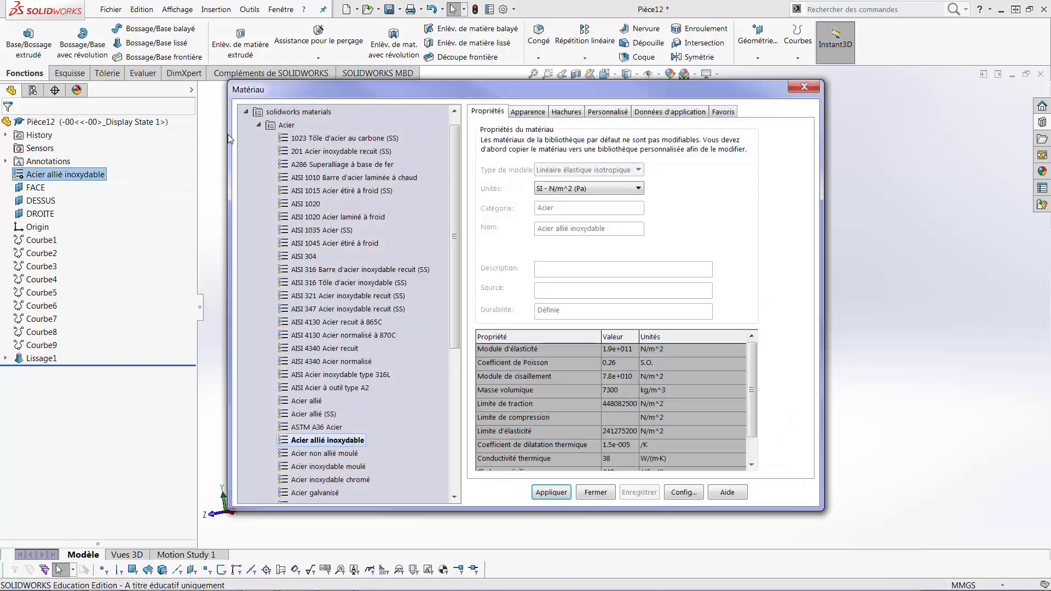
pyautogui.click(258, 126)
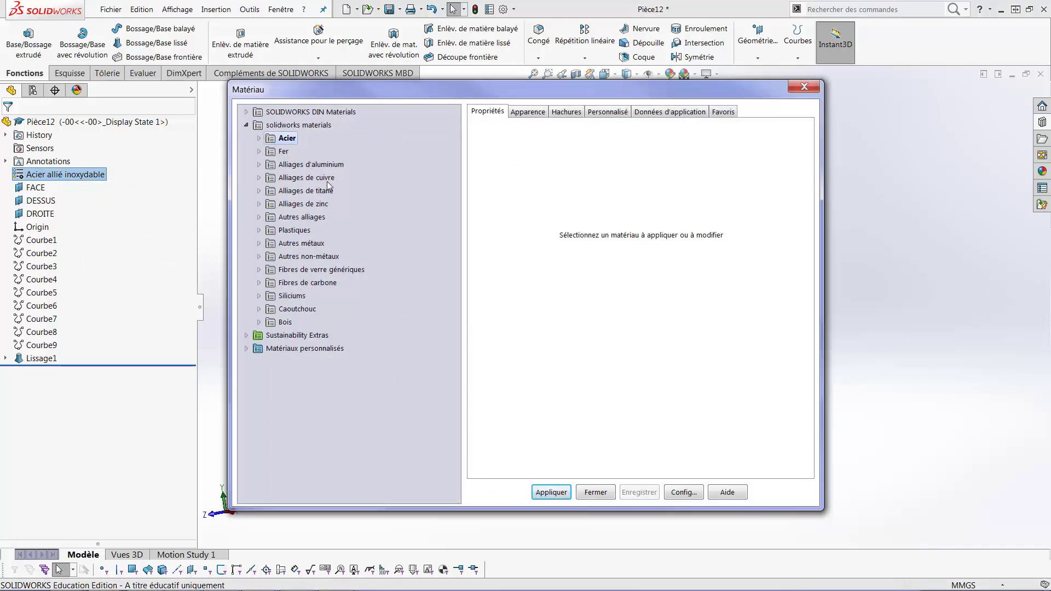
pyautogui.click(259, 230)
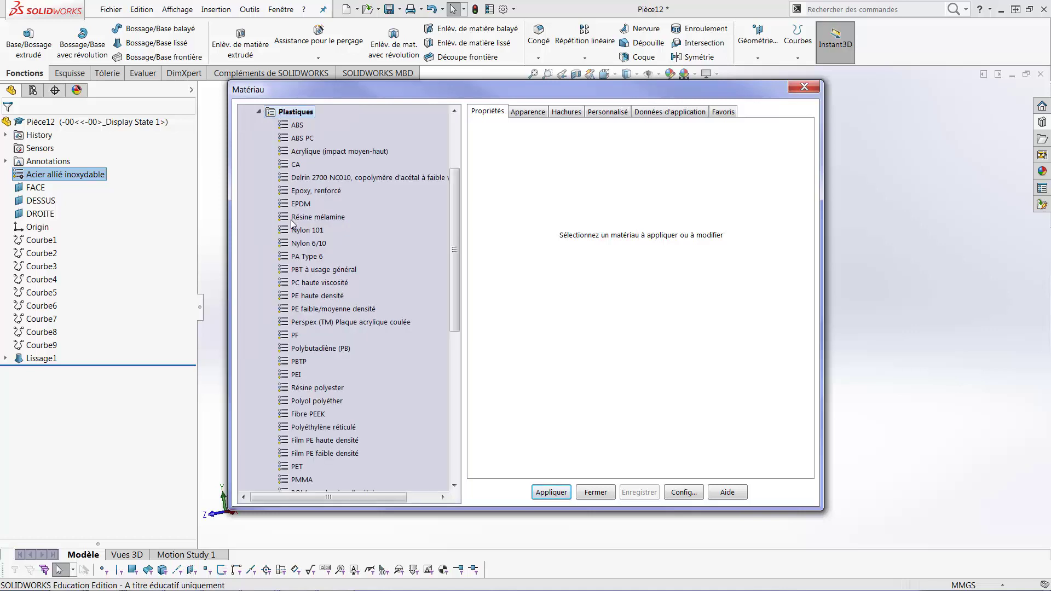
pyautogui.click(298, 125)
pyautogui.click(551, 493)
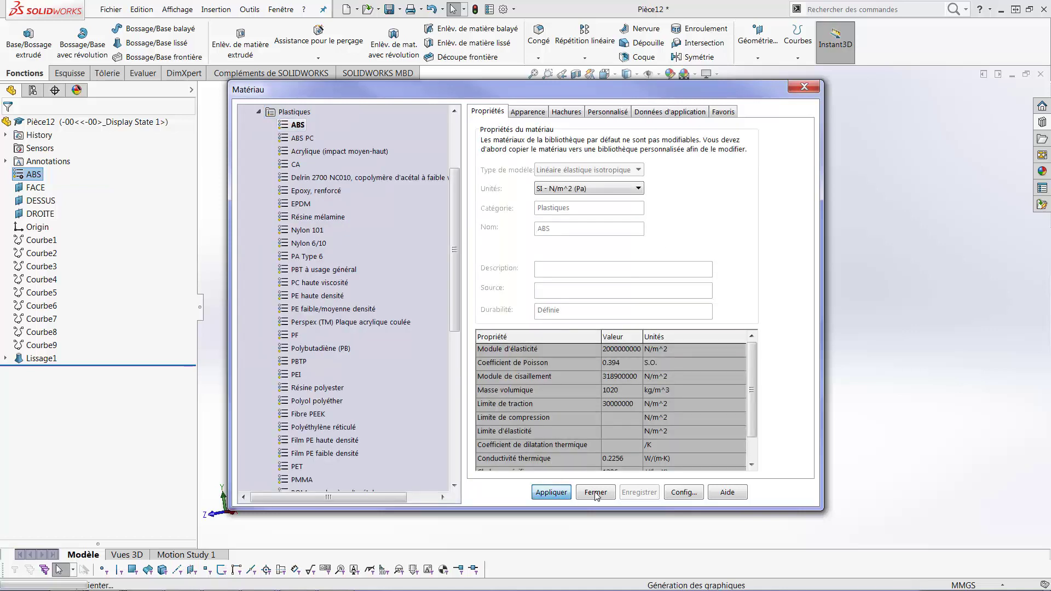
pyautogui.click(596, 492)
pyautogui.moveTo(493, 356); pyautogui.dragTo(537, 317, button='middle')
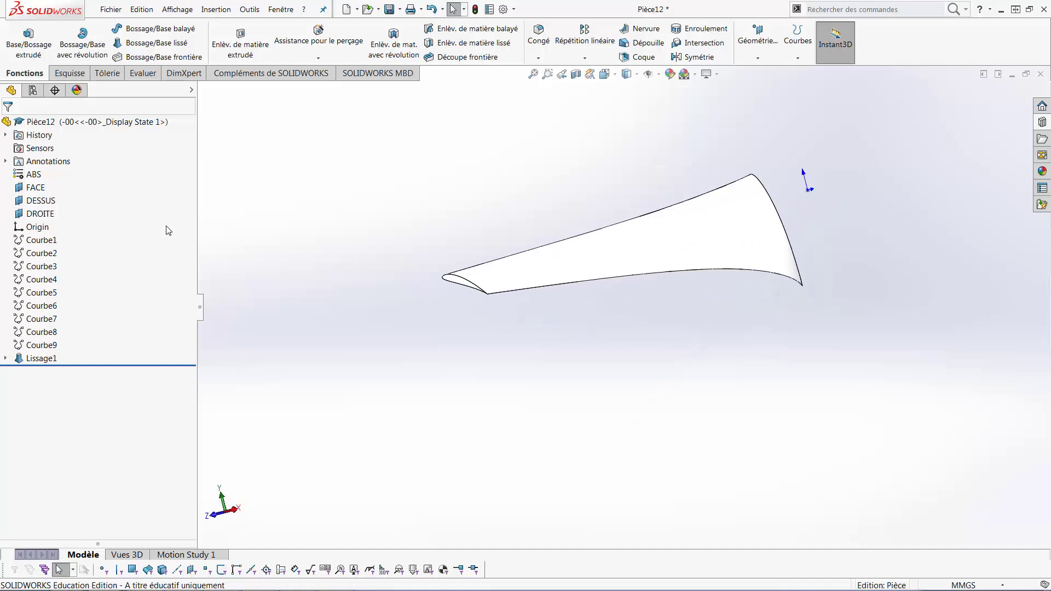
# Sketch a circle on the DESSUS plane, centred on the origin and passing through the blade root's corner, with a radius of about 16.56 mm.
pyautogui.click(42, 202)
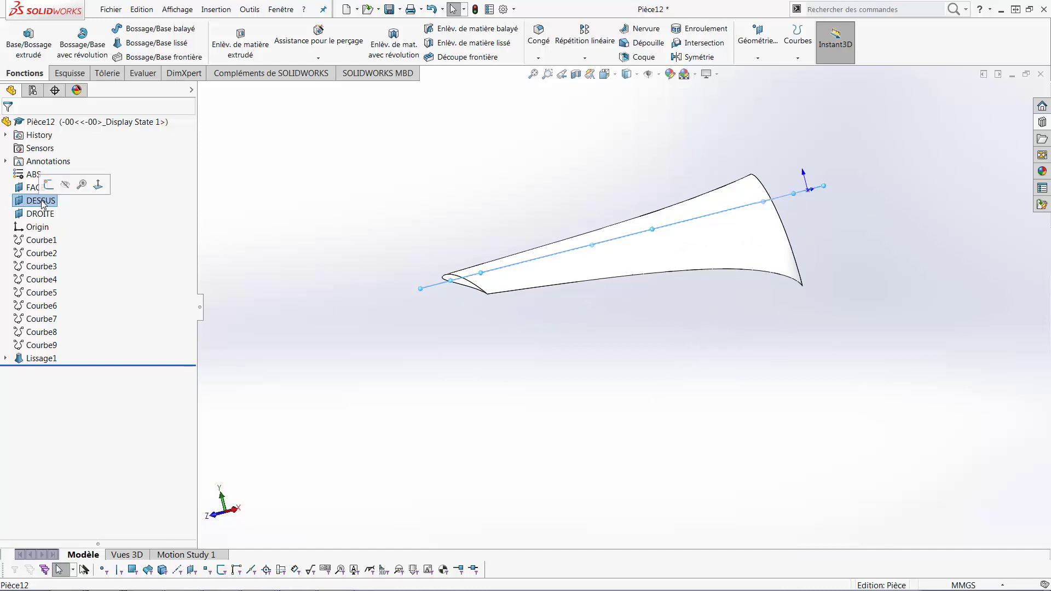
pyautogui.click(48, 187)
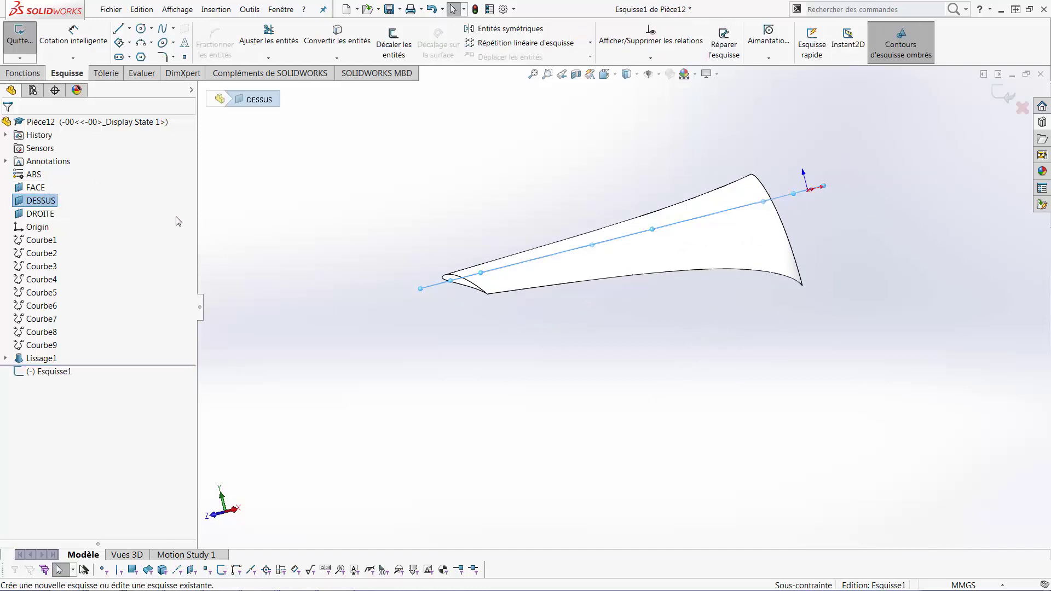
pyautogui.hotkey('ctrl', '8')
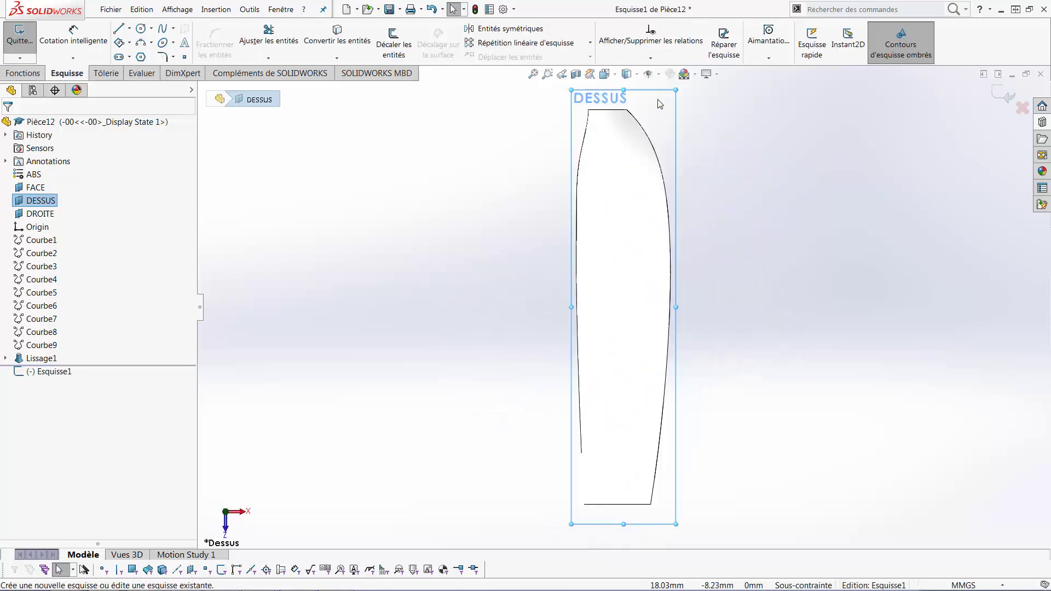
pyautogui.press('c')
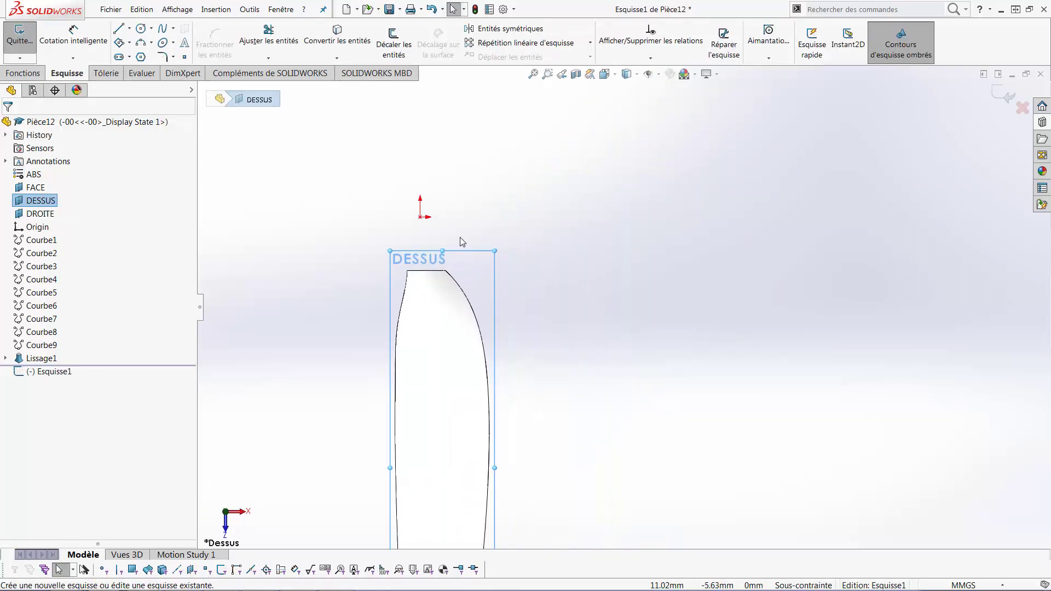
pyautogui.click(420, 218)
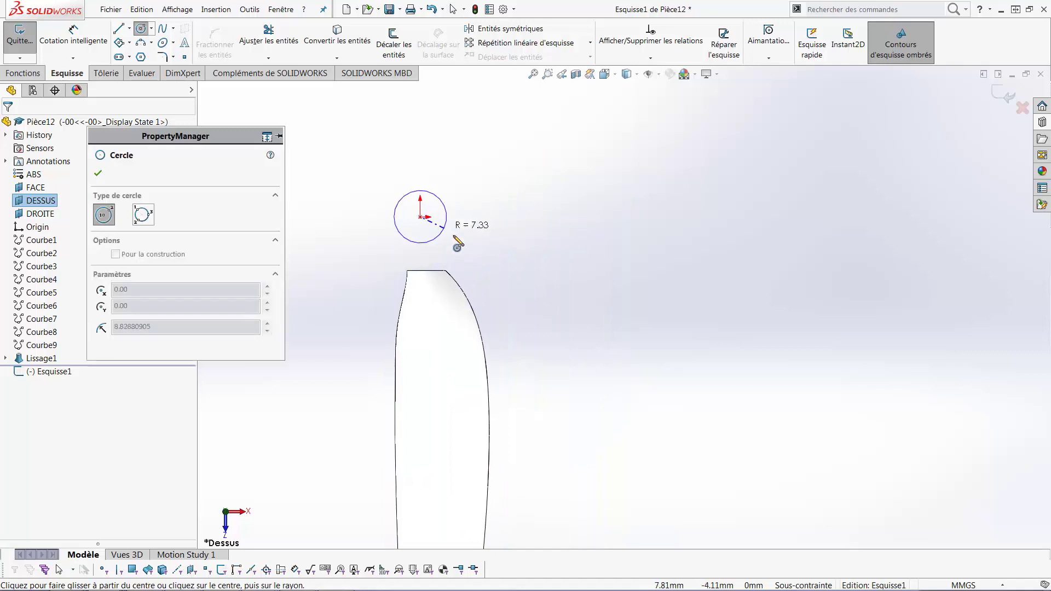
pyautogui.click(445, 270)
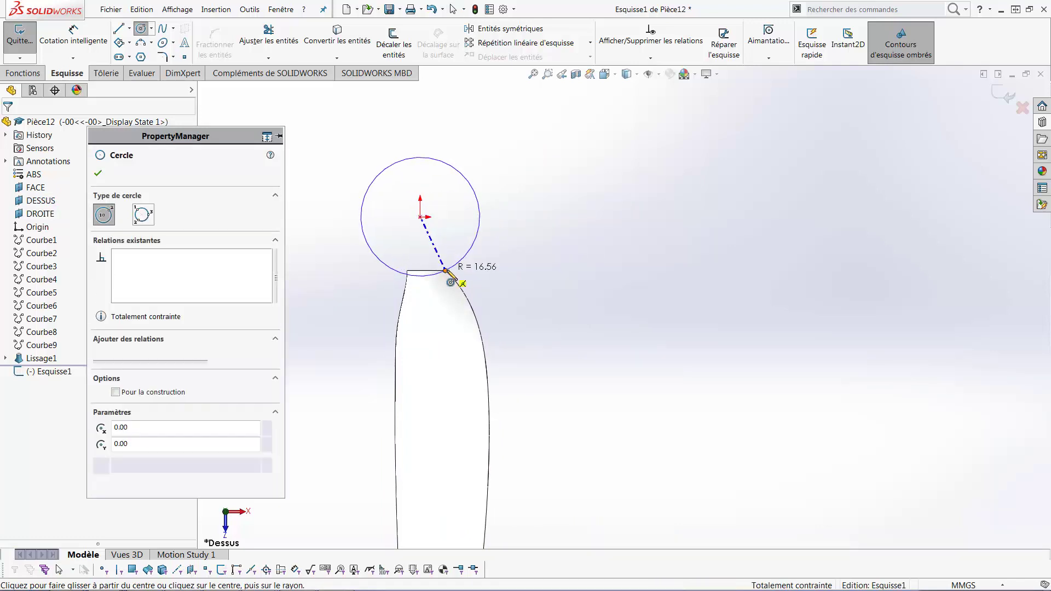
pyautogui.press('Escape')
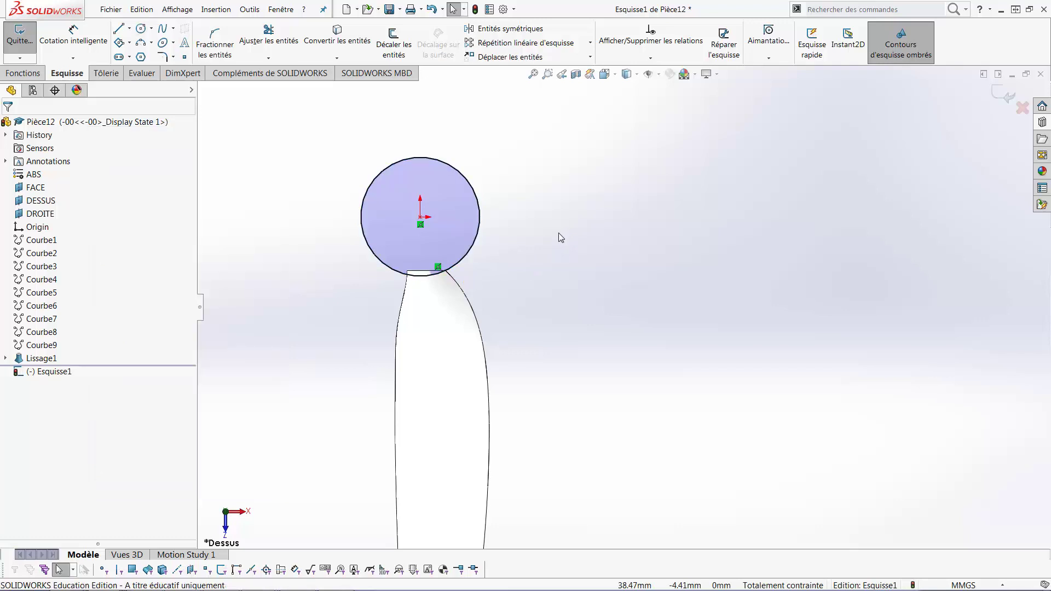
# Extrude the circle into a hub merged with the blade, 10 mm in Direction 1 and 12 mm in Direction 2.
pyautogui.rightClick(555, 232)
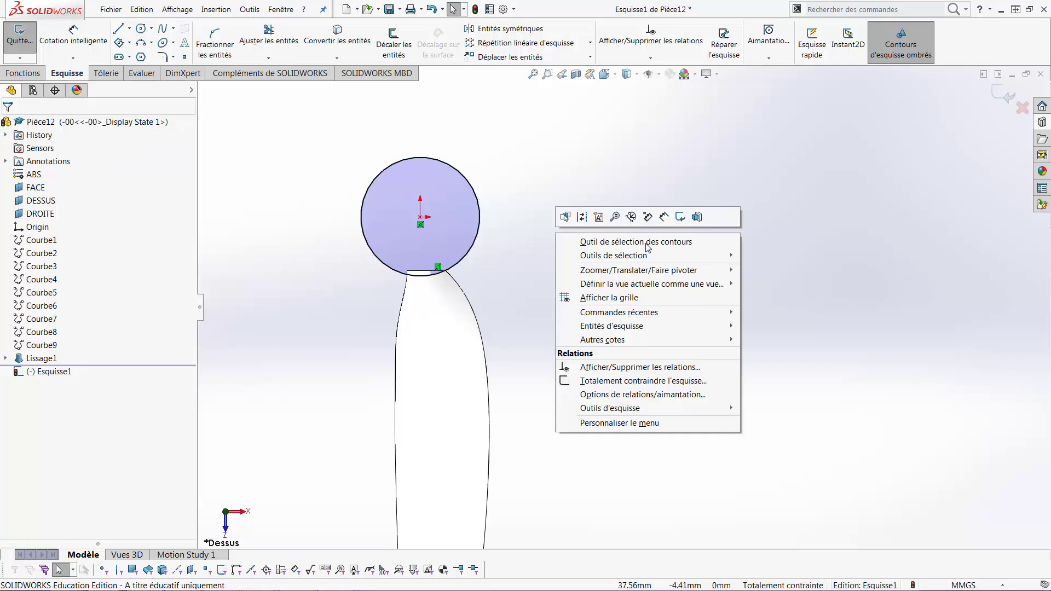
pyautogui.click(700, 217)
pyautogui.moveTo(524, 265); pyautogui.dragTo(418, 229, button='middle')
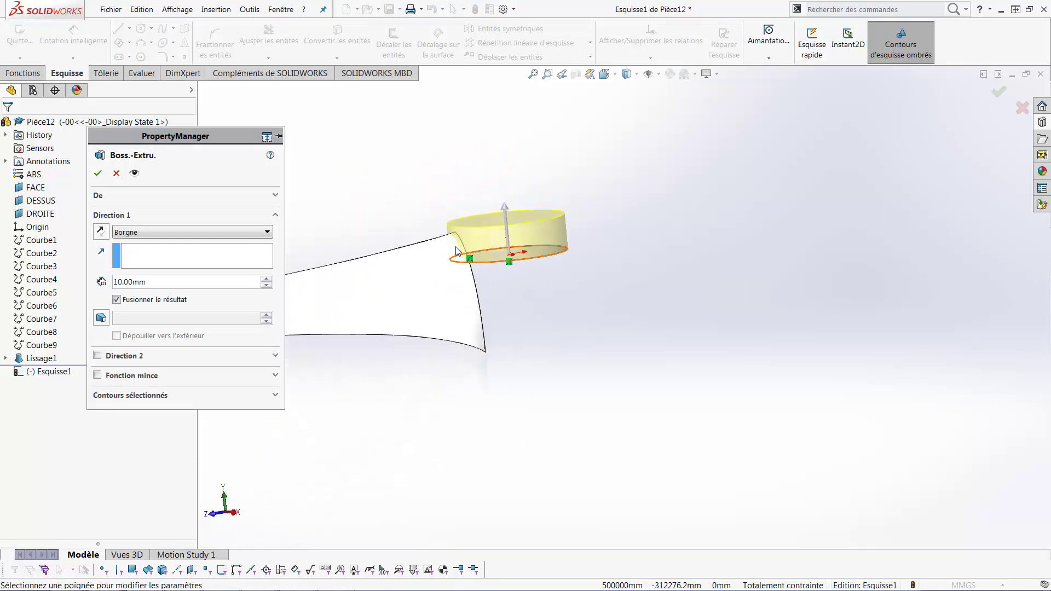
pyautogui.click(100, 356)
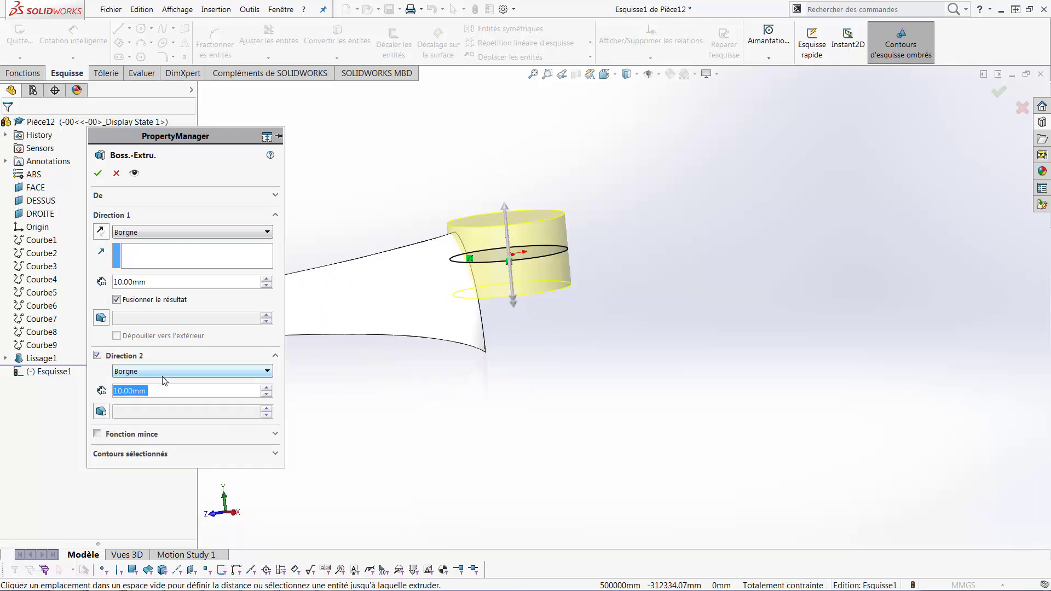
pyautogui.write('12')
pyautogui.press('Return')
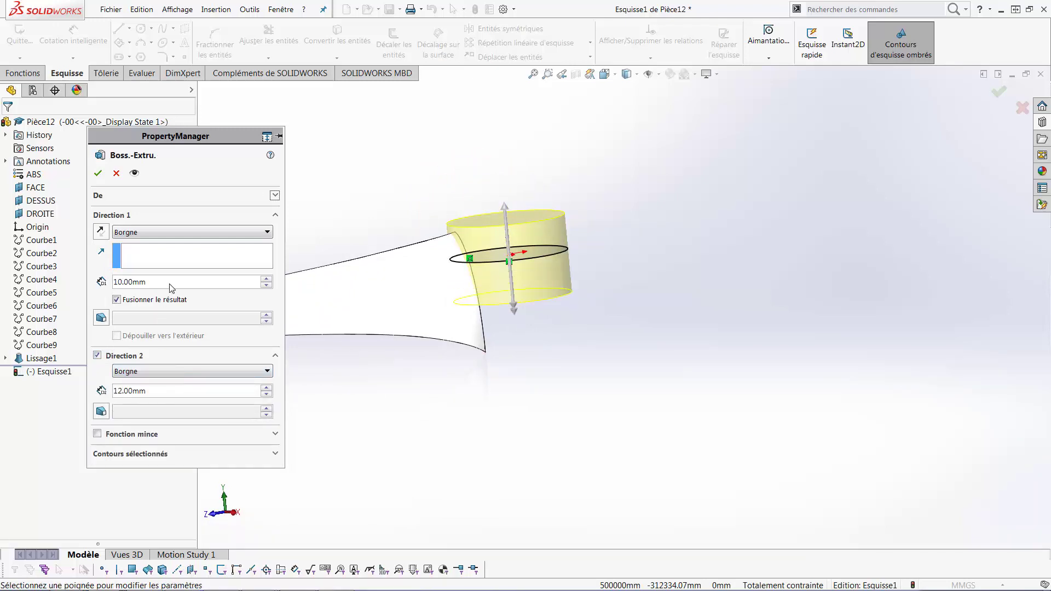
pyautogui.click(98, 174)
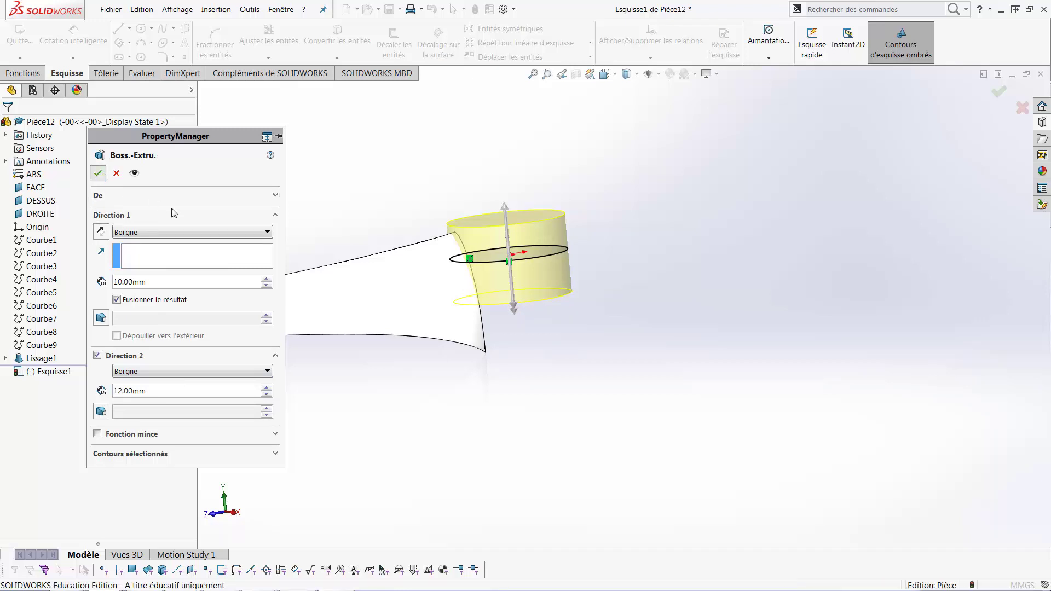
# Create a reference plane coincident with the hub's lower circular face.
pyautogui.moveTo(576, 332)
pyautogui.mouseDown(button='middle')
pyautogui.moveTo(520, 289)
pyautogui.moveTo(575, 344)
pyautogui.moveTo(594, 324)
pyautogui.mouseUp(button='middle')
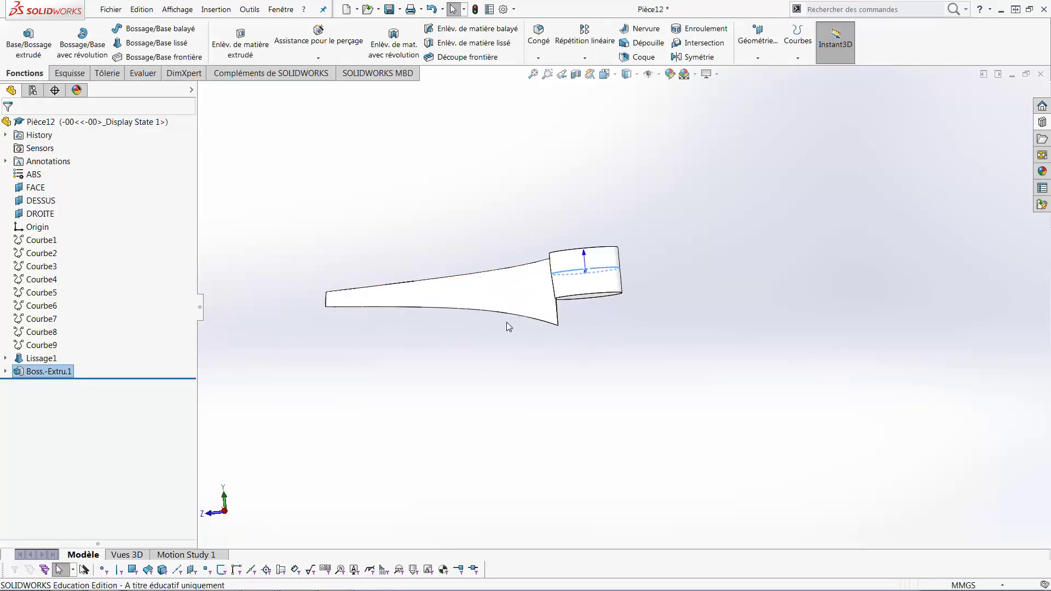
pyautogui.moveTo(467, 332); pyautogui.dragTo(514, 323, button='middle')
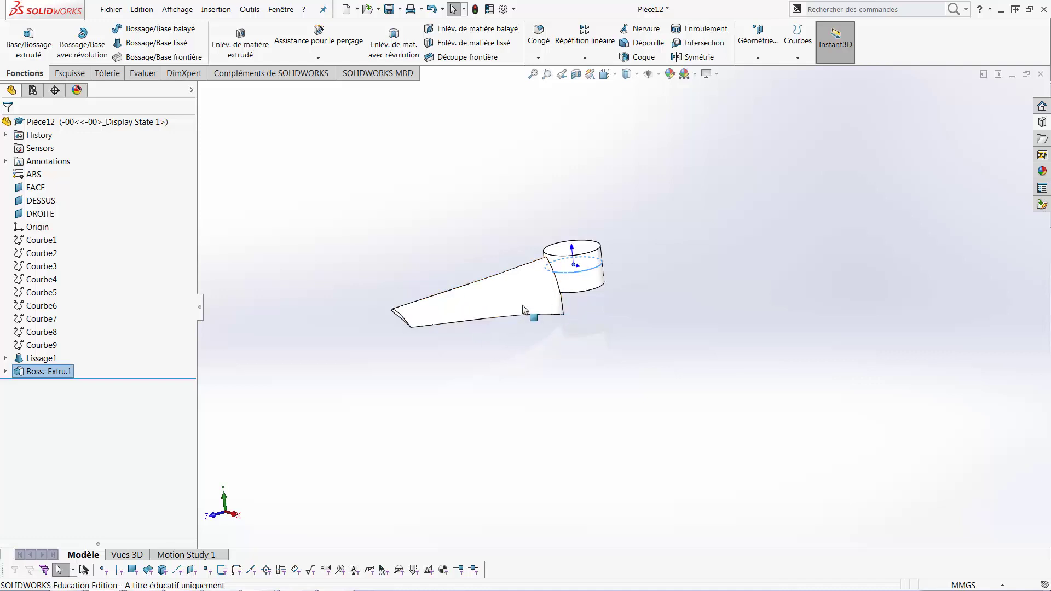
pyautogui.moveTo(563, 334); pyautogui.dragTo(465, 240, button='middle')
pyautogui.scroll(-4, 564, 296)
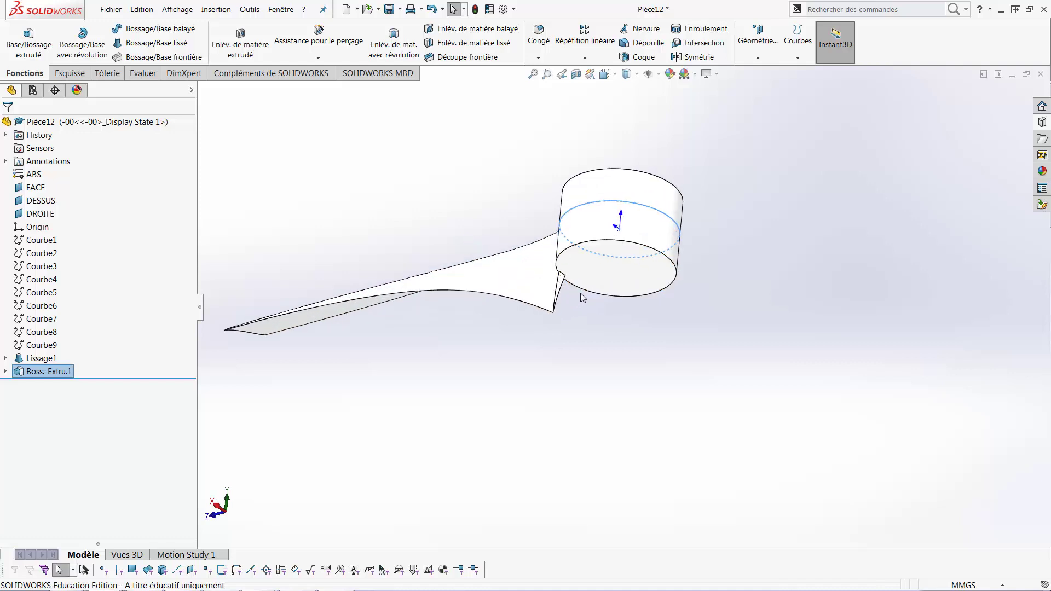
pyautogui.moveTo(581, 294); pyautogui.dragTo(586, 302, button='middle')
pyautogui.scroll(-2, 587, 303)
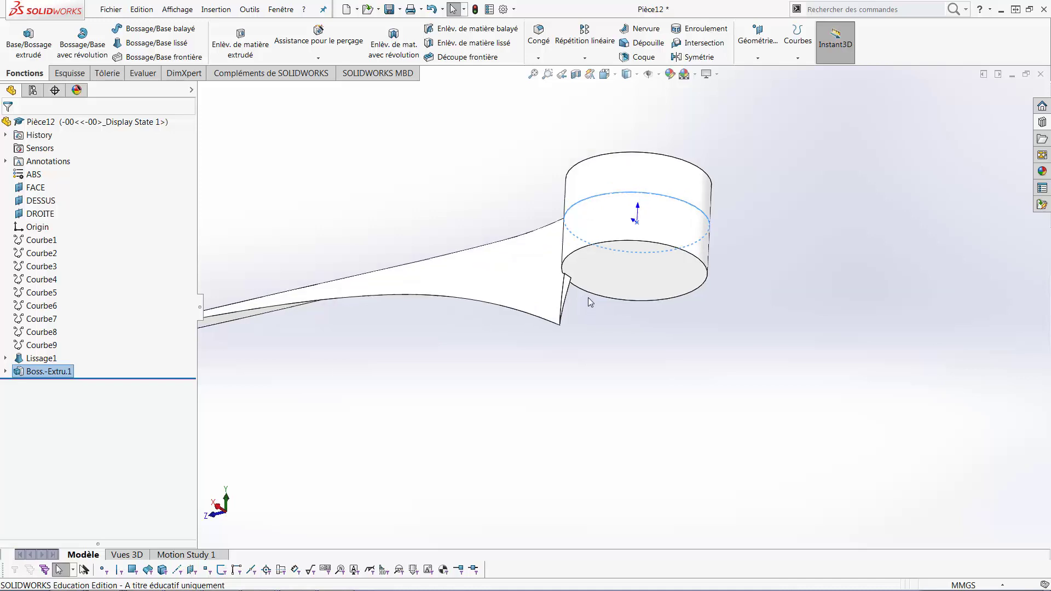
pyautogui.click(617, 285)
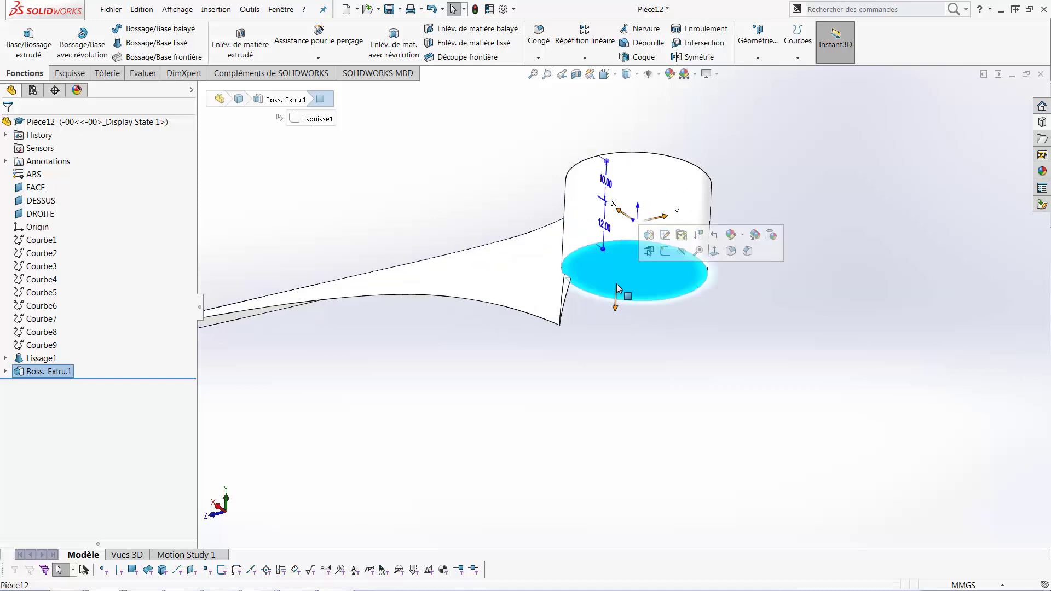
pyautogui.click(760, 57)
pyautogui.click(762, 72)
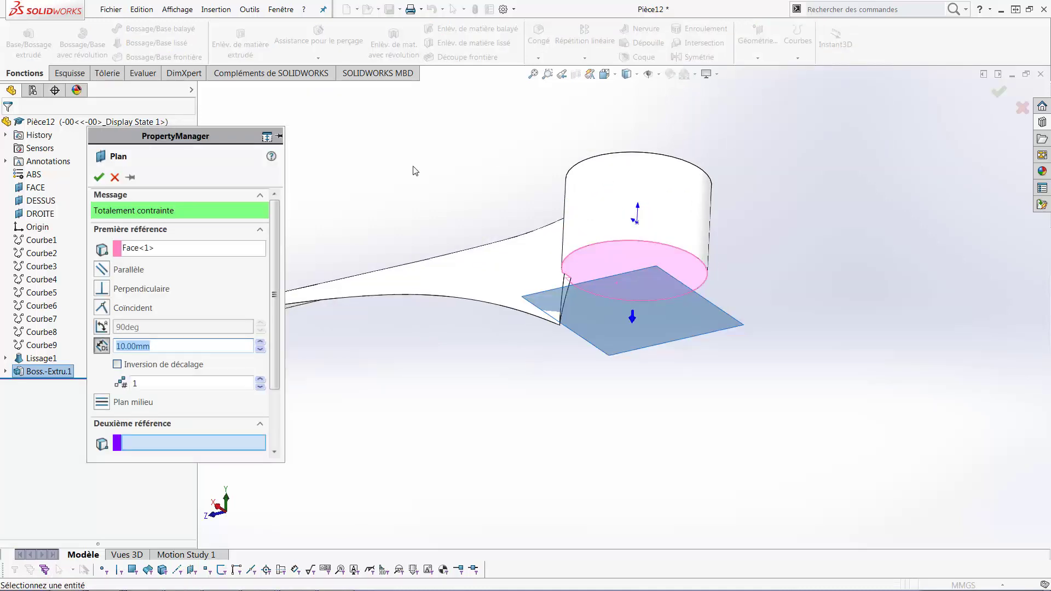
pyautogui.click(103, 309)
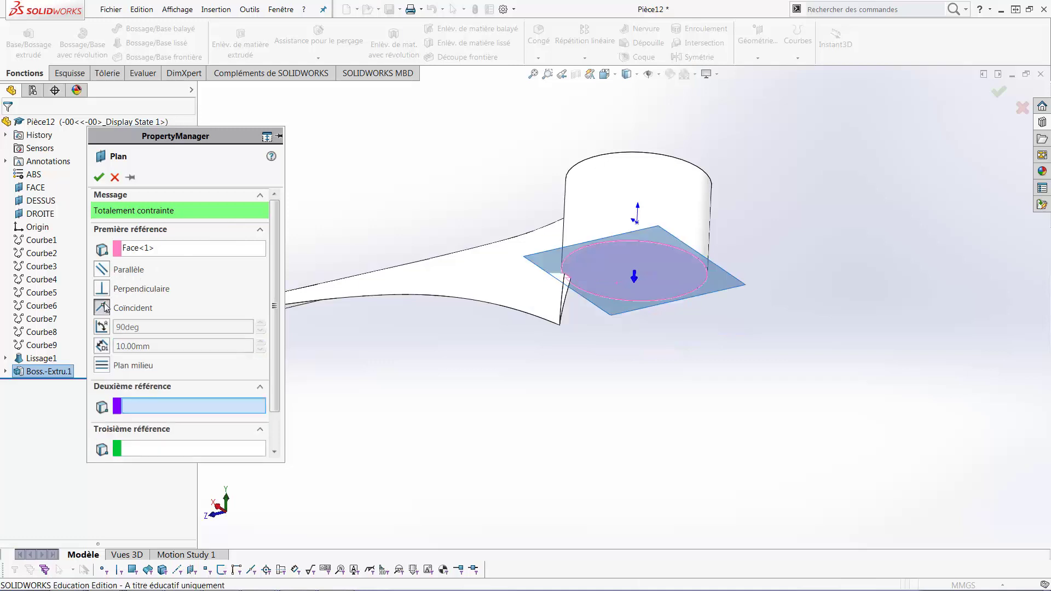
pyautogui.click(99, 177)
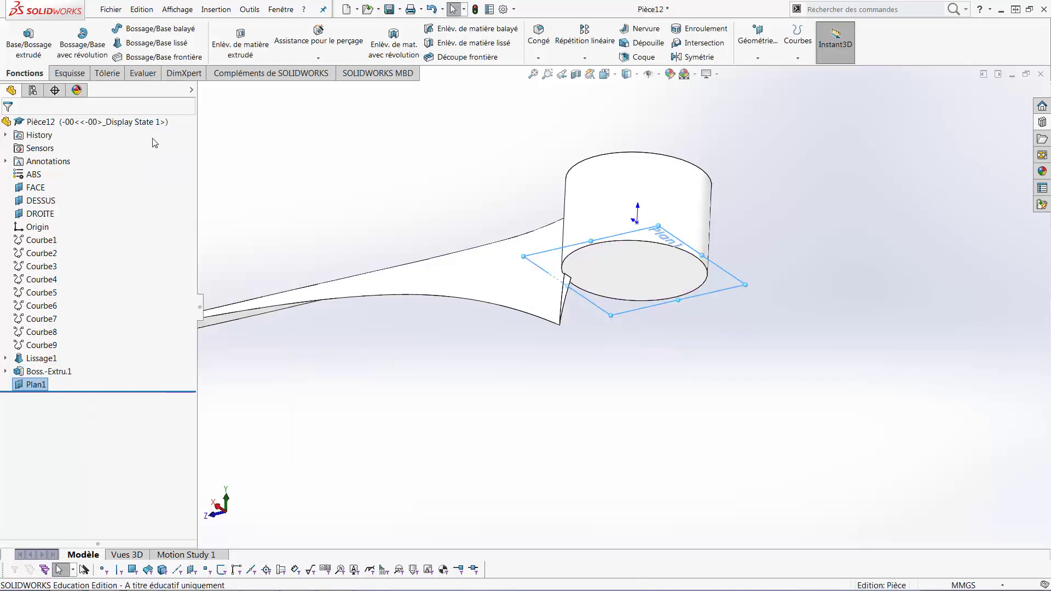
# Cut the body with Plan1 as the cutting surface, reversing the direction to remove the blade material below the hub.
pyautogui.click(217, 10)
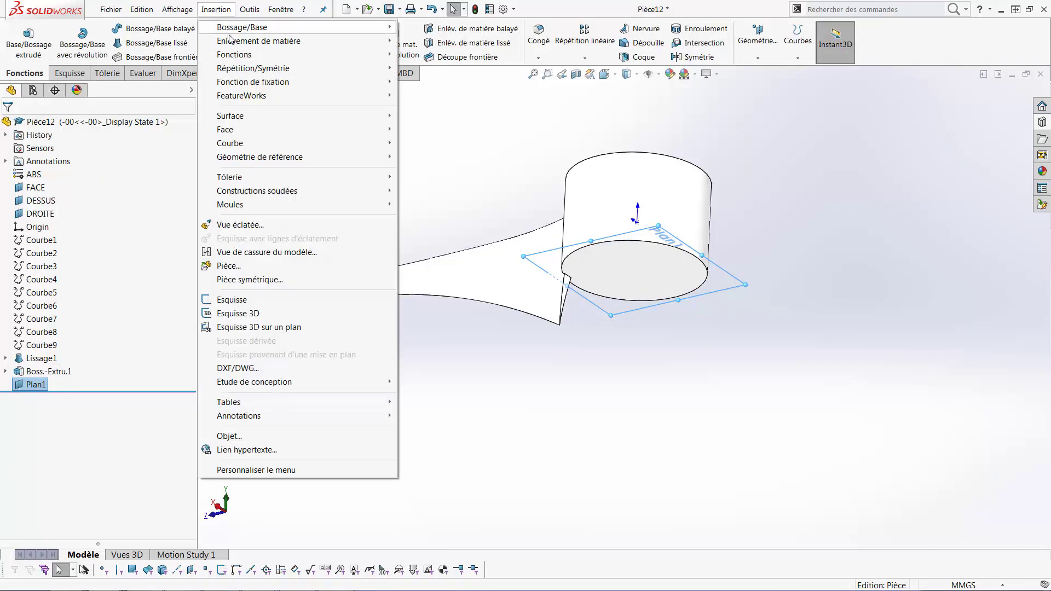
pyautogui.moveTo(231, 43)
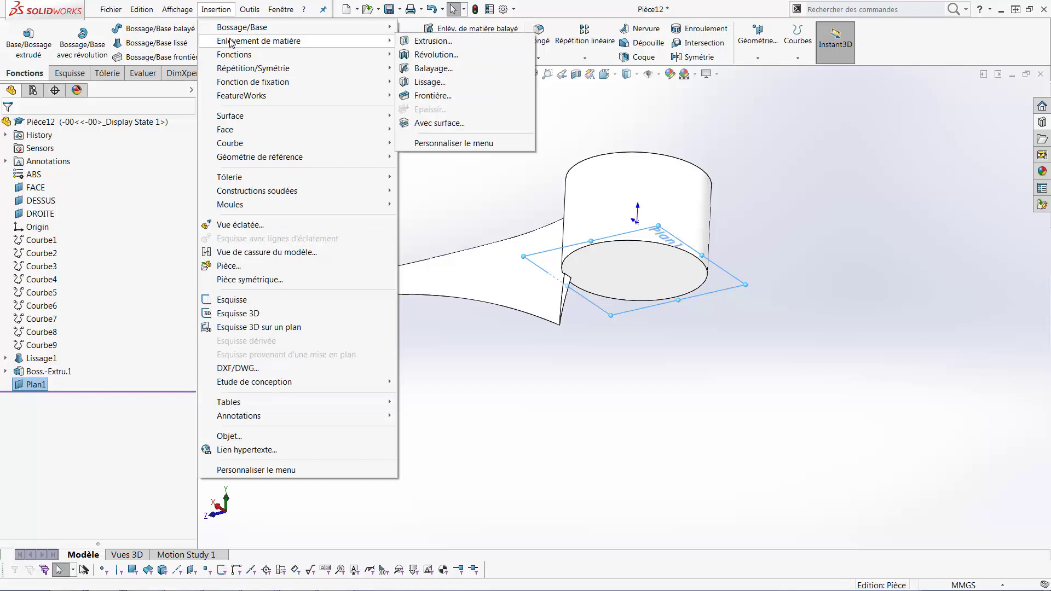
pyautogui.click(439, 123)
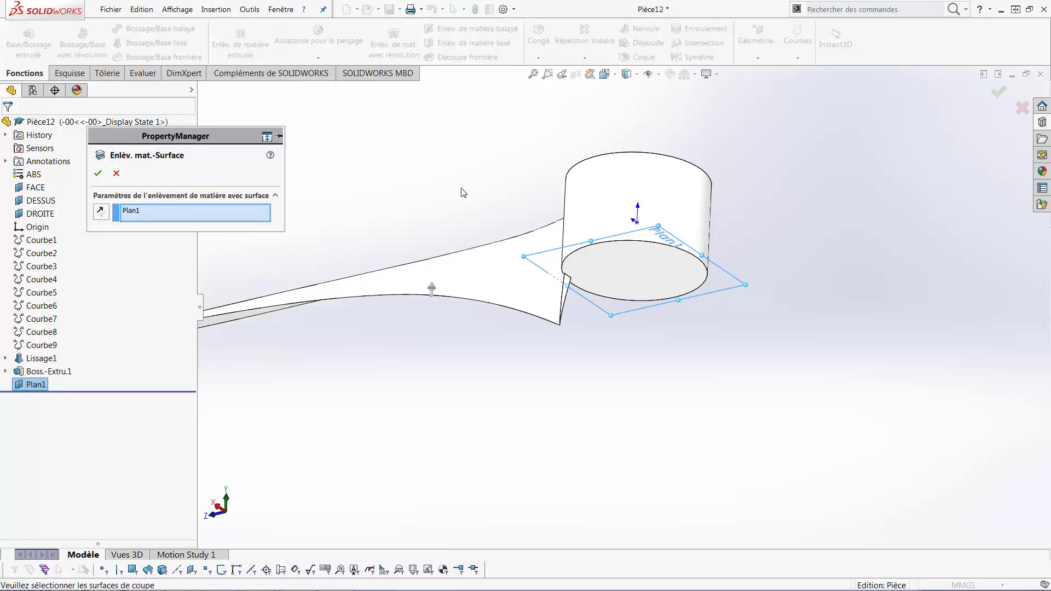
pyautogui.click(433, 291)
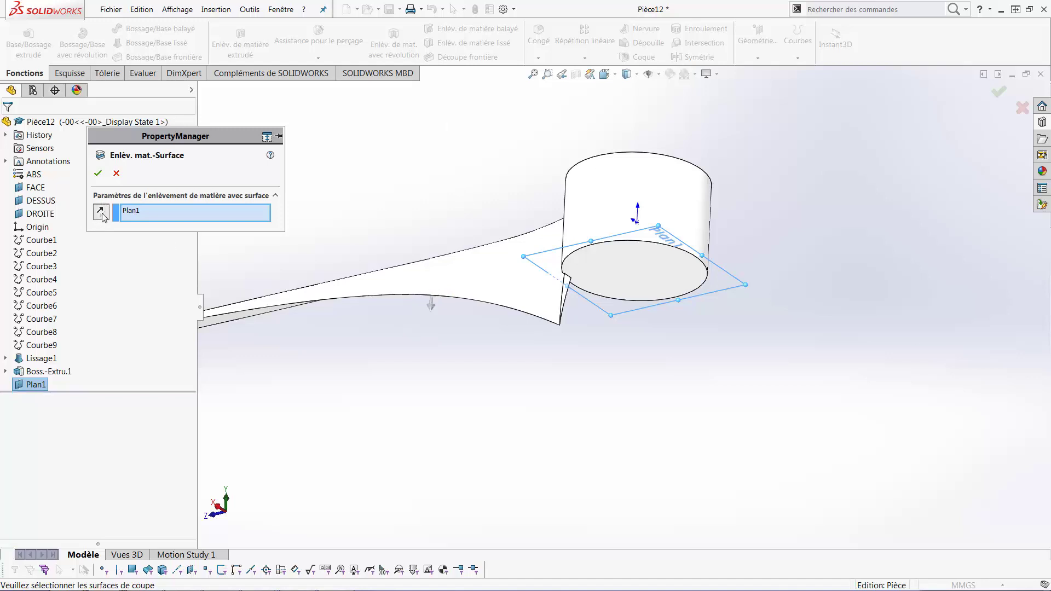
pyautogui.click(97, 174)
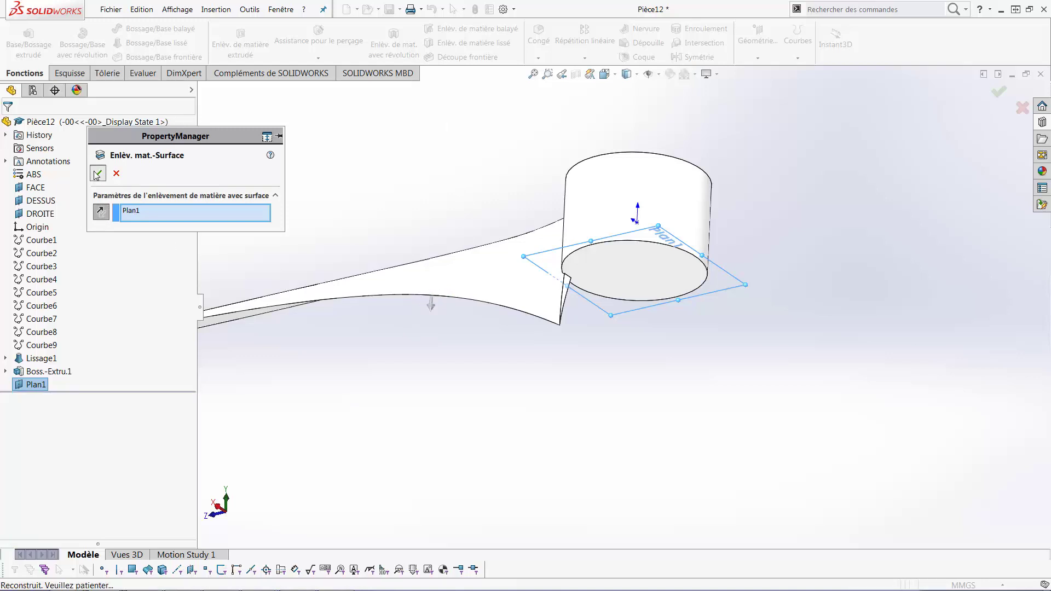
# Start a circular pattern about the hub's cylindrical face and remove the preselected surface cut from the features to pattern.
pyautogui.scroll(2, 405, 249)
pyautogui.moveTo(412, 237); pyautogui.dragTo(505, 378, button='middle')
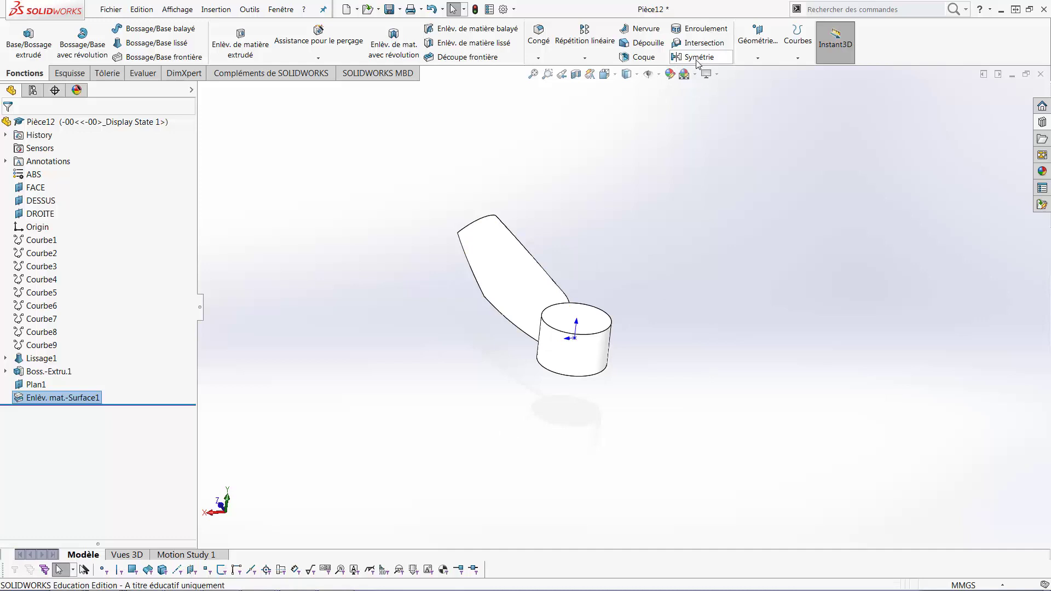
pyautogui.click(585, 58)
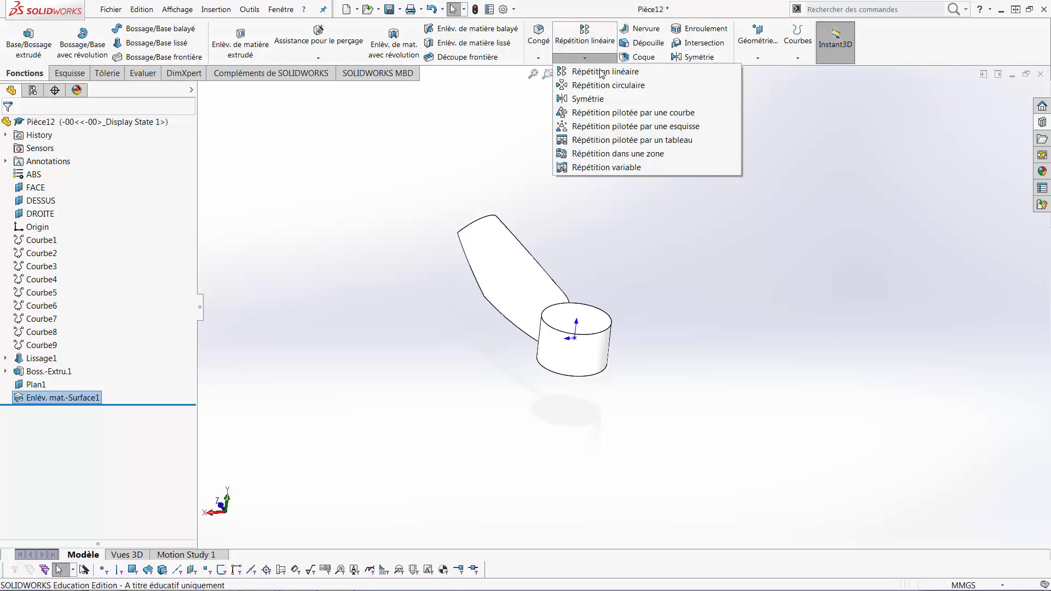
pyautogui.click(604, 86)
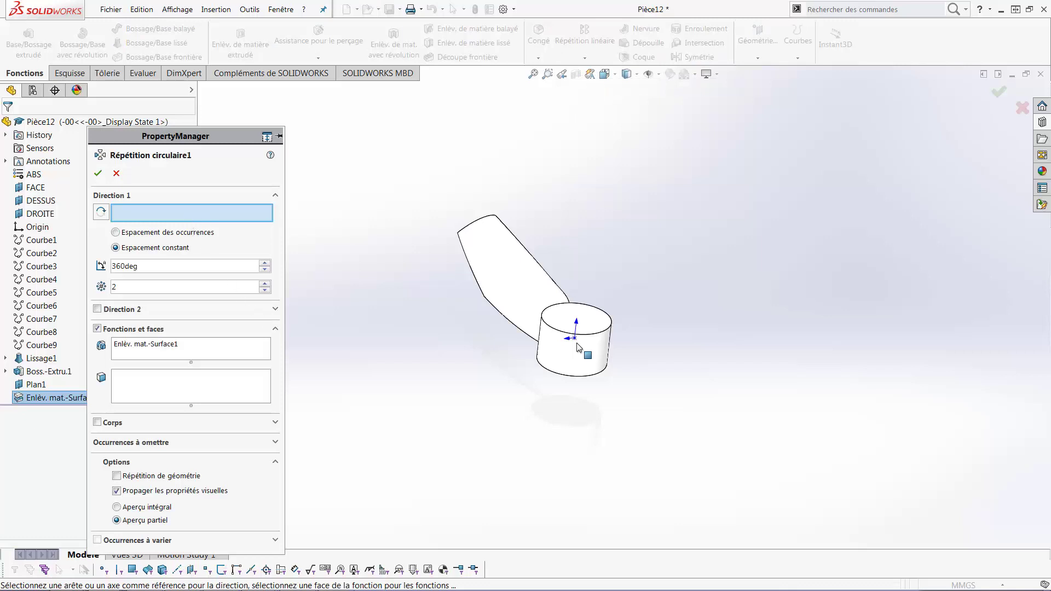
pyautogui.click(595, 360)
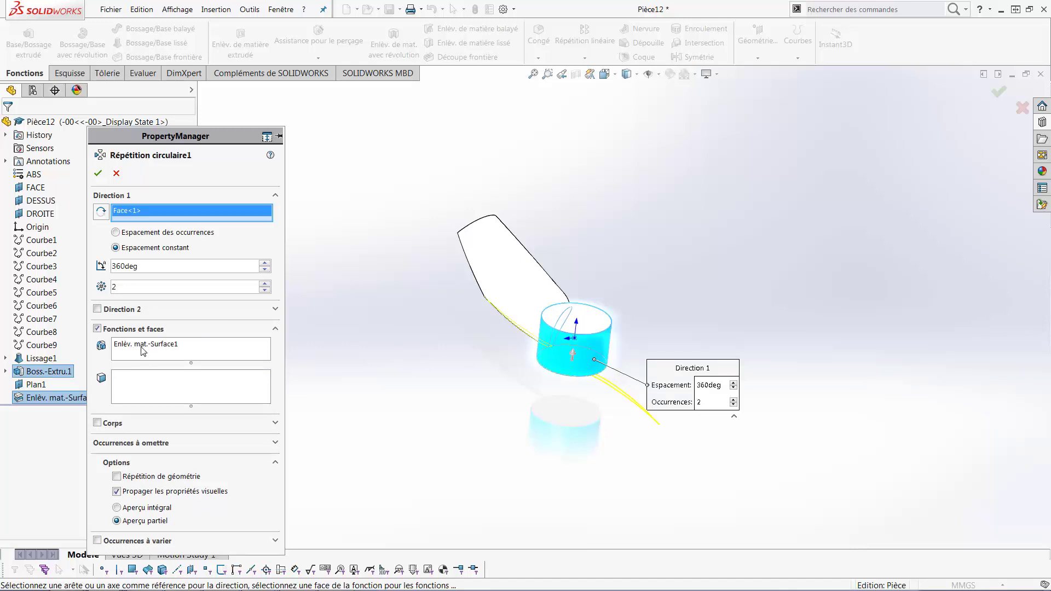
pyautogui.click(143, 351)
pyautogui.rightClick(143, 351)
pyautogui.click(197, 366)
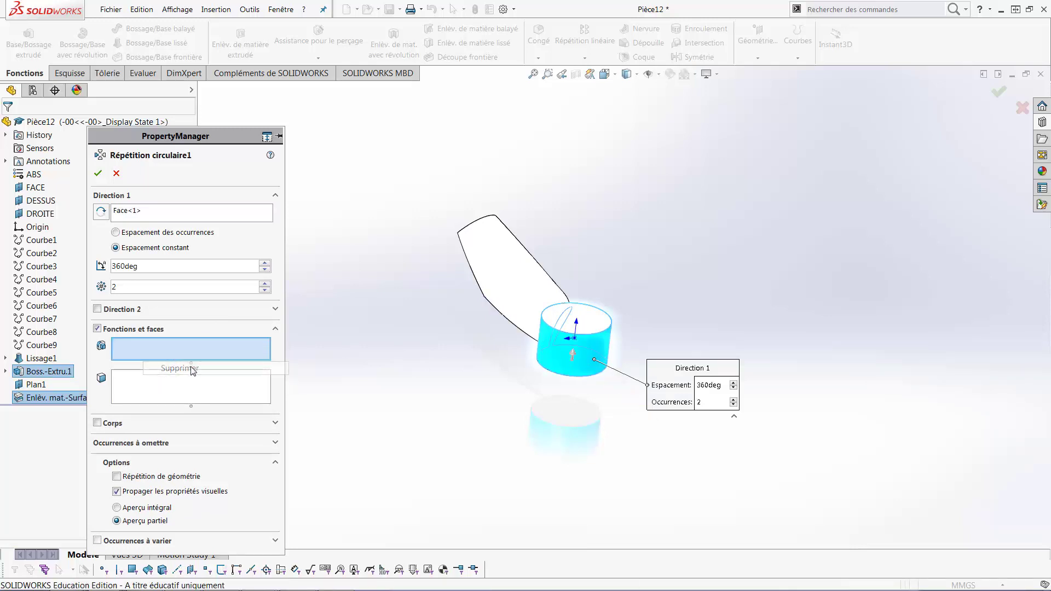
# Choose the blade-and-hub solid body for the circular pattern and create 2 instances over 360 degrees.
pyautogui.click(105, 424)
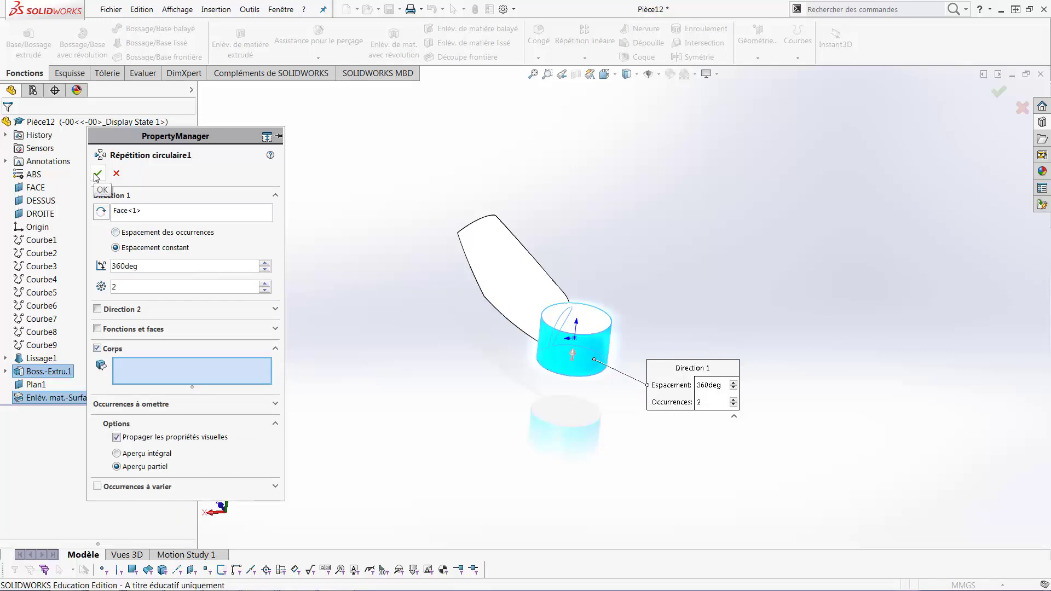
pyautogui.click(560, 366)
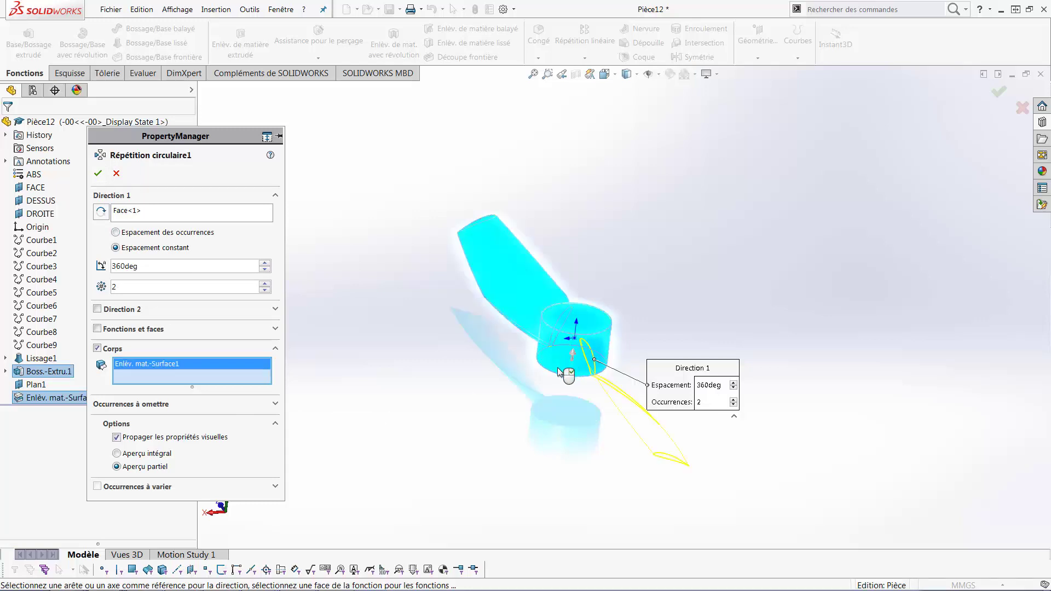
pyautogui.click(98, 174)
# Combine the original and patterned solid bodies into one using the Add (Ajouter) operation.
pyautogui.moveTo(514, 323); pyautogui.dragTo(294, 337, button='middle')
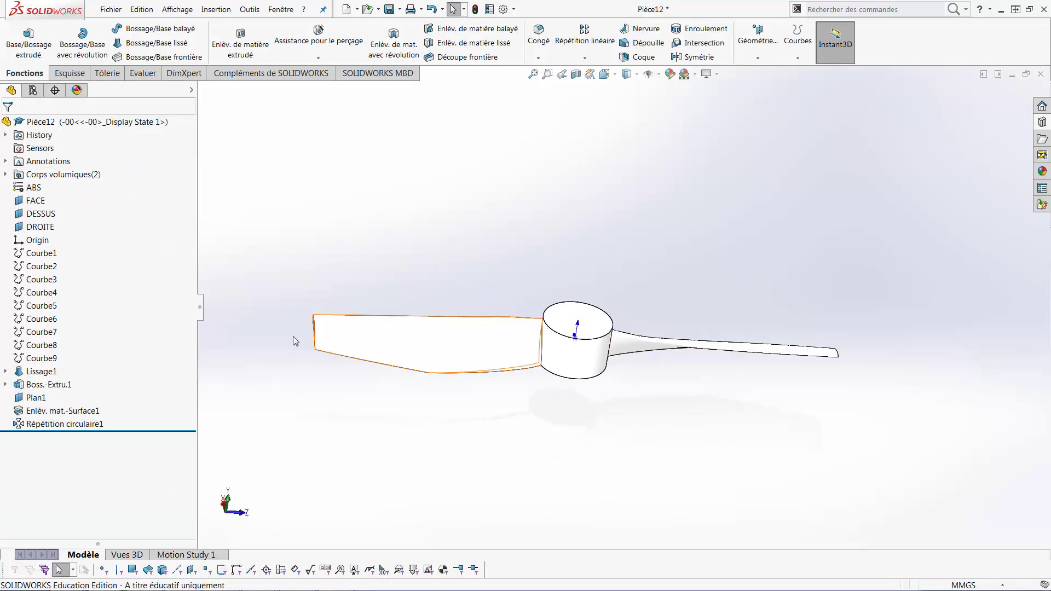
pyautogui.click(5, 174)
pyautogui.click(76, 187)
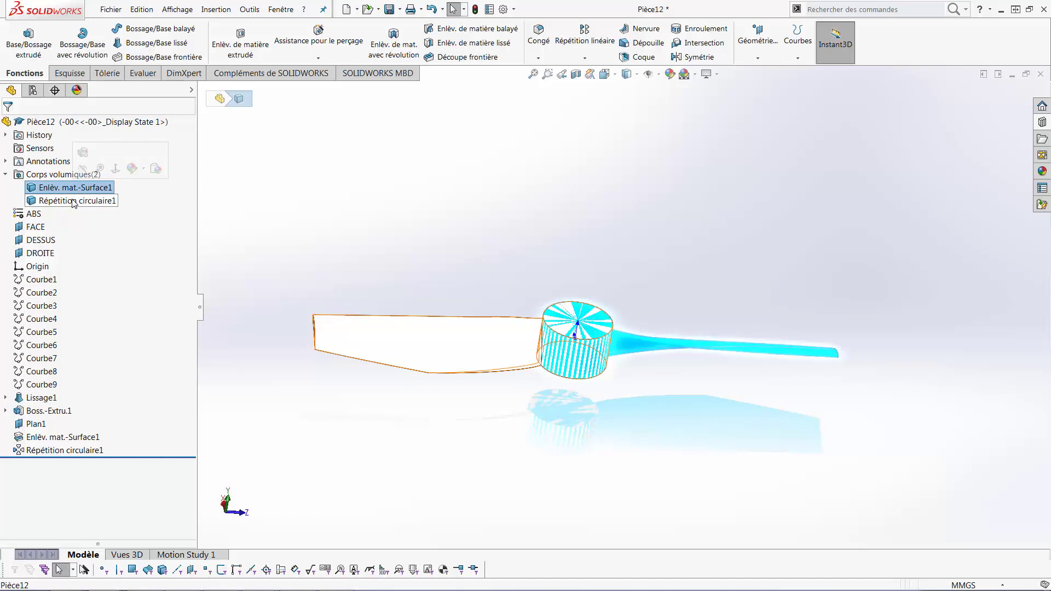
pyautogui.keyDown('ctrl'); pyautogui.click(72, 203); pyautogui.keyUp('ctrl')
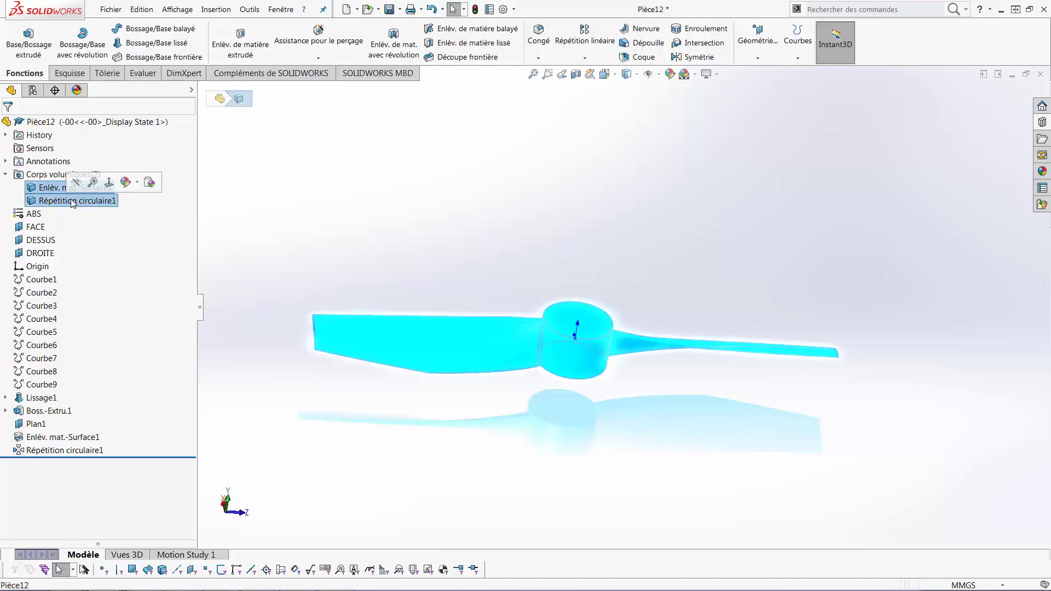
pyautogui.rightClick(74, 204)
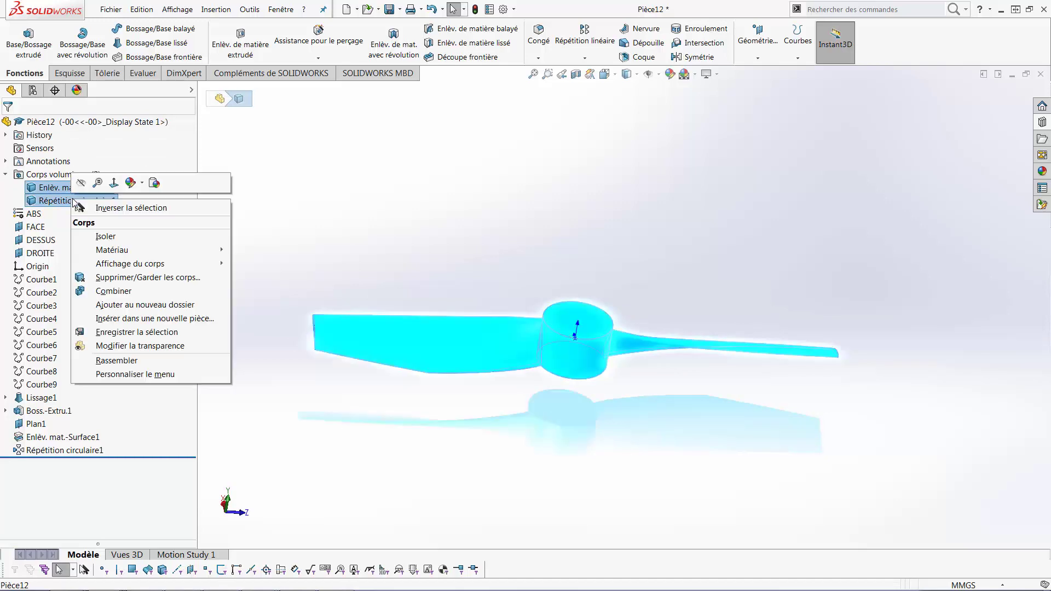
pyautogui.click(137, 293)
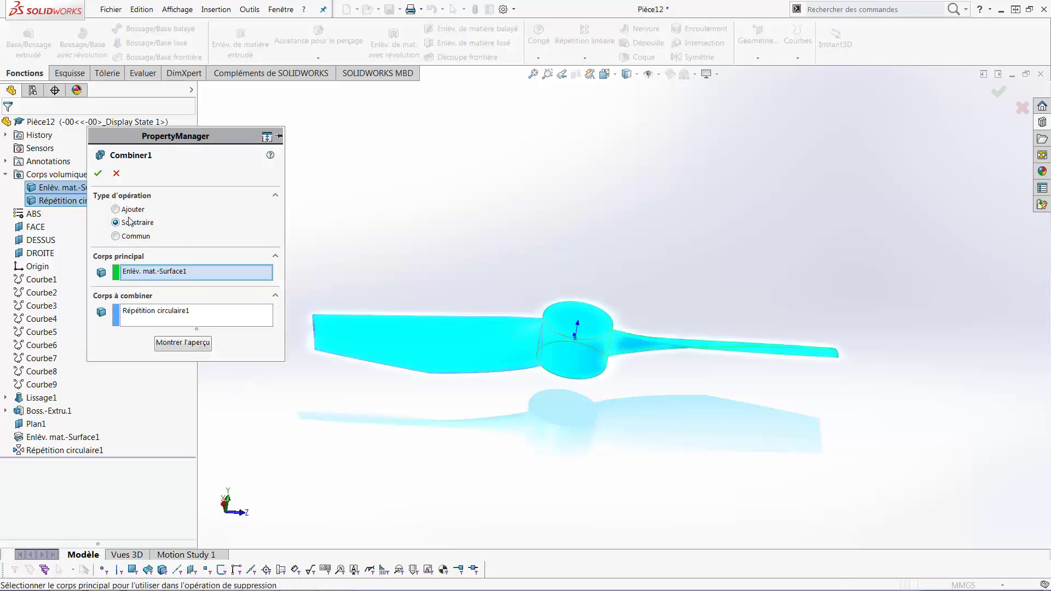
pyautogui.press('Up')
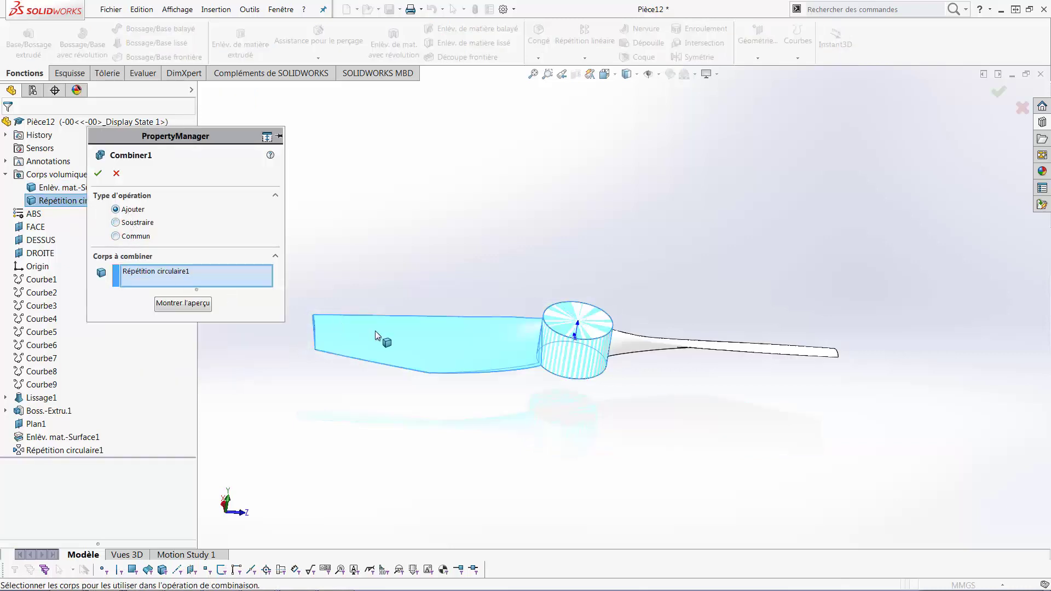
pyautogui.click(619, 344)
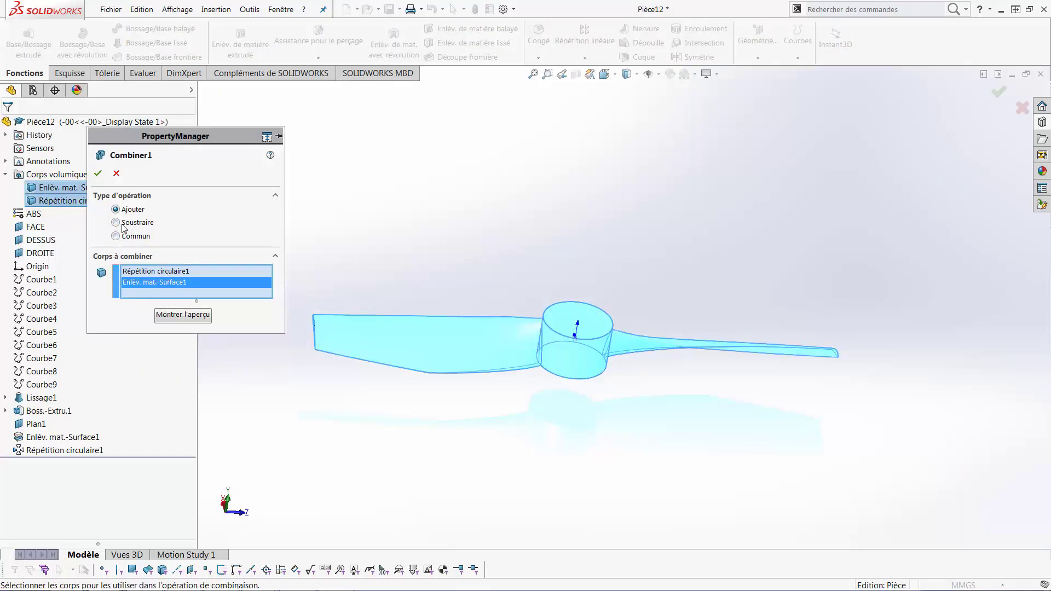
pyautogui.click(98, 173)
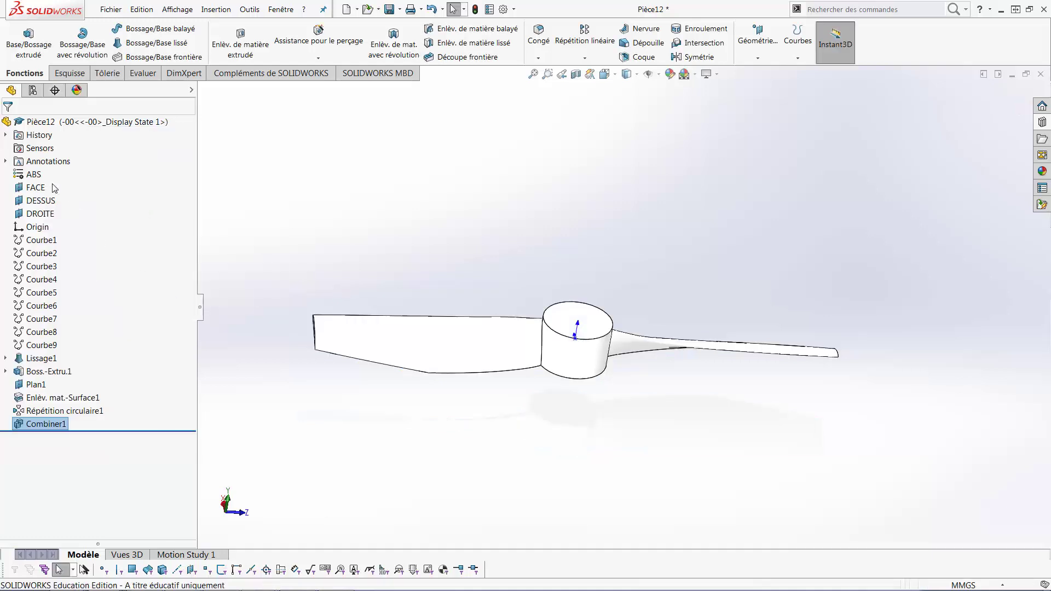
# Sketch two concentric circles centred on the hub's upper face, with radii of about 14 mm and about 5.2 mm.
pyautogui.moveTo(384, 372); pyautogui.dragTo(662, 354, button='middle')
pyautogui.scroll(-5, 617, 350)
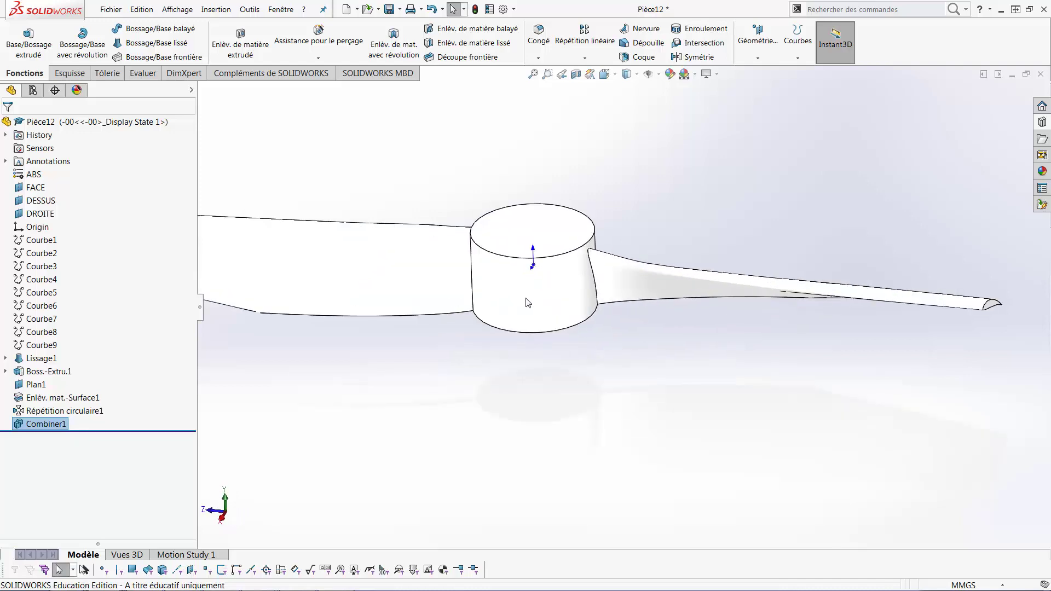
pyautogui.scroll(3, 537, 333)
pyautogui.moveTo(538, 333)
pyautogui.mouseDown(button='middle')
pyautogui.moveTo(557, 364)
pyautogui.moveTo(547, 317)
pyautogui.mouseUp(button='middle')
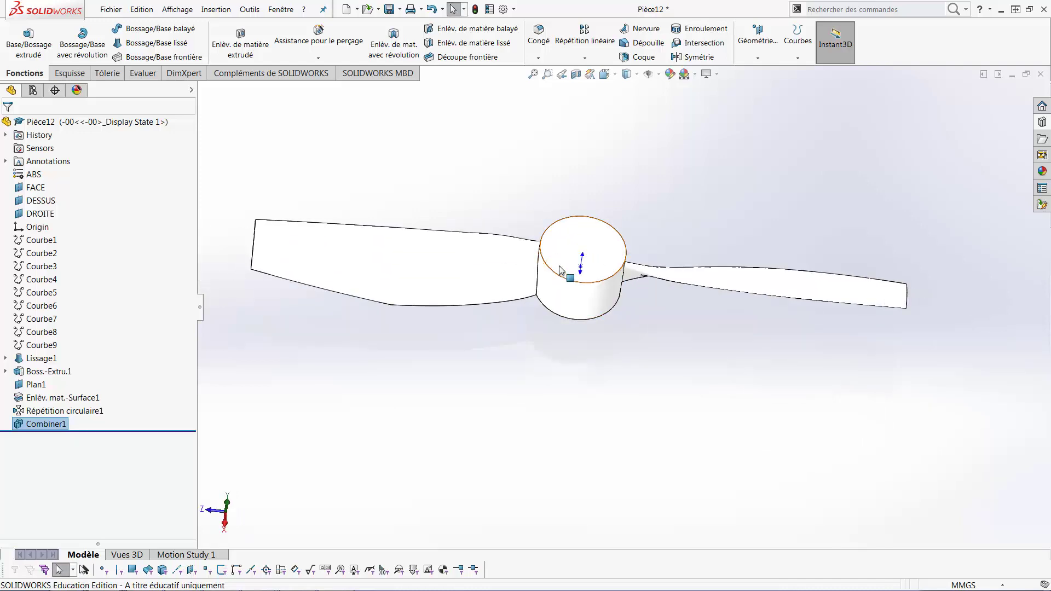
pyautogui.press('c')
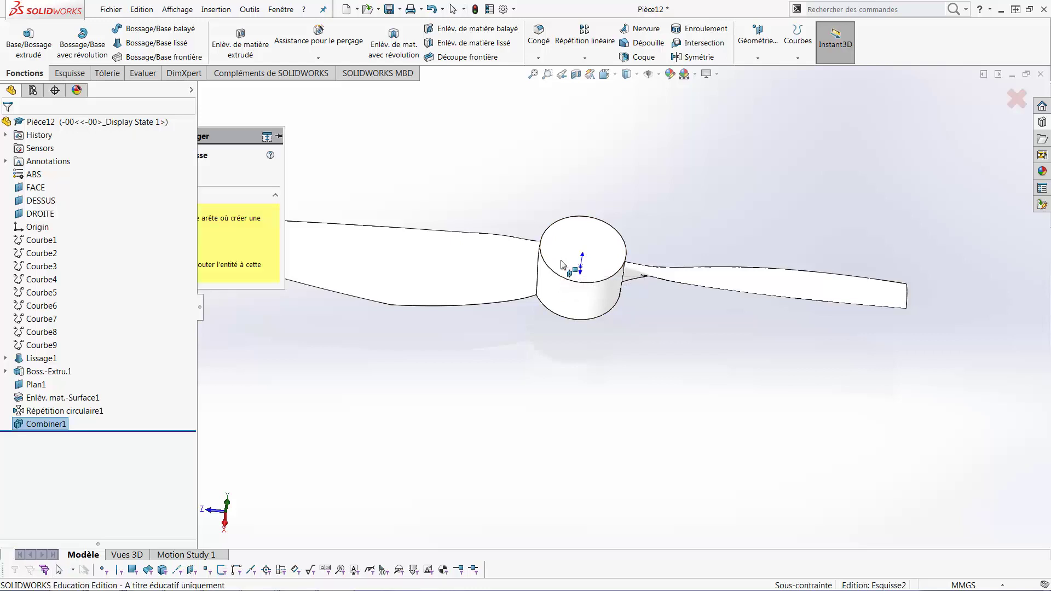
pyautogui.click(561, 265)
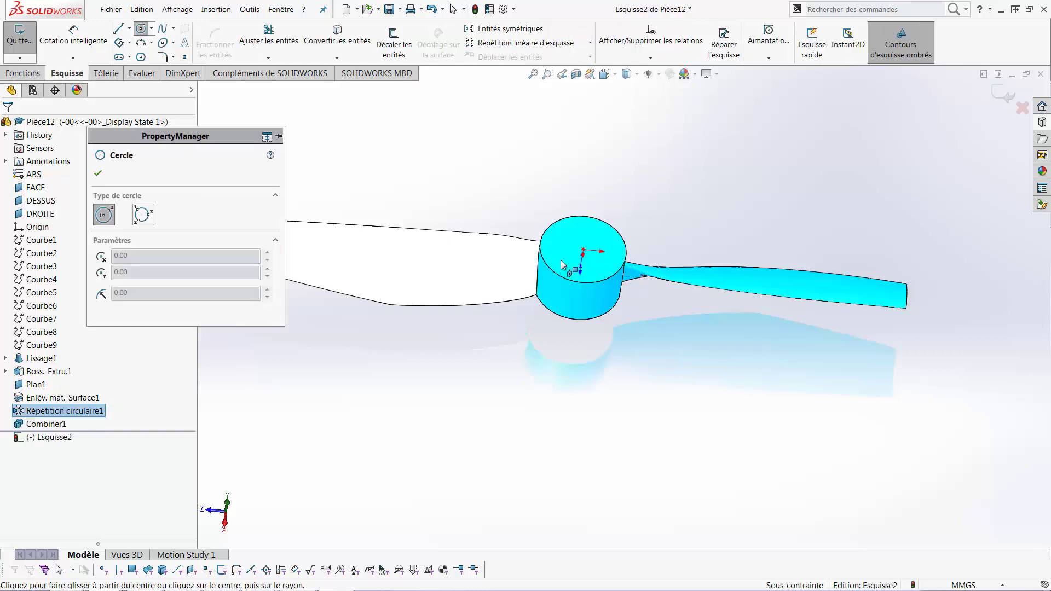
pyautogui.scroll(-6, 619, 315)
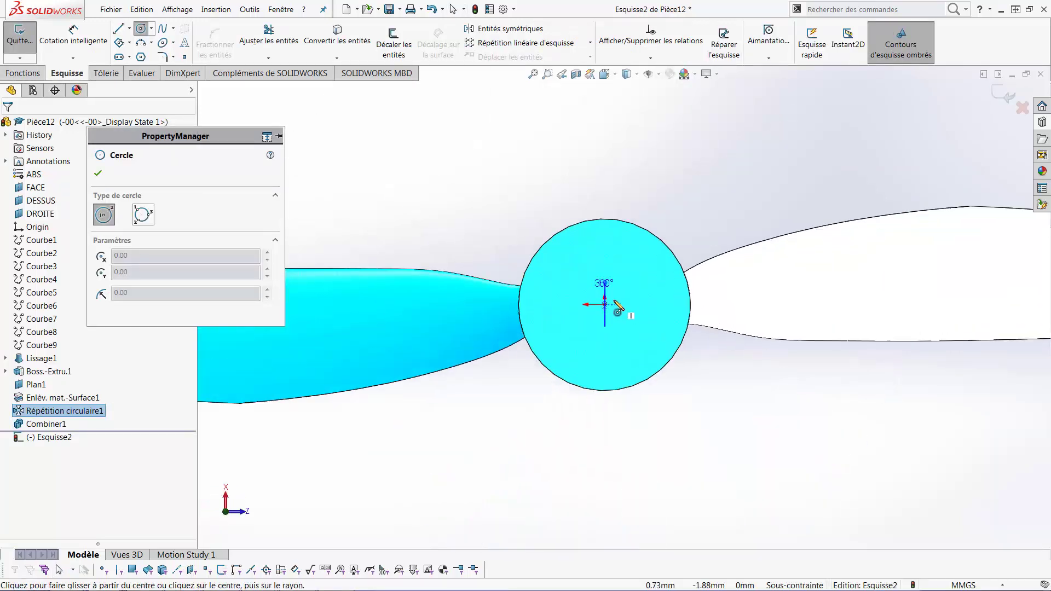
pyautogui.click(594, 315)
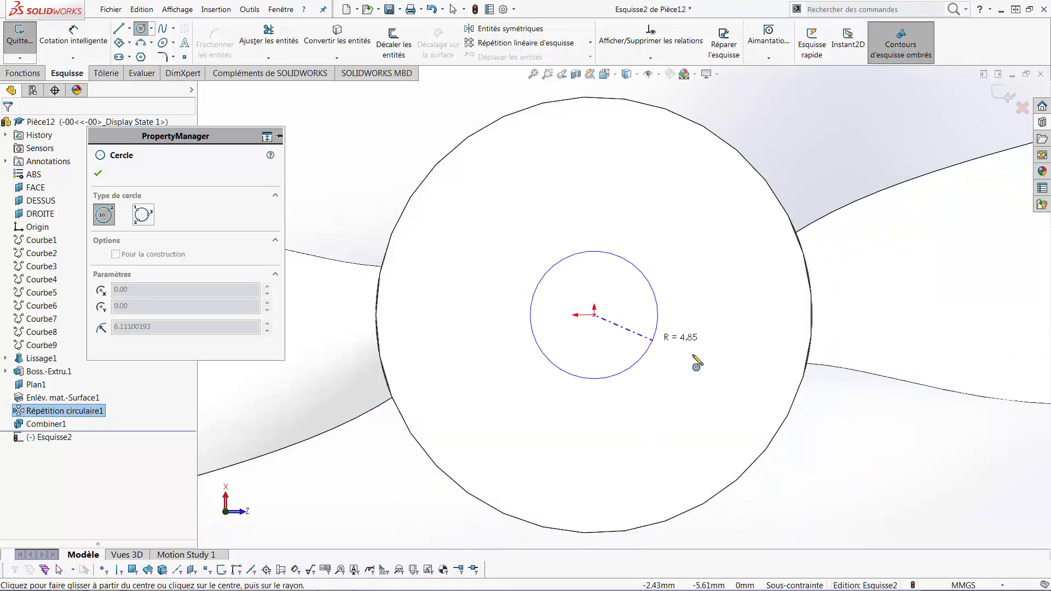
pyautogui.click(682, 153)
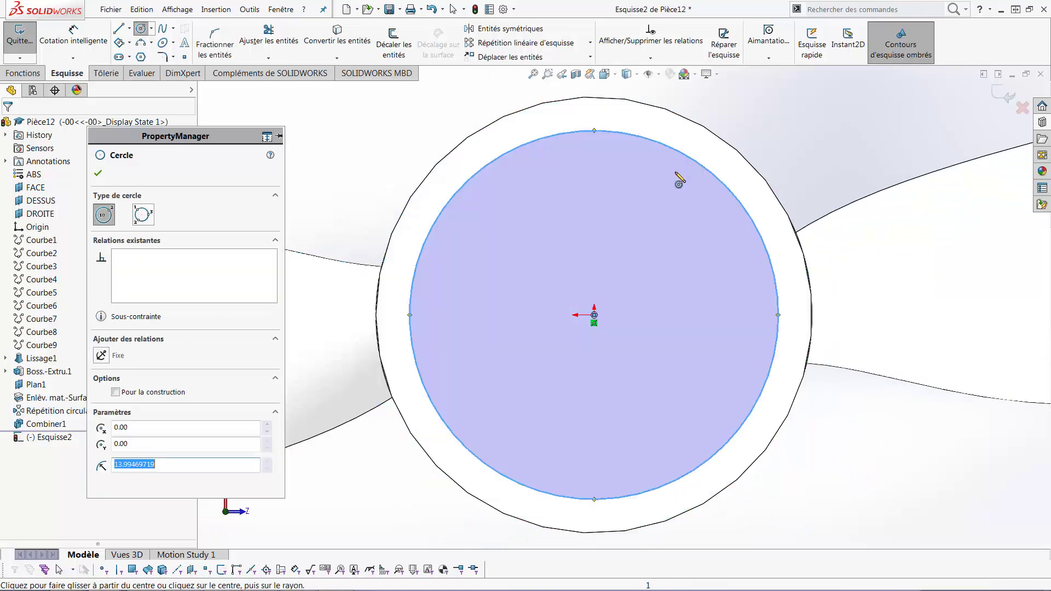
pyautogui.click(595, 316)
pyautogui.click(659, 290)
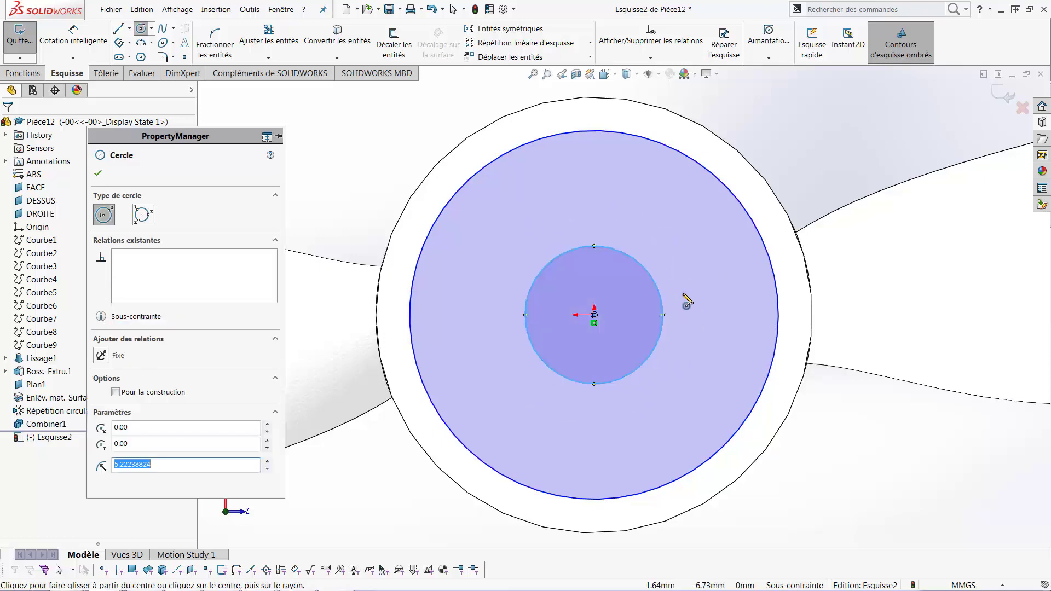
# Dimension the larger circle 3.5 mm inward from the hub's outer edge.
pyautogui.press('s')
pyautogui.click(698, 320)
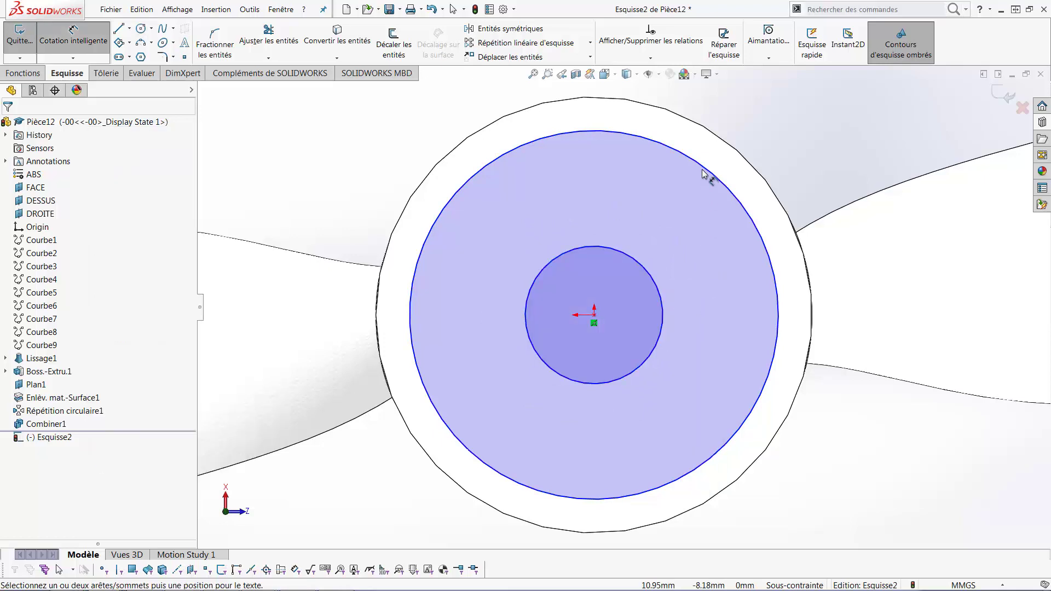
pyautogui.click(704, 174)
pyautogui.press('Escape')
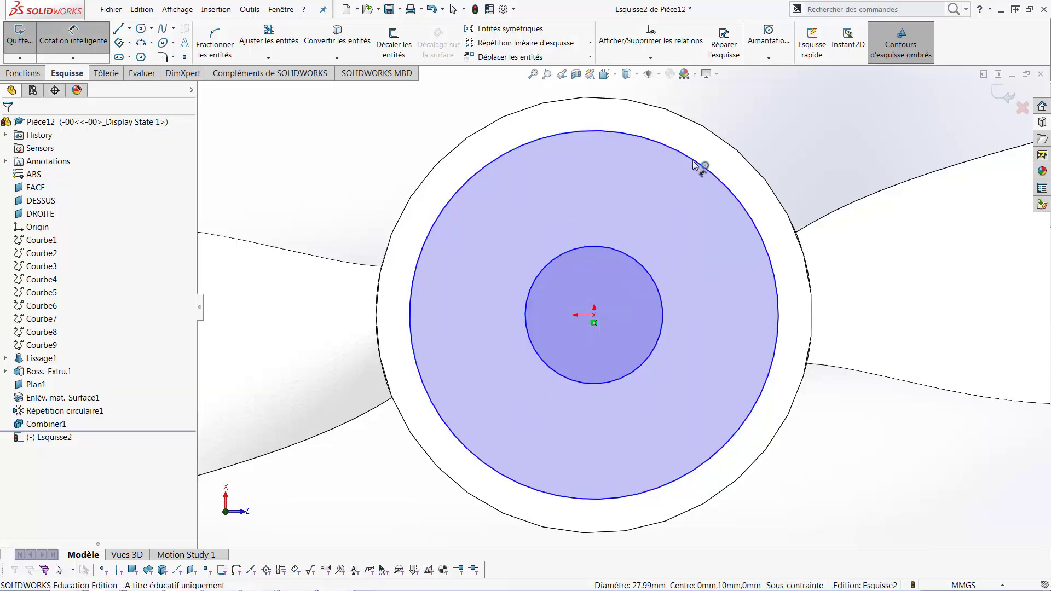
pyautogui.click(688, 157)
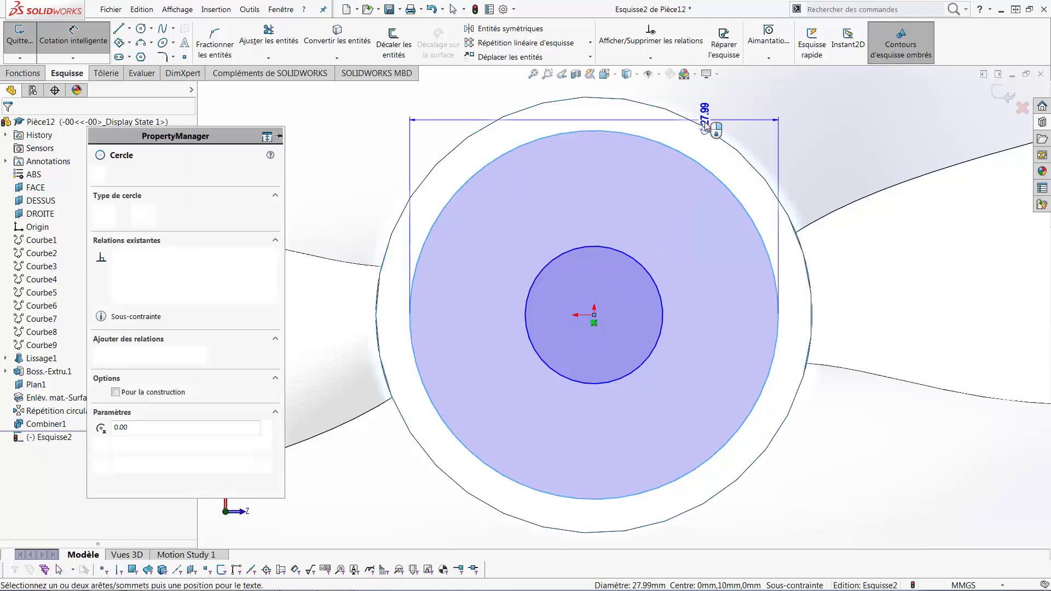
pyautogui.click(775, 114)
pyautogui.write('3.5')
pyautogui.press('Return')
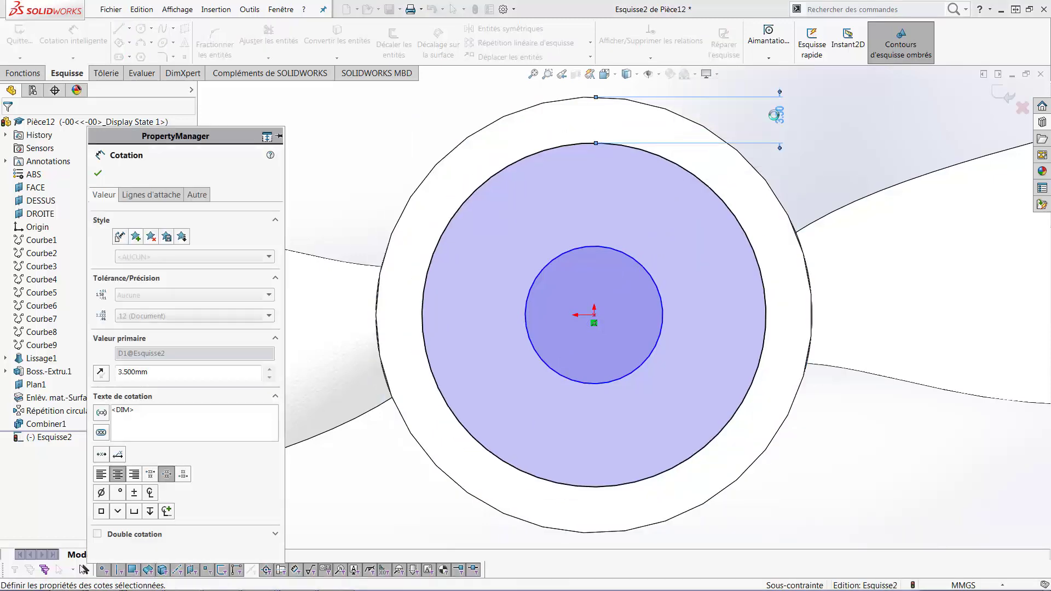
# Dimension the inner circle's diameter as 10 mm.
pyautogui.click(666, 351)
pyautogui.click(844, 496)
pyautogui.write('10')
pyautogui.press('Return')
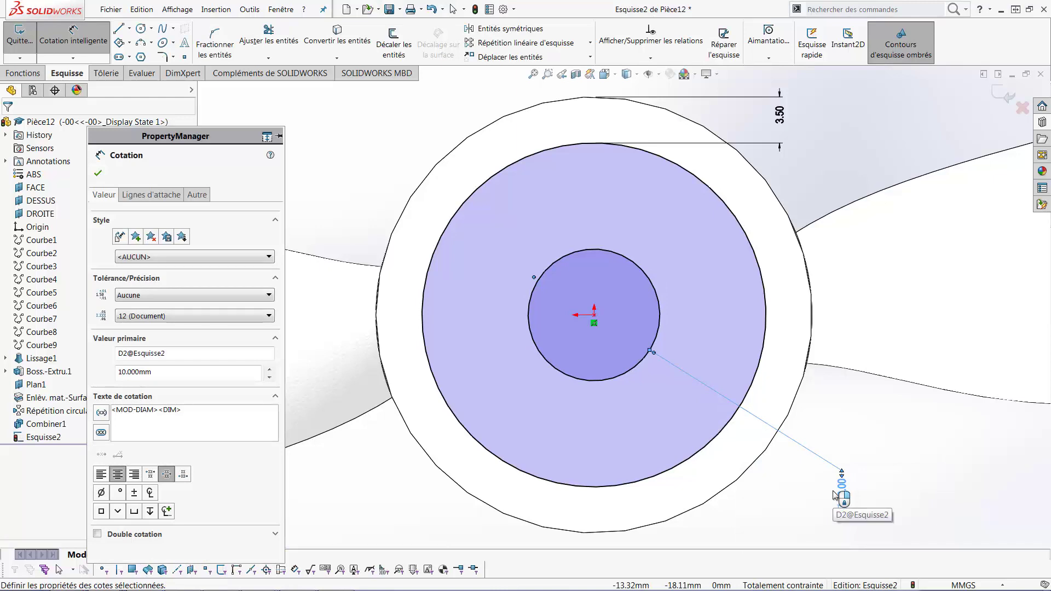
pyautogui.click(782, 493)
pyautogui.press('Escape')
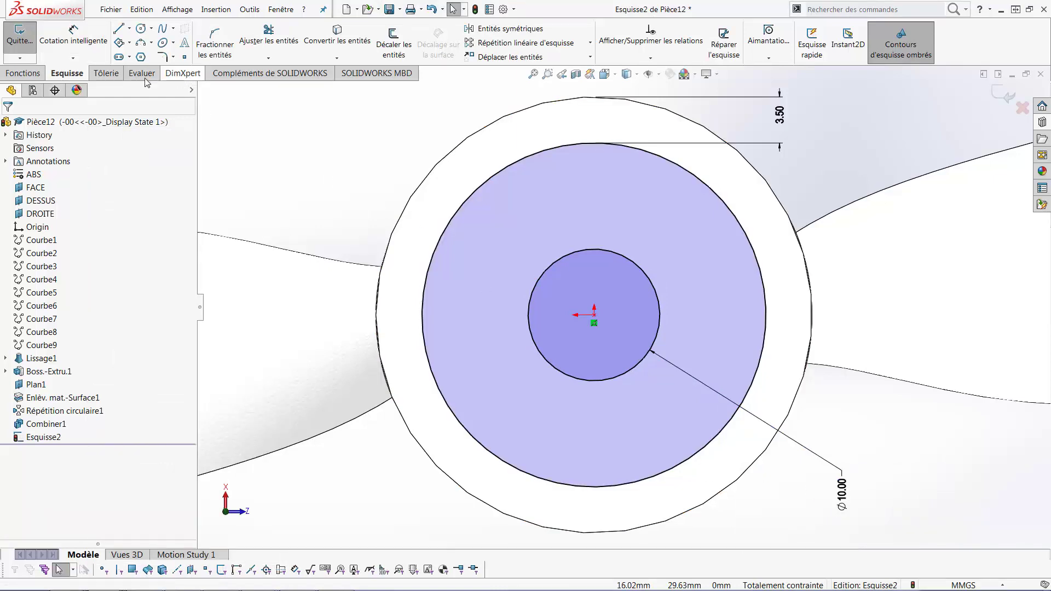
# Cut the area between the two circles through all (A travers tout) and keep all resulting bodies.
pyautogui.click(23, 73)
pyautogui.click(240, 44)
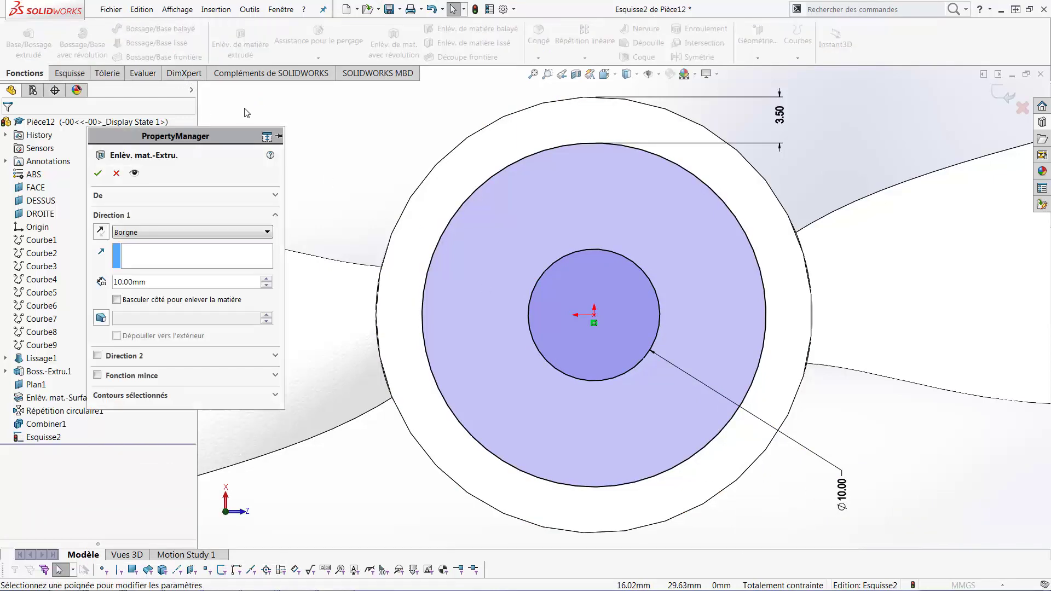
pyautogui.click(160, 232)
pyautogui.click(154, 242)
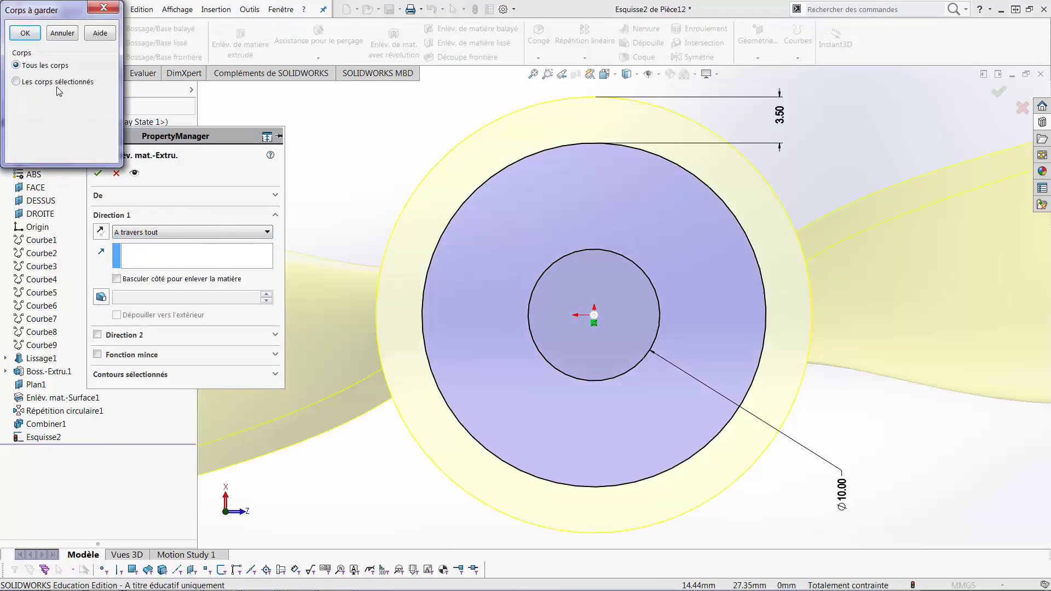
pyautogui.click(25, 33)
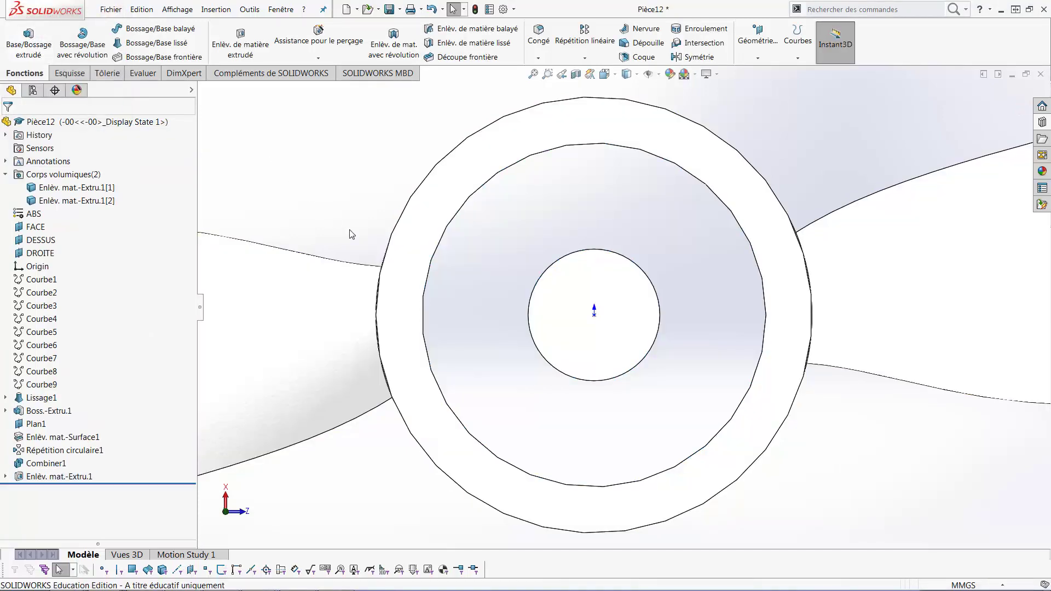
# Sketch a cross on the hub ring's upper face from one vertical and one horizontal line joining opposite quadrant points of its inner edge.
pyautogui.moveTo(352, 235); pyautogui.dragTo(605, 305, button='middle')
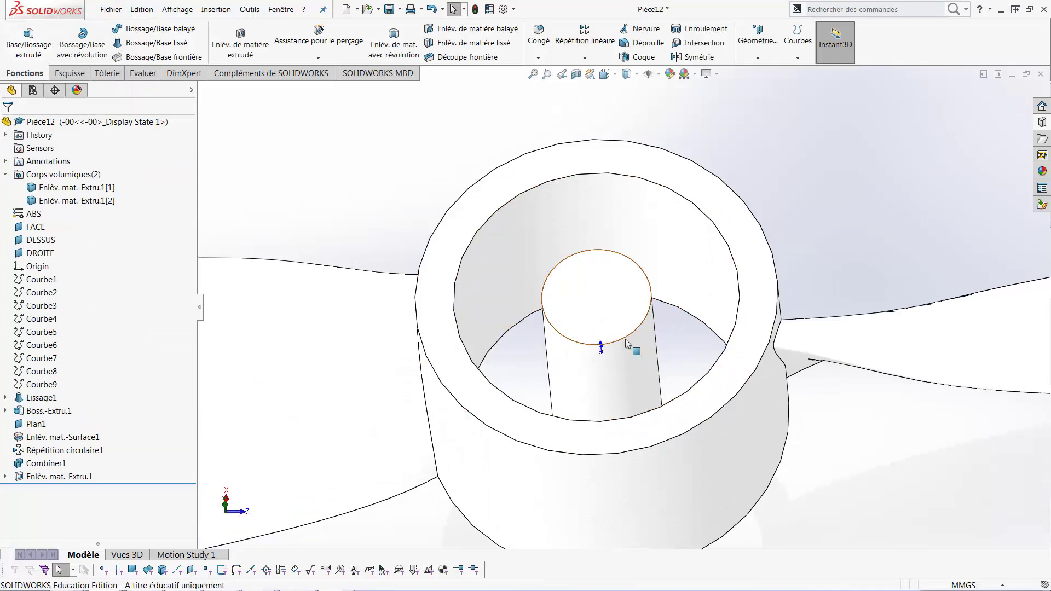
pyautogui.scroll(3, 613, 330)
pyautogui.moveTo(614, 356); pyautogui.dragTo(608, 401, button='middle')
pyautogui.click(604, 403)
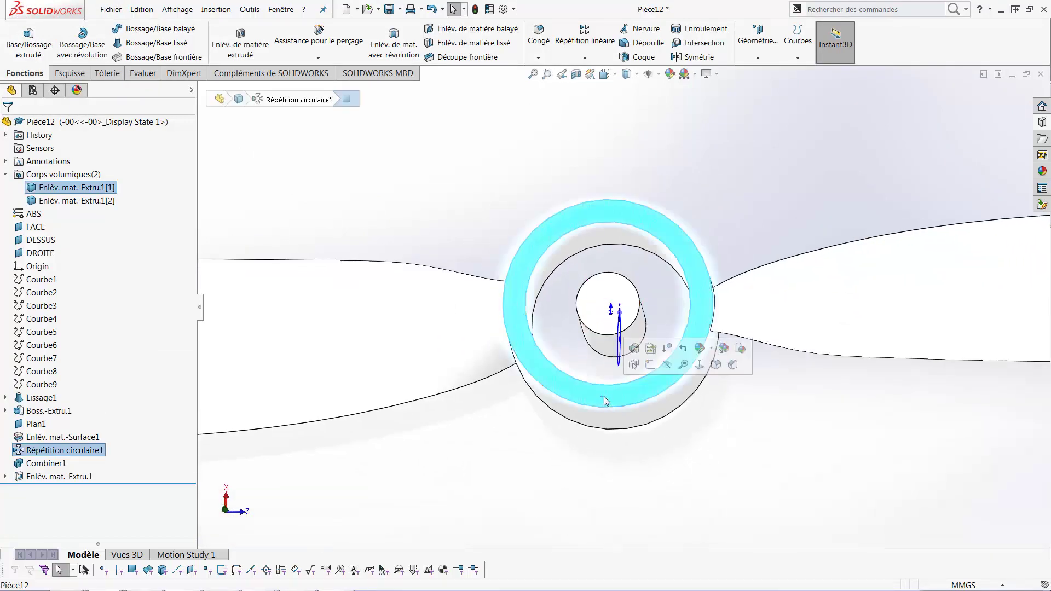
pyautogui.press('l')
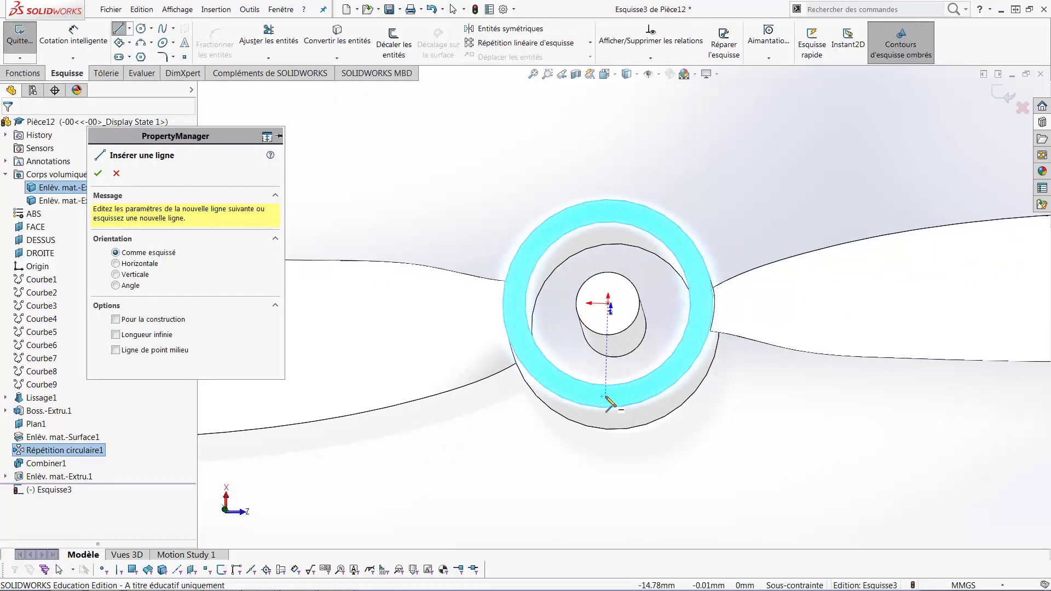
pyautogui.hotkey('ctrl', '8')
pyautogui.scroll(-6, 635, 257)
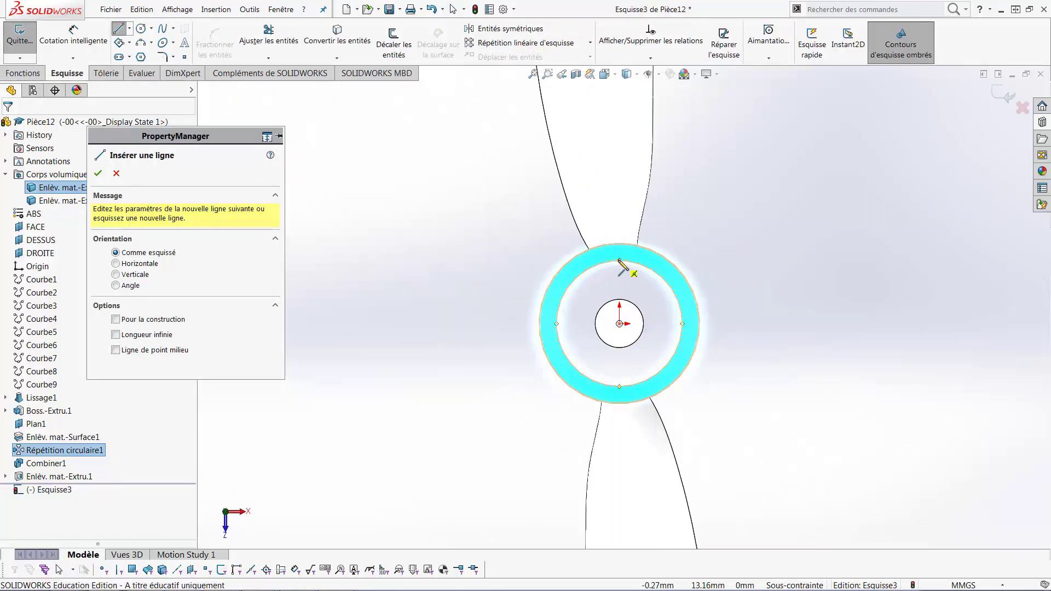
pyautogui.click(619, 260)
pyautogui.click(619, 386)
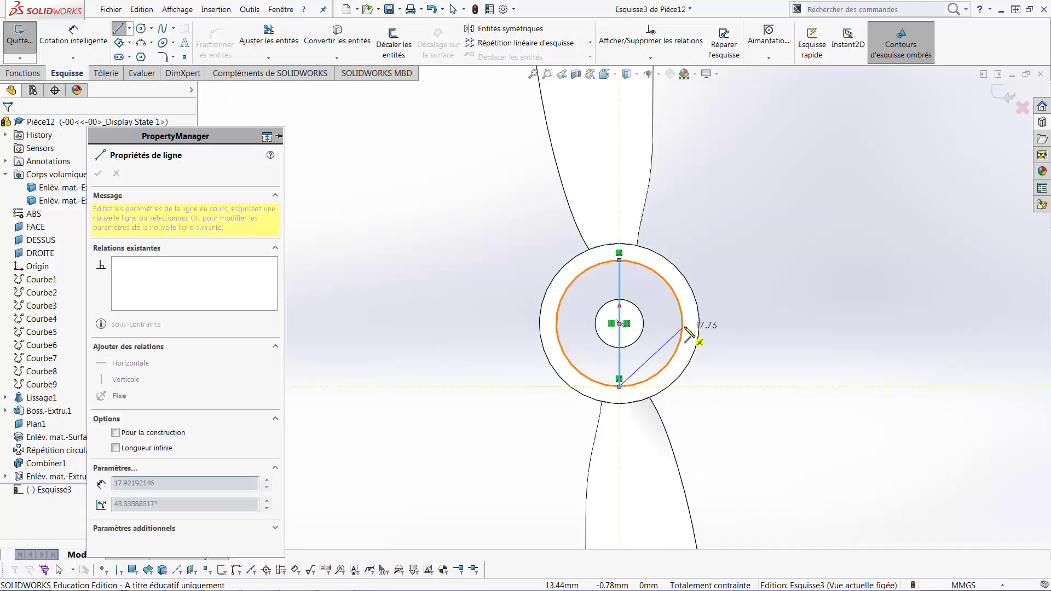
pyautogui.press('Escape')
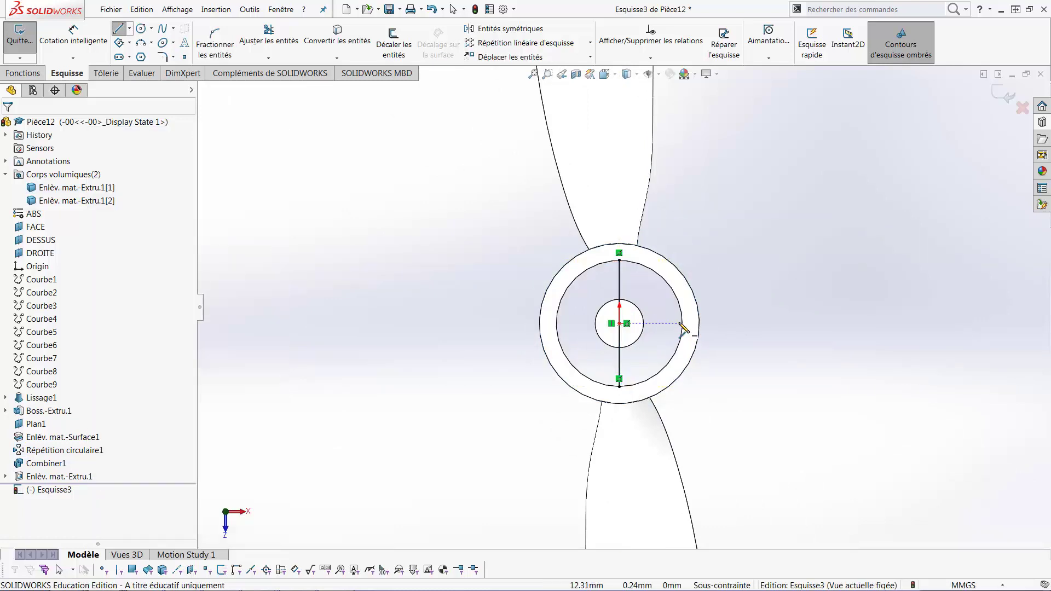
pyautogui.click(682, 324)
pyautogui.click(556, 323)
pyautogui.press('Escape')
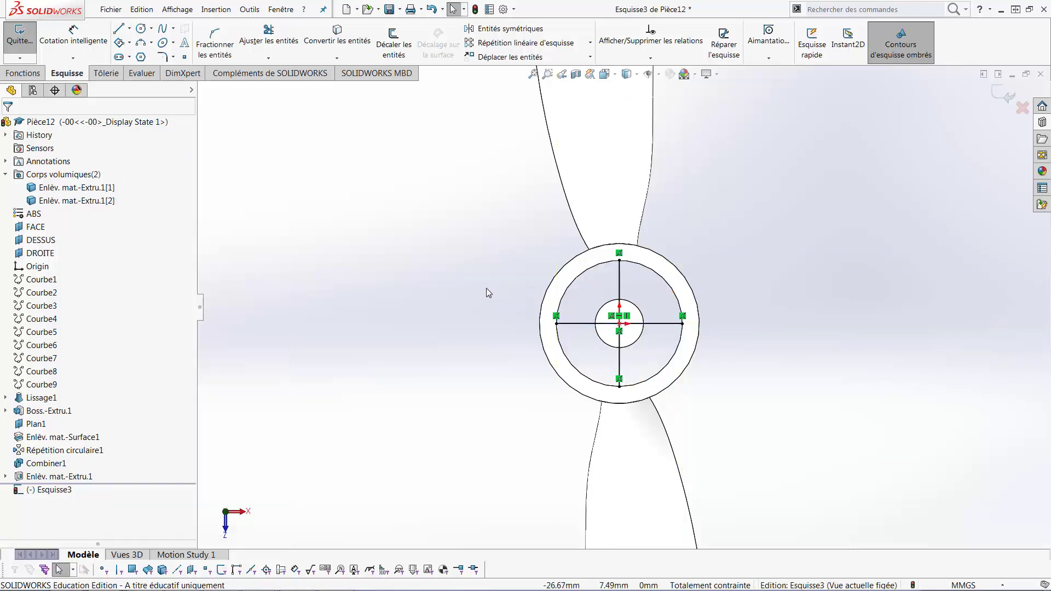
# Set up a thin boss extrusion of the cross sketch with a mid-plane (Plan milieu) thickness of 3.5 mm.
pyautogui.click(24, 73)
pyautogui.click(36, 54)
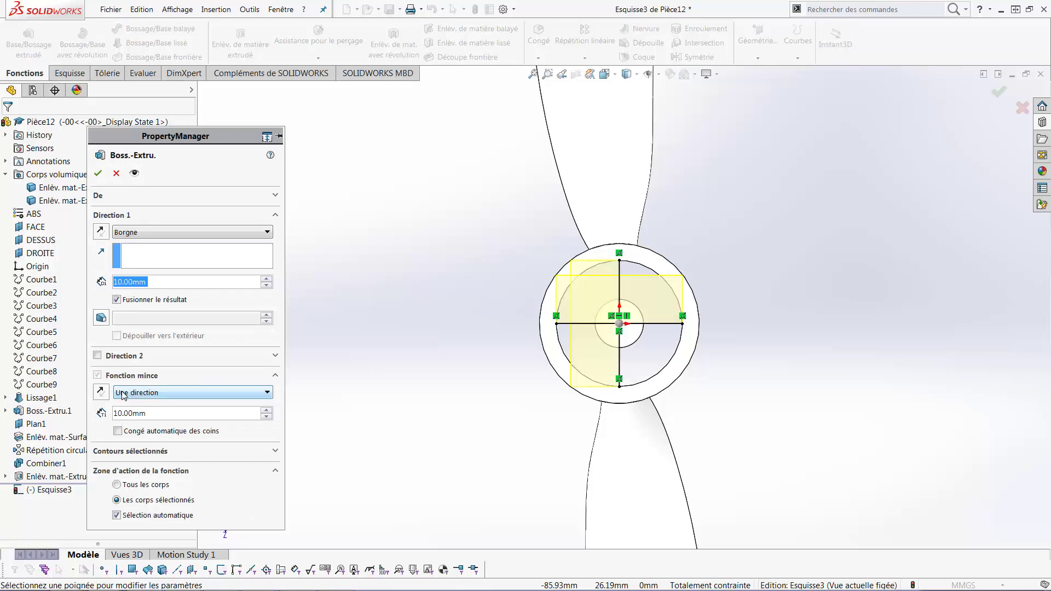
pyautogui.click(214, 401)
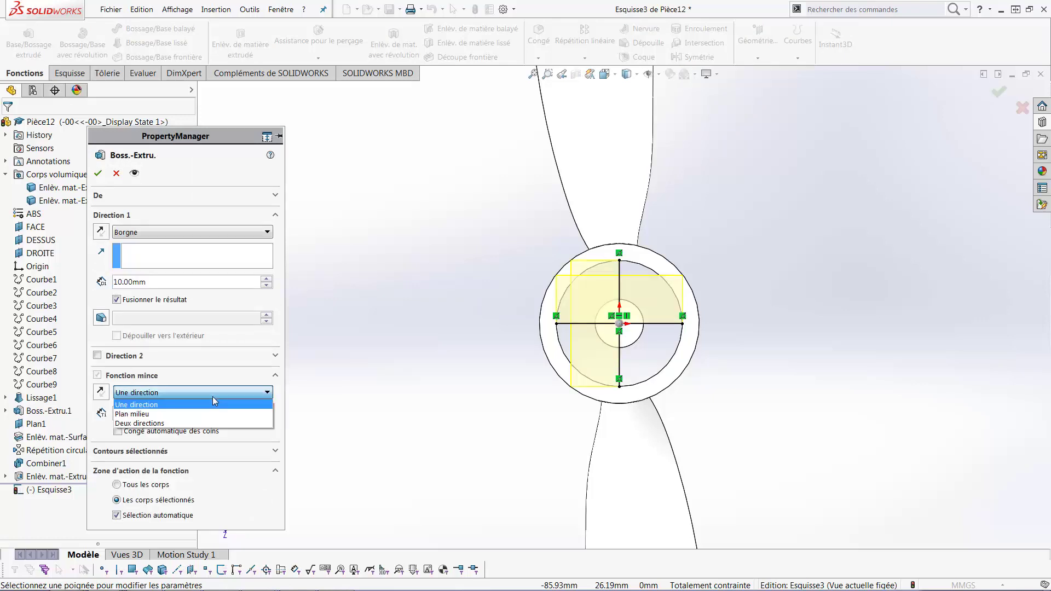
pyautogui.click(204, 414)
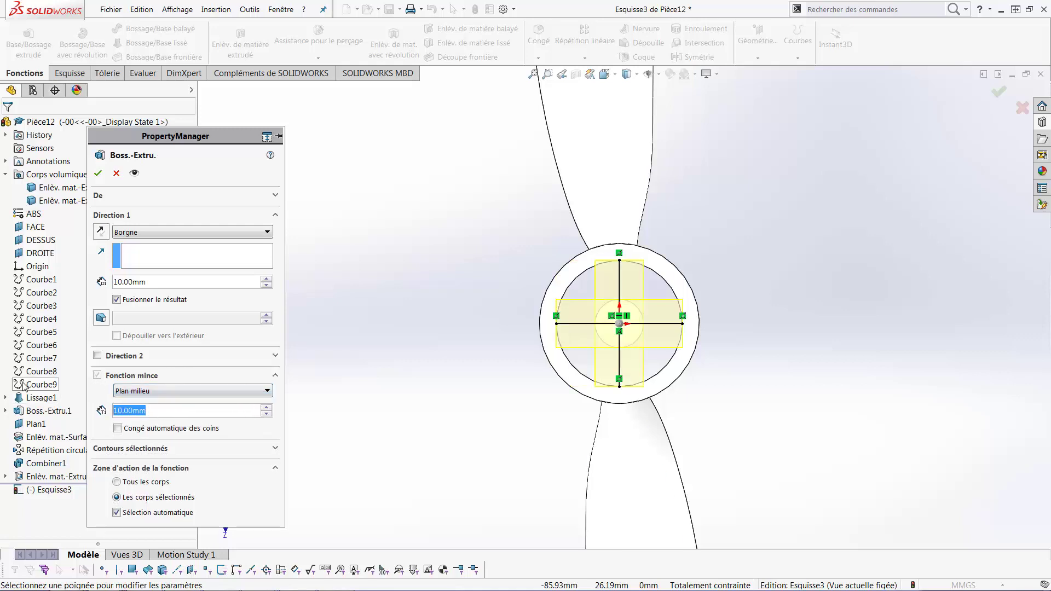
pyautogui.write('3.5')
pyautogui.press('Return')
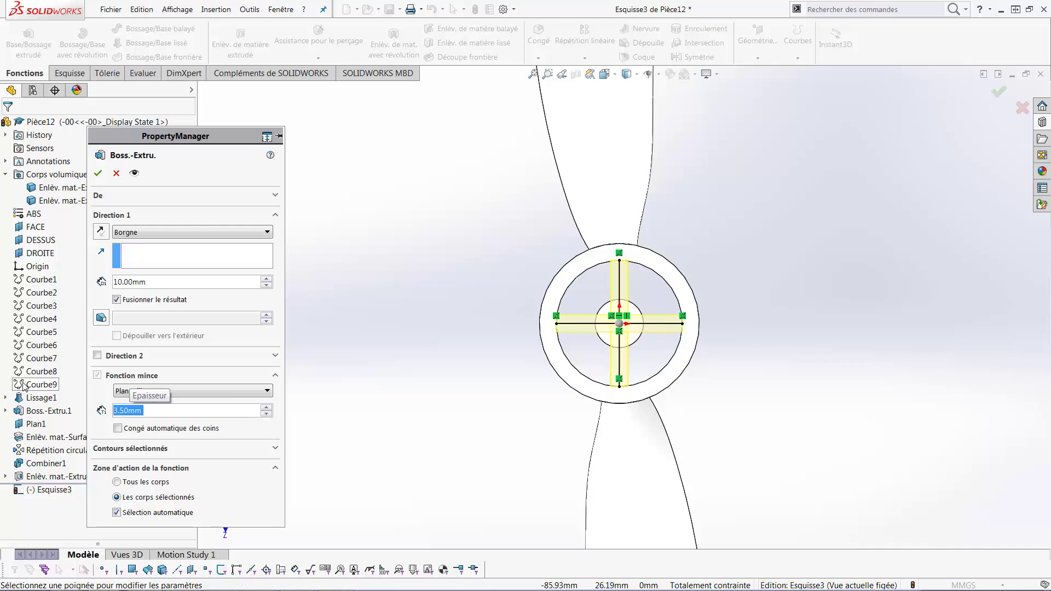
# Reverse the thin extrusion into the hub and end it up to the hub's opposite end face (Jusqu'à la surface).
pyautogui.hotkey('ctrl', '7')
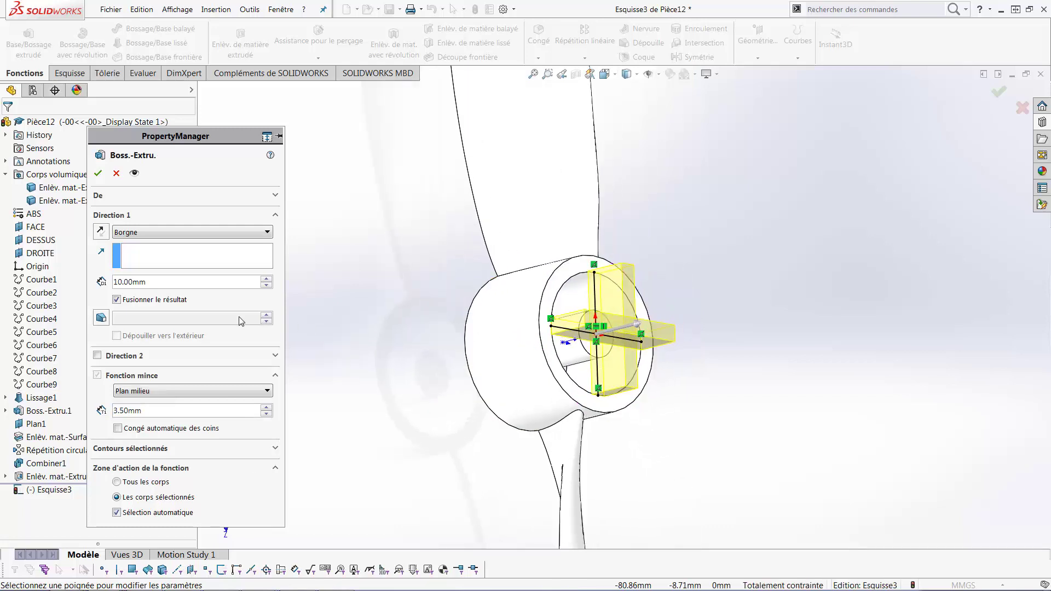
pyautogui.click(105, 237)
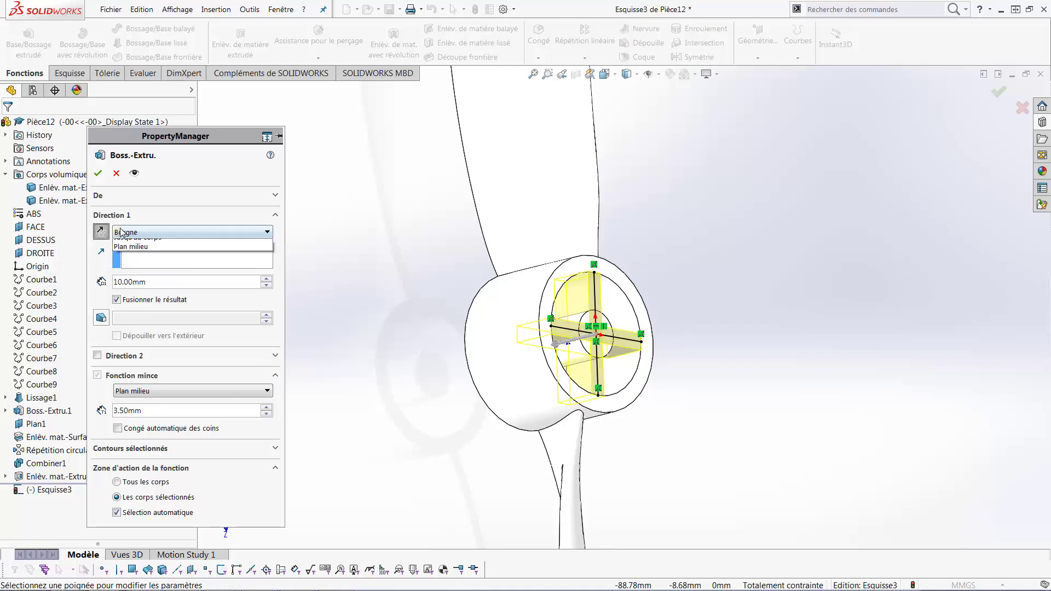
pyautogui.click(121, 232)
pyautogui.click(143, 266)
pyautogui.moveTo(416, 383); pyautogui.dragTo(509, 376, button='middle')
pyautogui.click(512, 375)
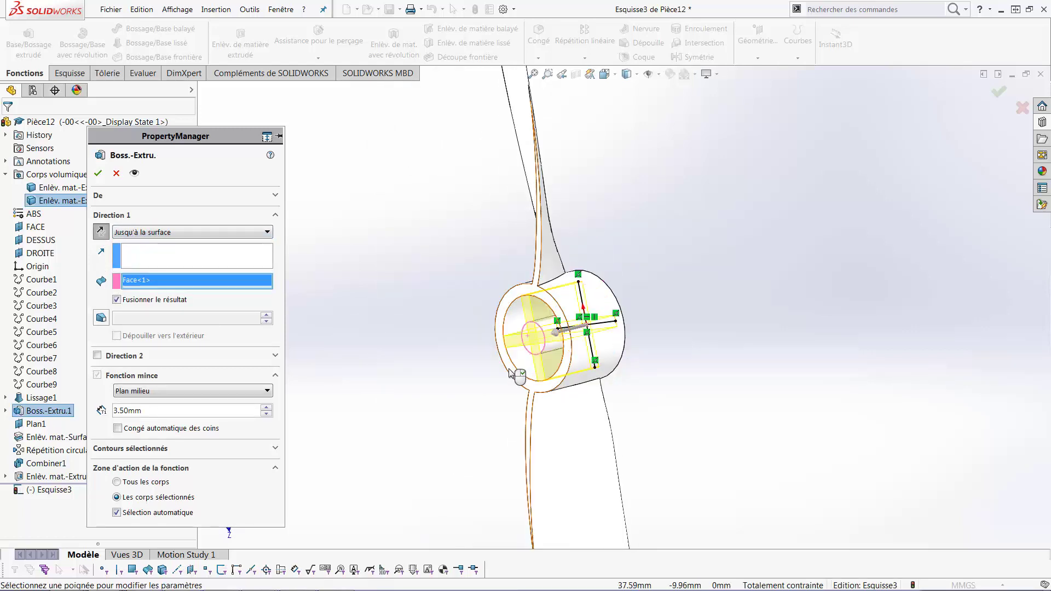
pyautogui.click(98, 173)
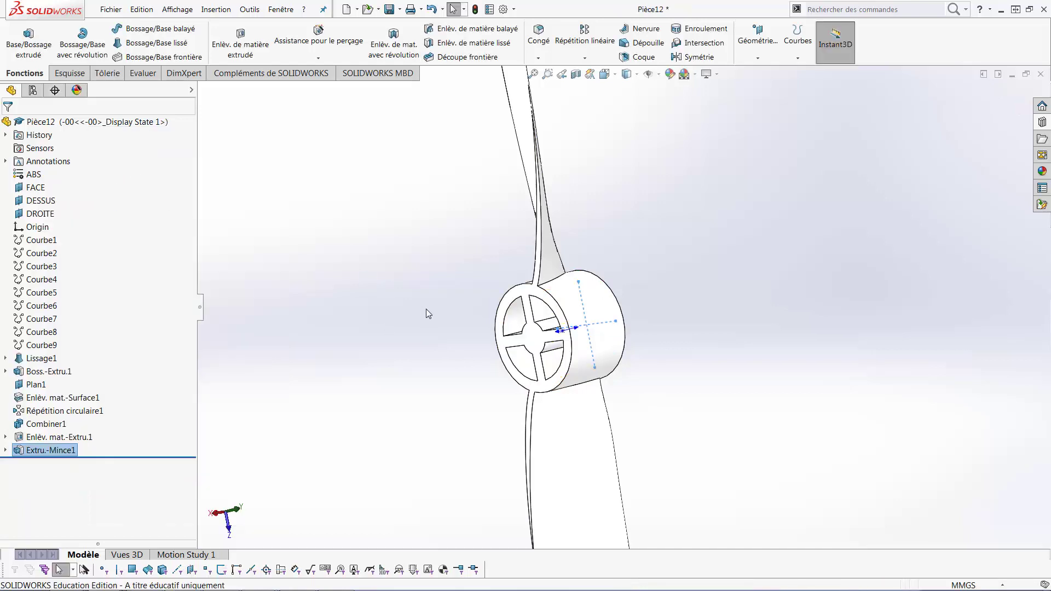
# Sketch a circle of about 5 mm radius on the hub's ribbed end face, centred on the origin.
pyautogui.click(426, 310)
pyautogui.hotkey('ctrl', '5')
pyautogui.moveTo(452, 356); pyautogui.dragTo(516, 430, button='middle')
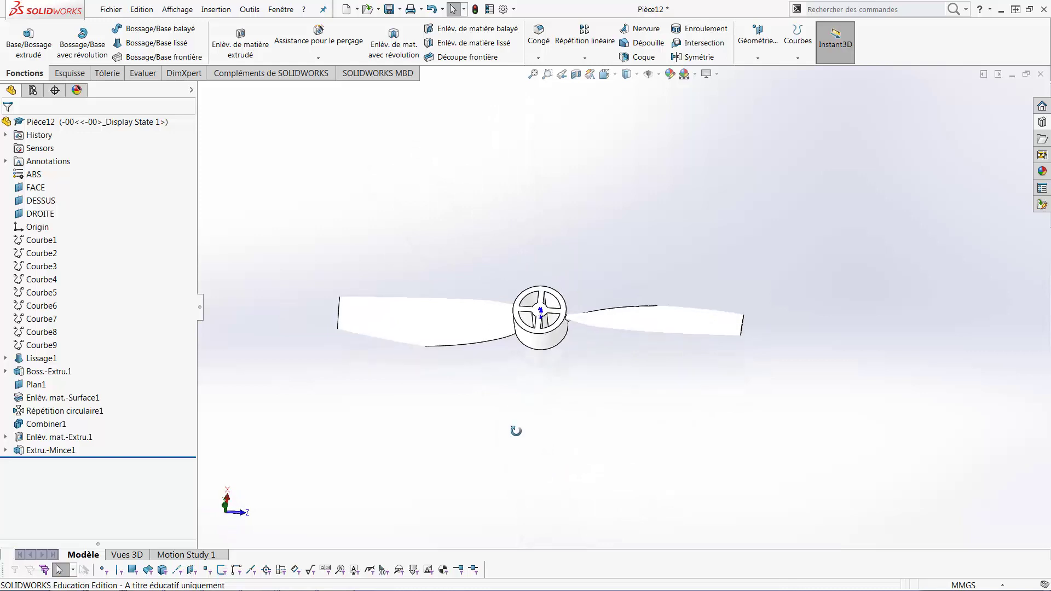
pyautogui.scroll(-8, 561, 323)
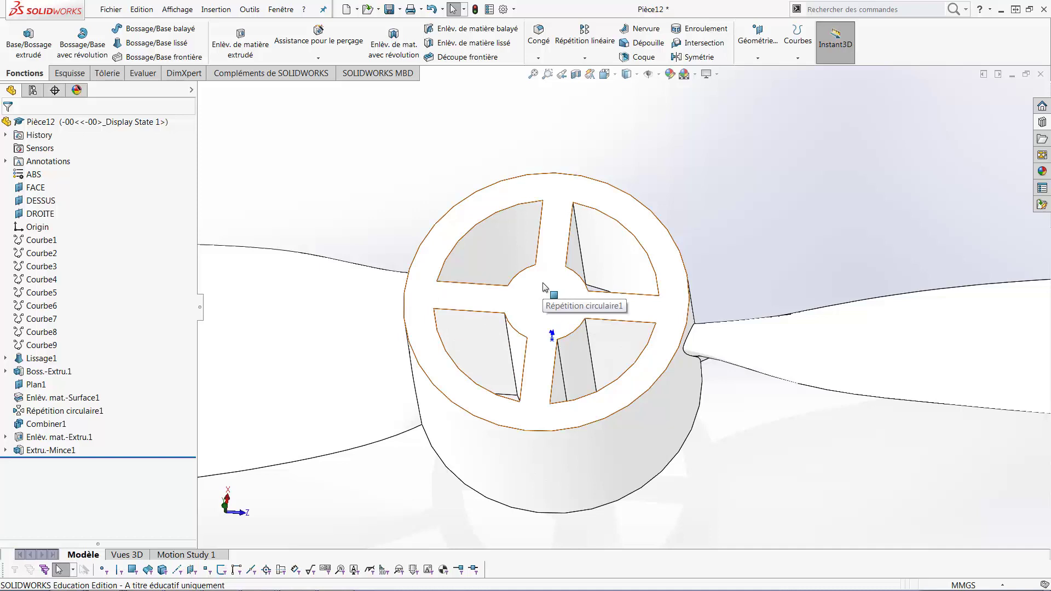
pyautogui.click(544, 285)
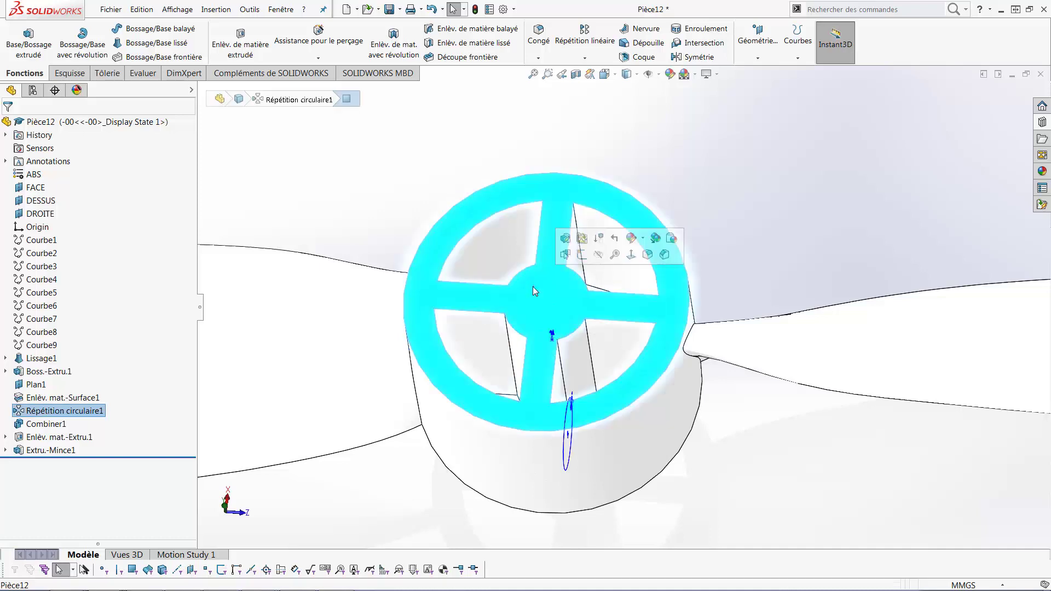
pyautogui.click(582, 255)
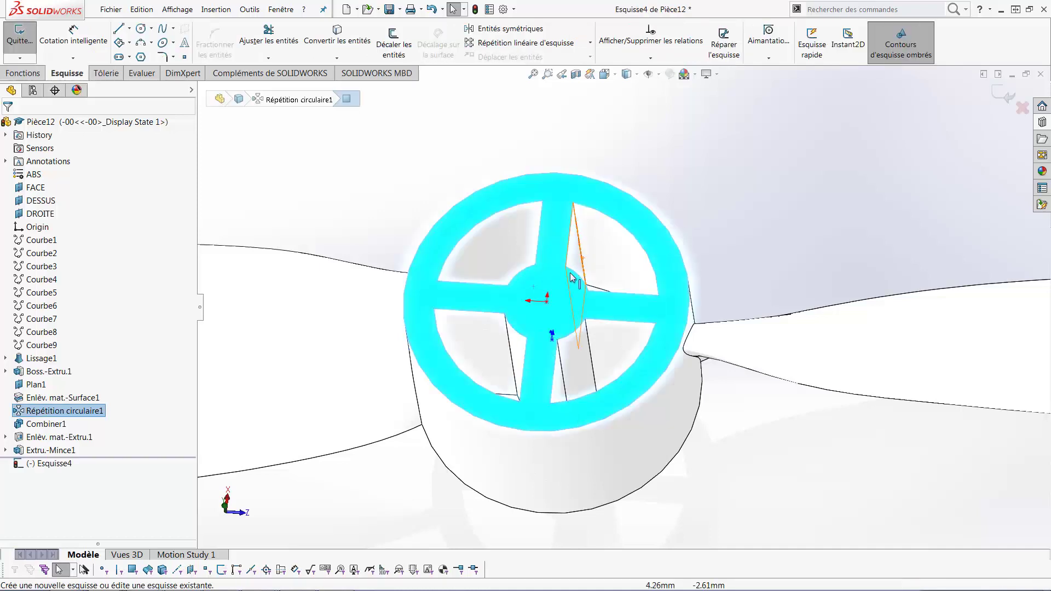
pyautogui.press('c')
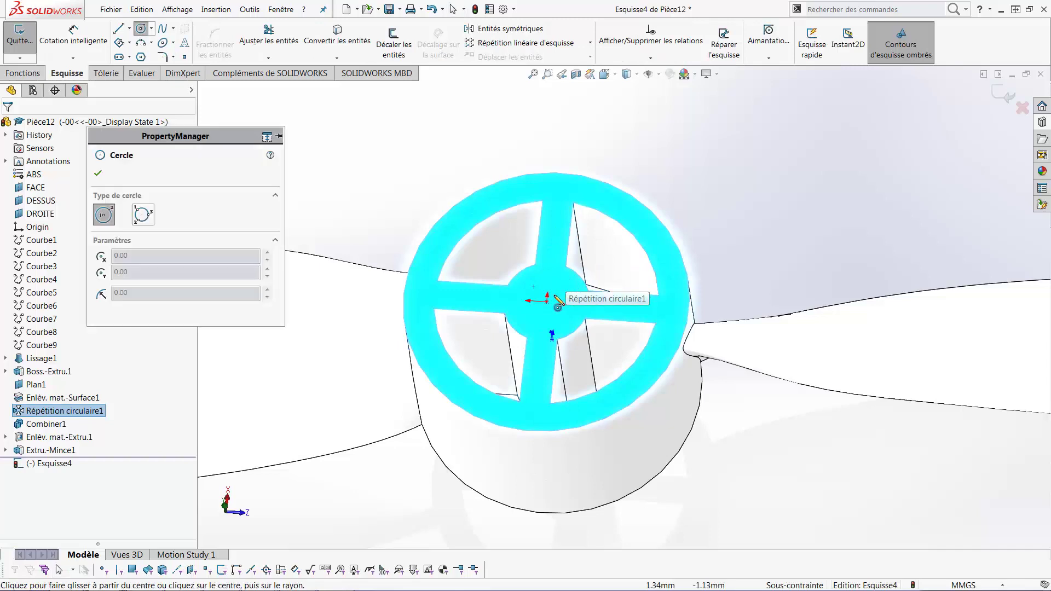
pyautogui.click(546, 301)
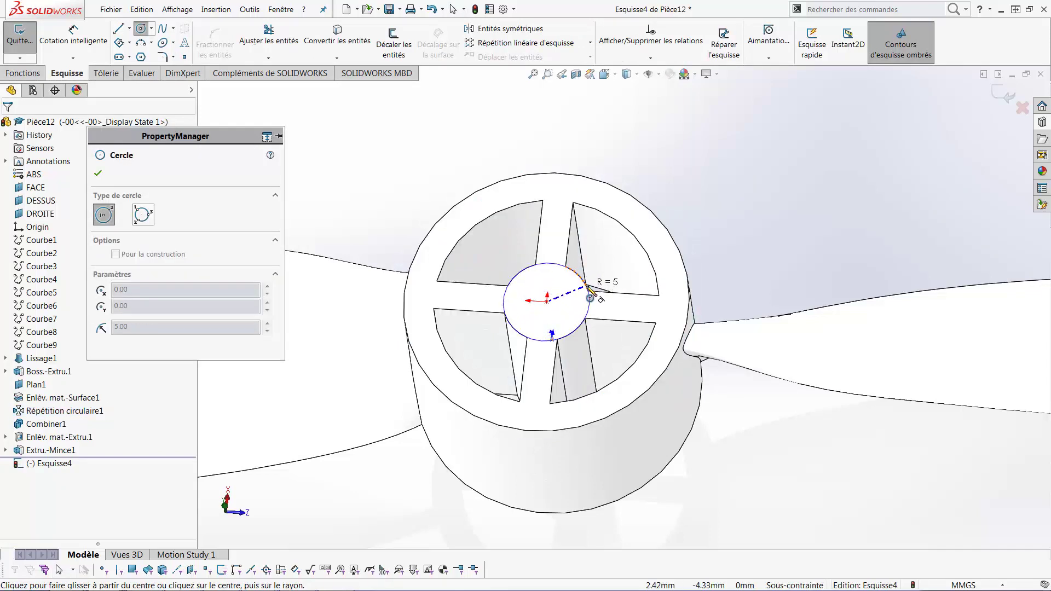
pyautogui.click(590, 297)
pyautogui.press('Escape')
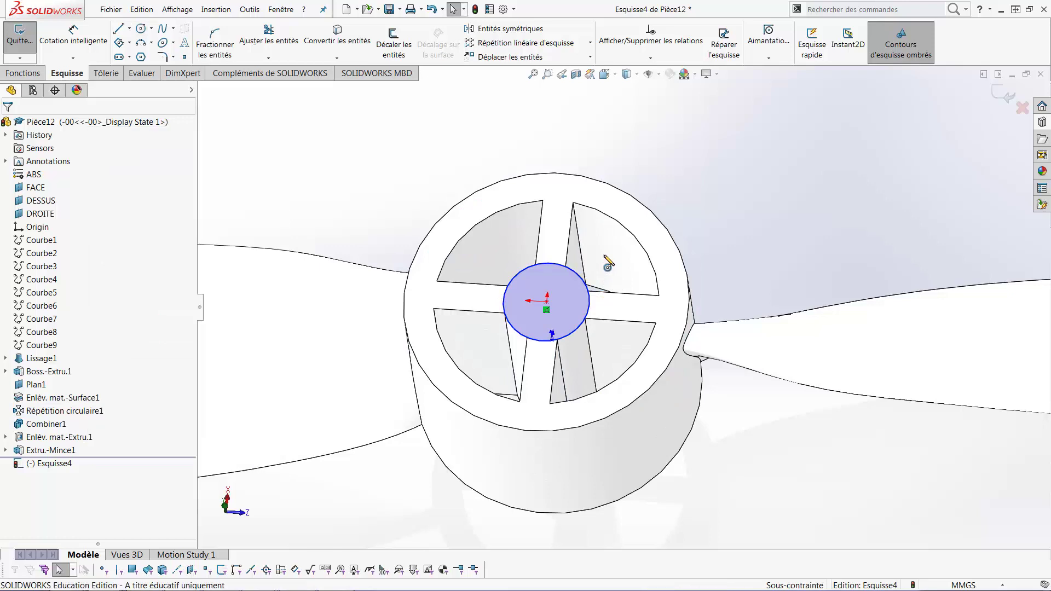
# Shrink the circle slightly and make it tangent to the circular edge of the hub's central core.
pyautogui.scroll(-4, 564, 334)
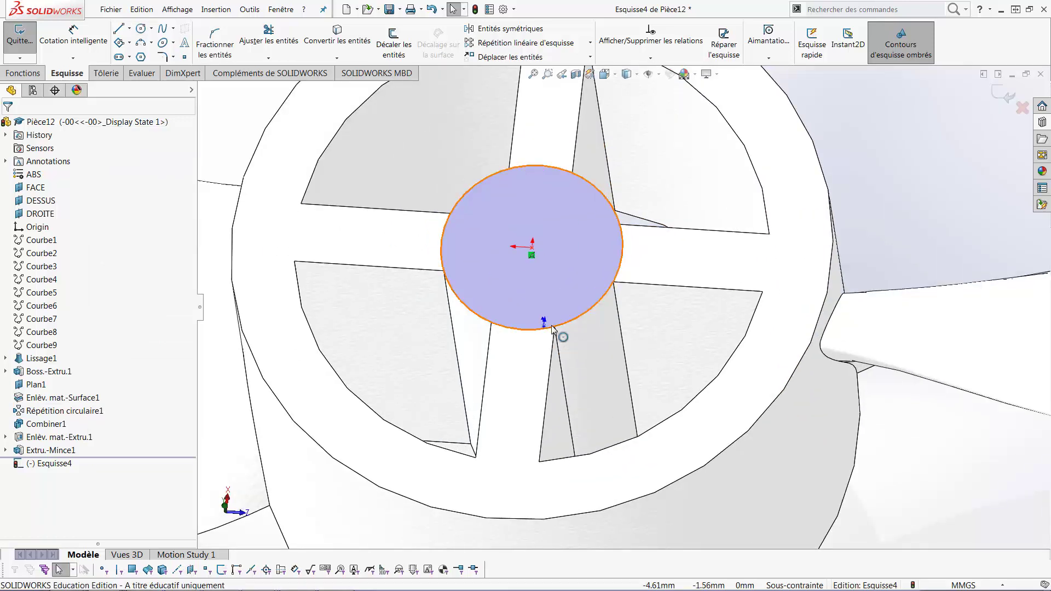
pyautogui.click(552, 327)
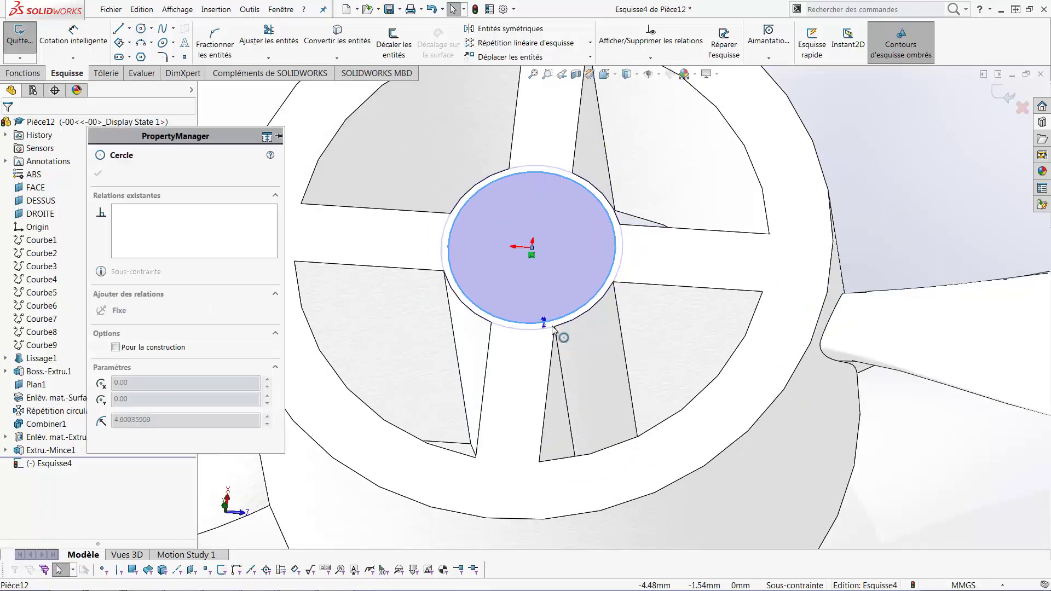
pyautogui.moveTo(561, 323); pyautogui.dragTo(563, 324)
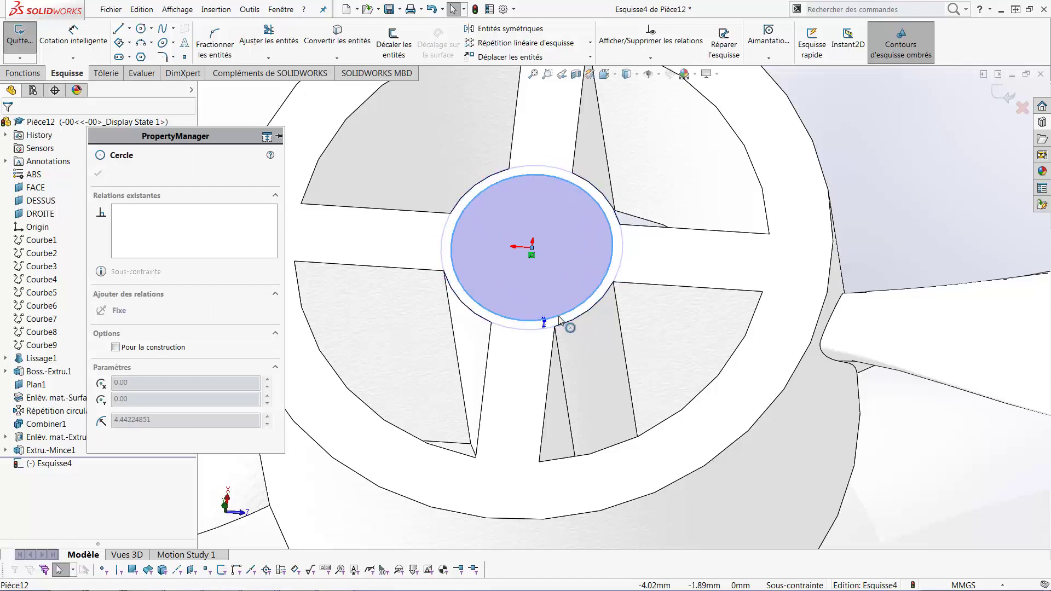
pyautogui.press('Escape')
pyautogui.keyDown('ctrl'); pyautogui.click(563, 326); pyautogui.keyUp('ctrl')
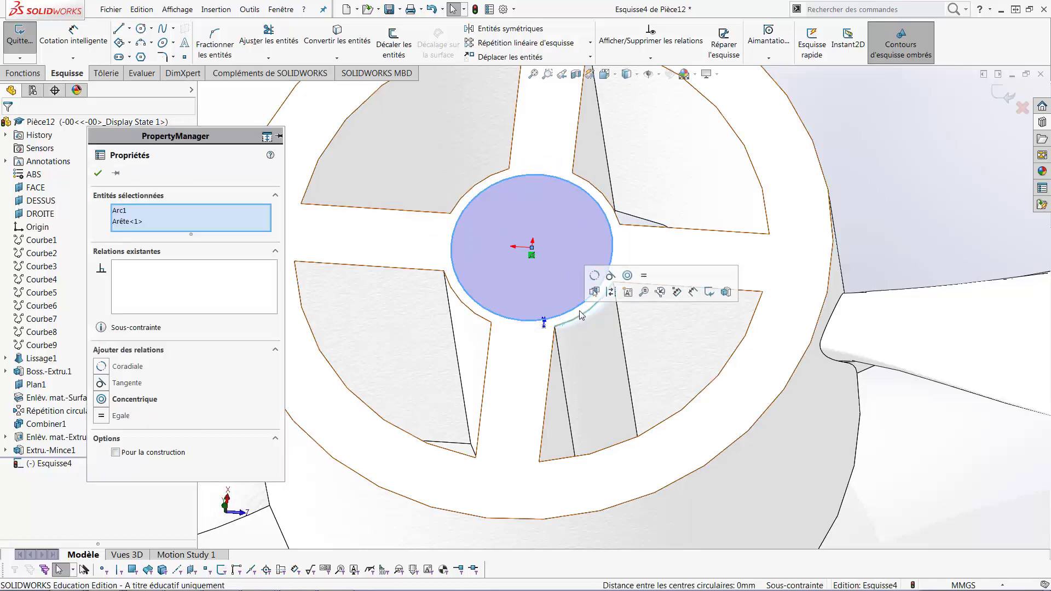
pyautogui.click(611, 276)
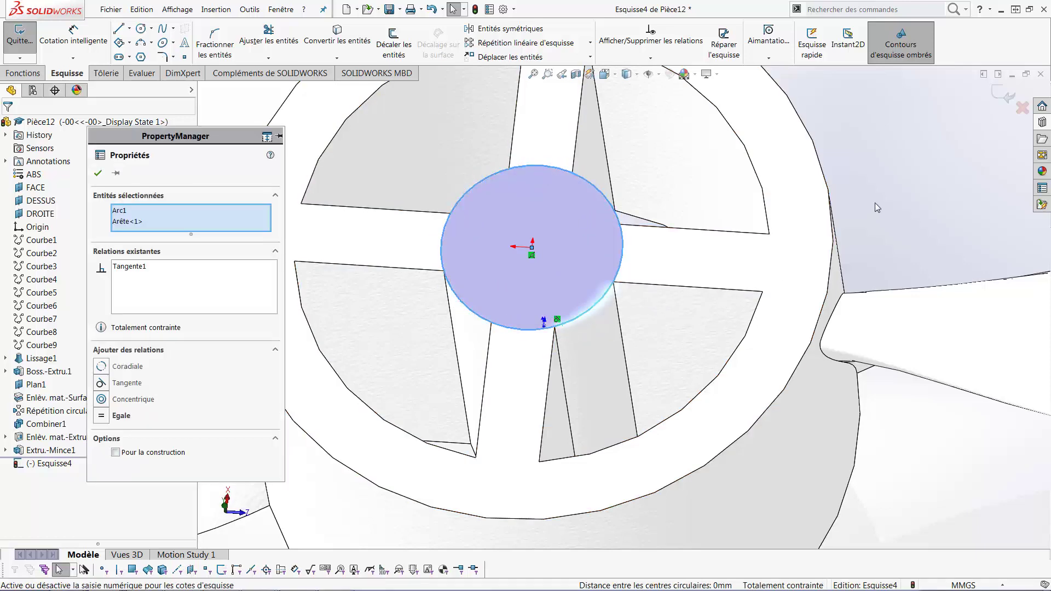
pyautogui.press('Escape')
# Extrude the central circle 3.5 mm outward from the hub face, merged with the propeller body.
pyautogui.scroll(4, 629, 285)
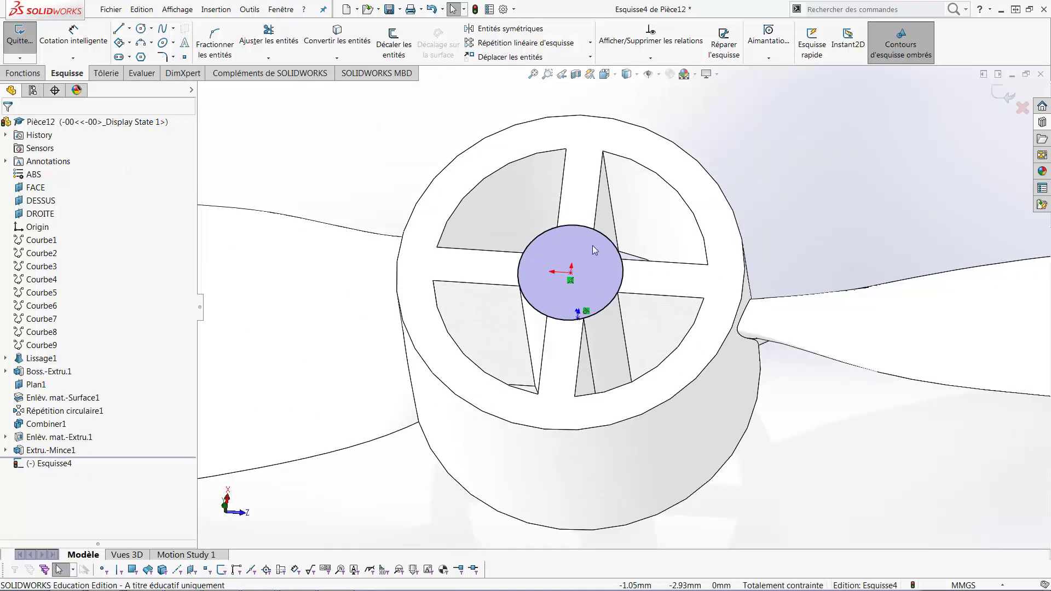
pyautogui.click(23, 73)
pyautogui.click(28, 39)
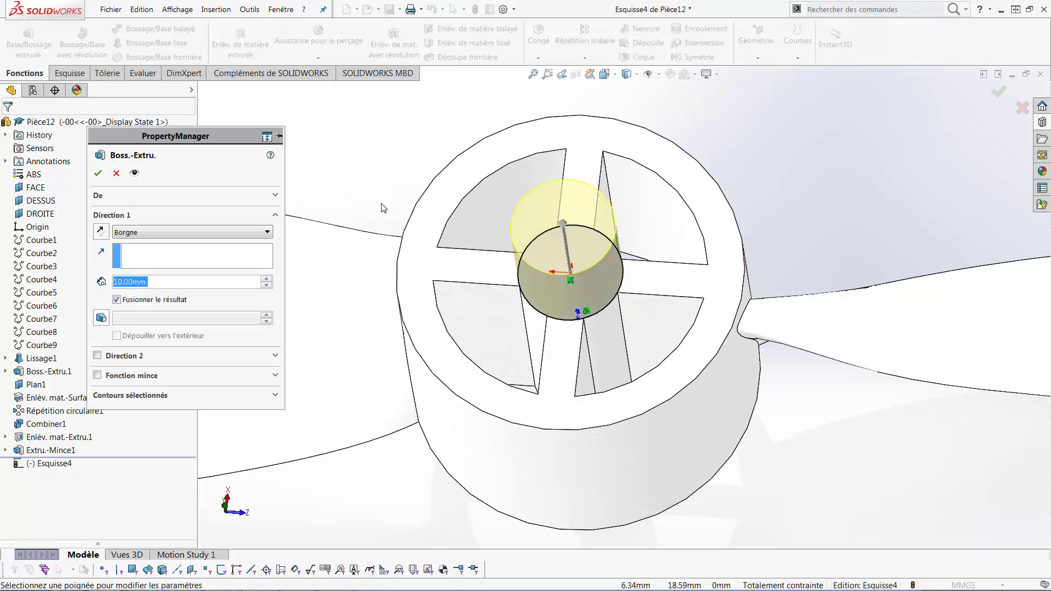
pyautogui.write('3.')
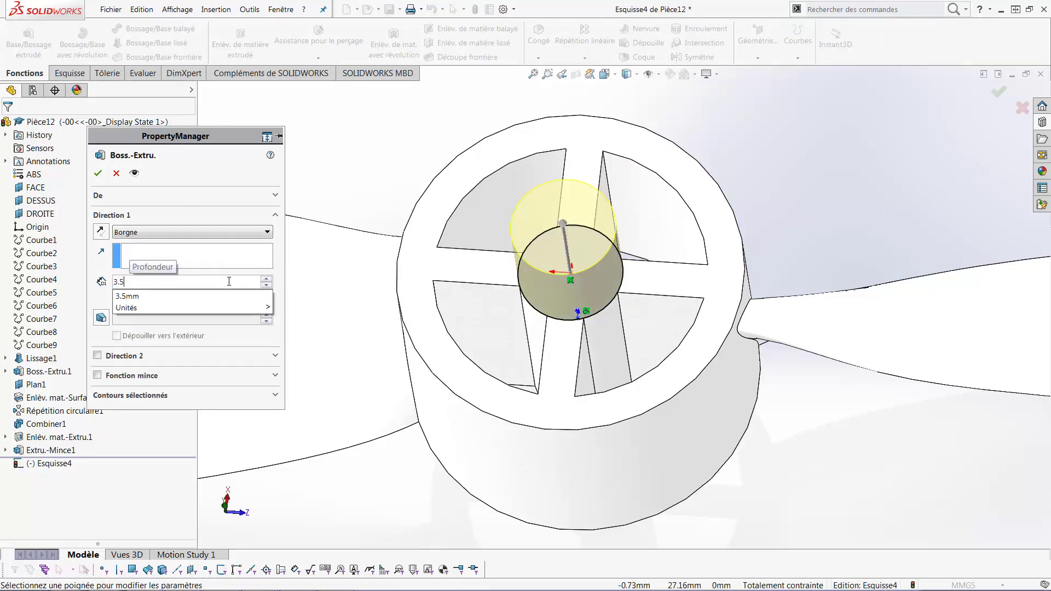
pyautogui.write('5')
pyautogui.press('Return')
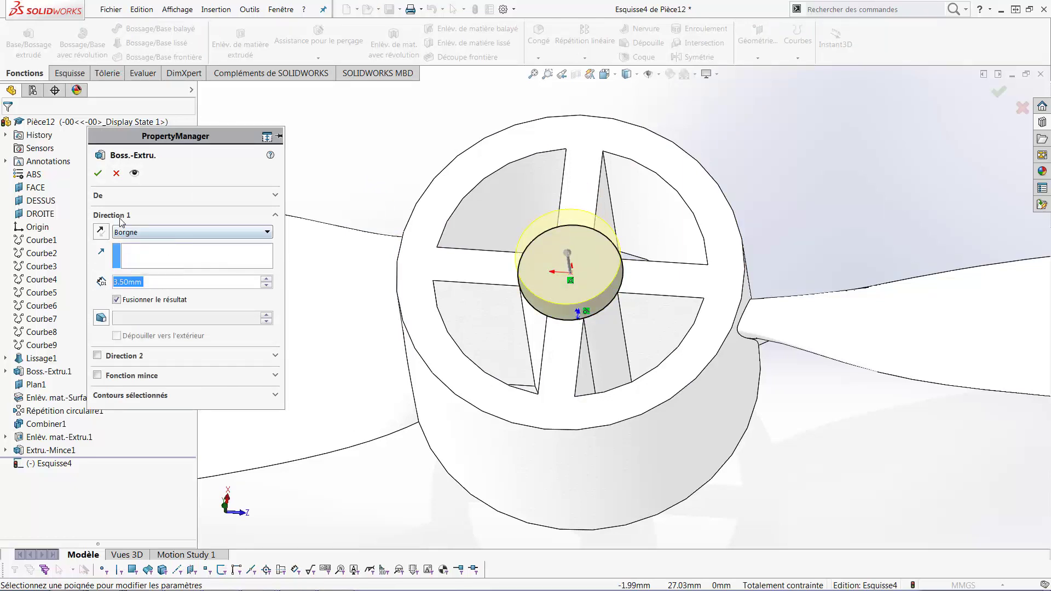
pyautogui.click(98, 173)
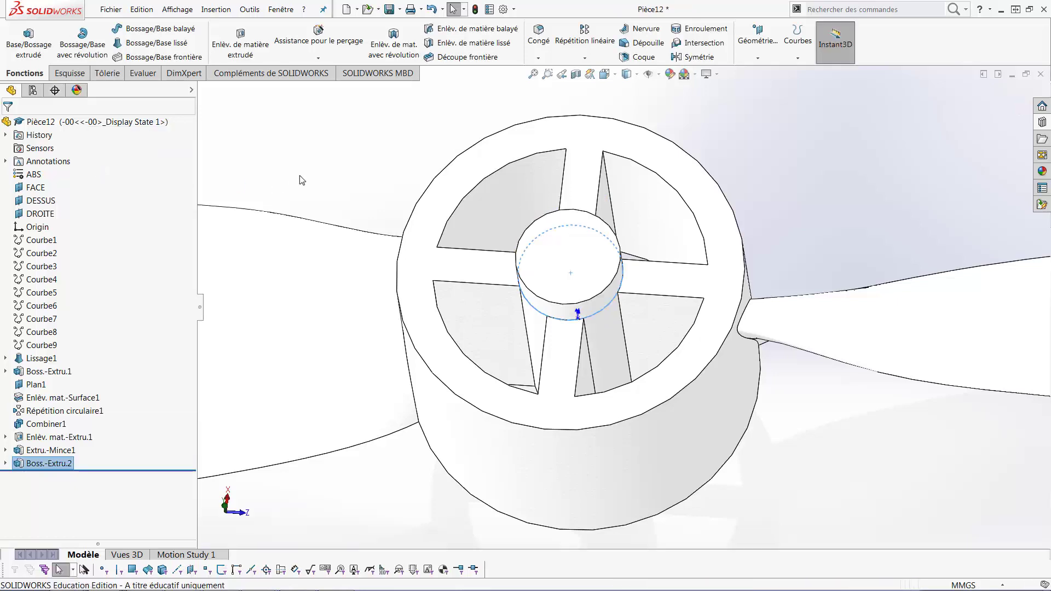
# Sketch a circle of about 1.4 mm radius on the top face of the central boss, centred on the origin.
pyautogui.click(592, 266)
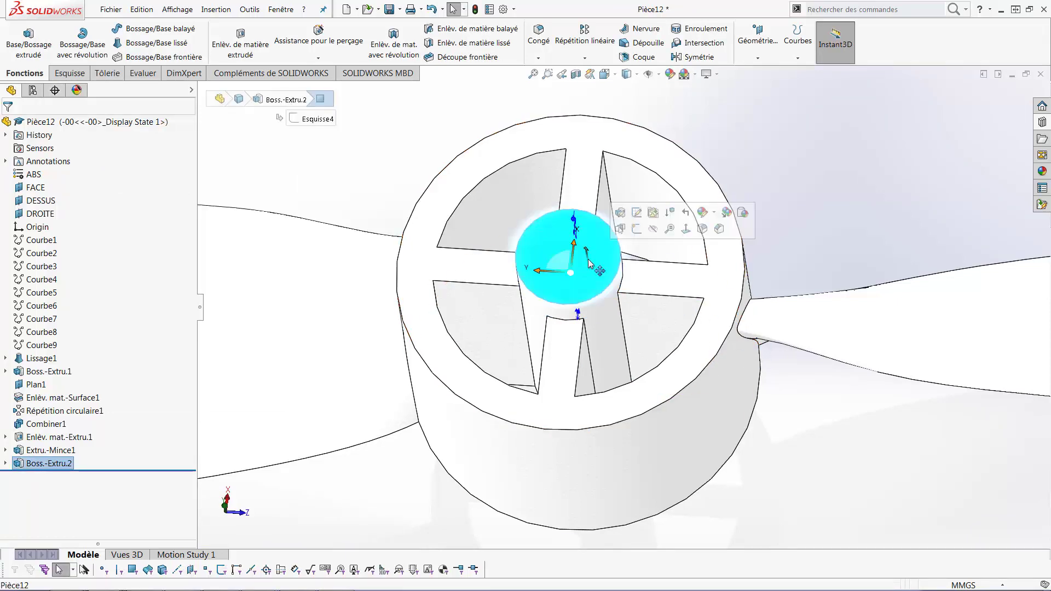
pyautogui.press('c')
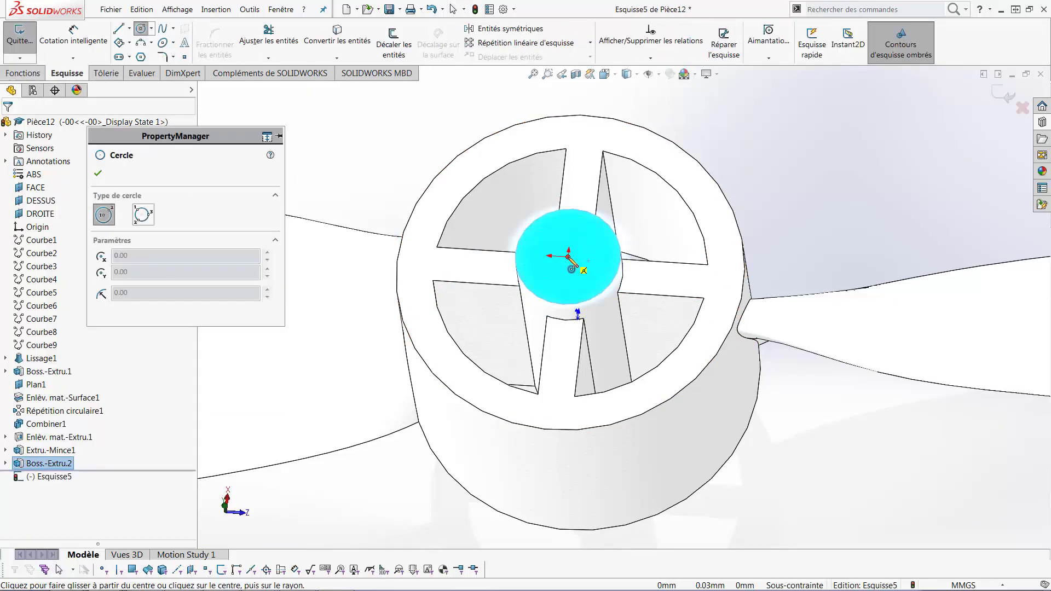
pyautogui.click(569, 257)
pyautogui.click(582, 257)
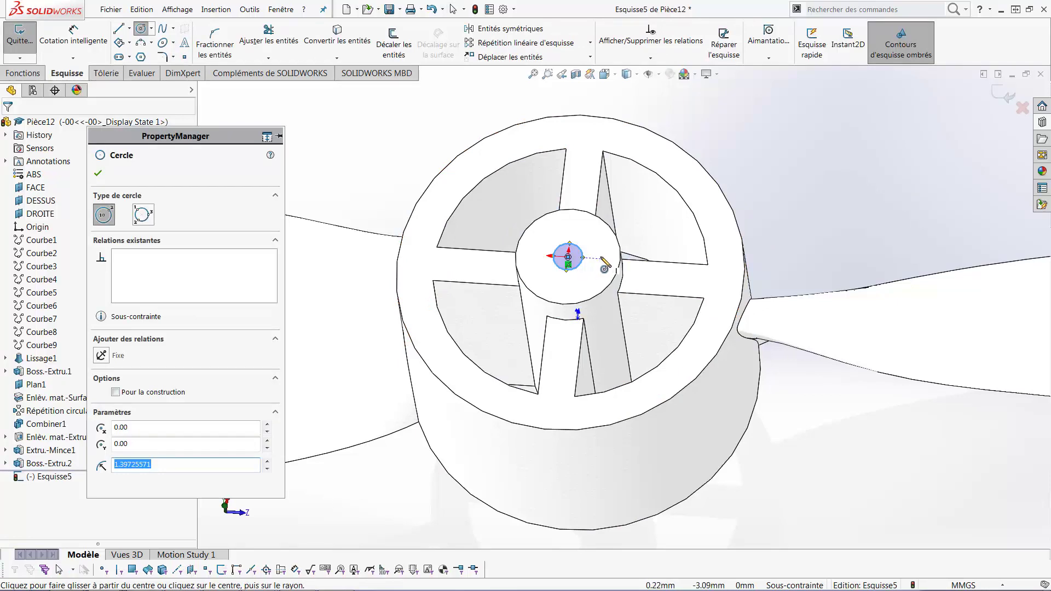
# Dimension the small circle's diameter as 2.5 mm.
pyautogui.press('s')
pyautogui.click(619, 269)
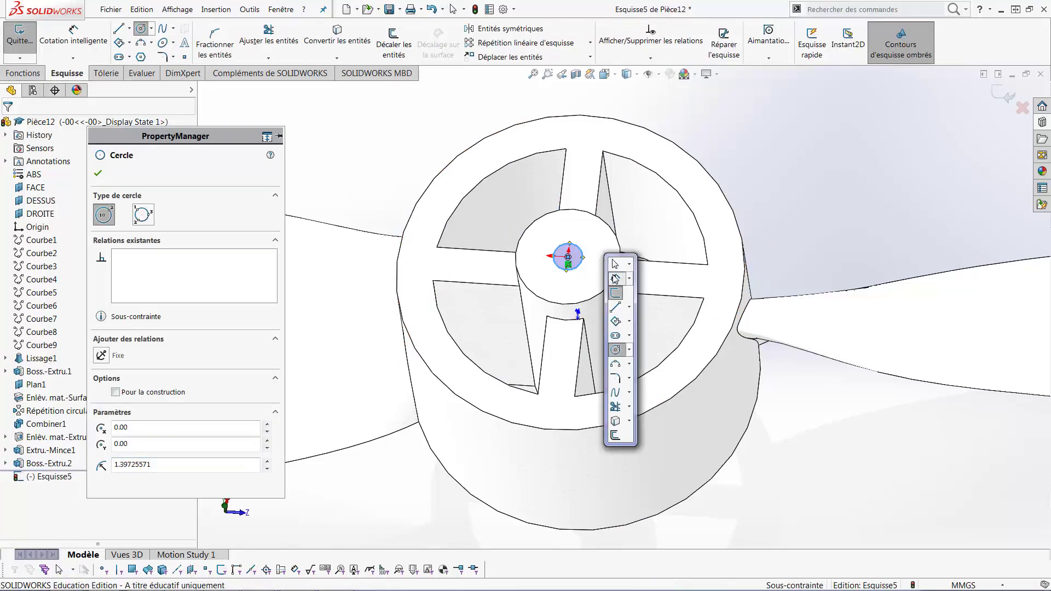
pyautogui.click(582, 265)
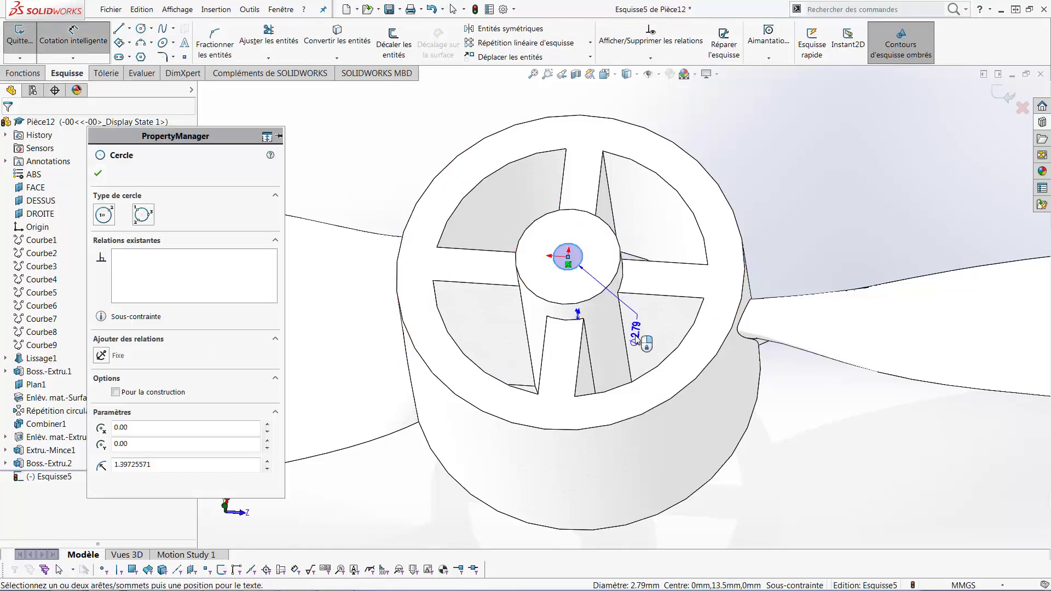
pyautogui.click(635, 340)
pyautogui.write('2.5')
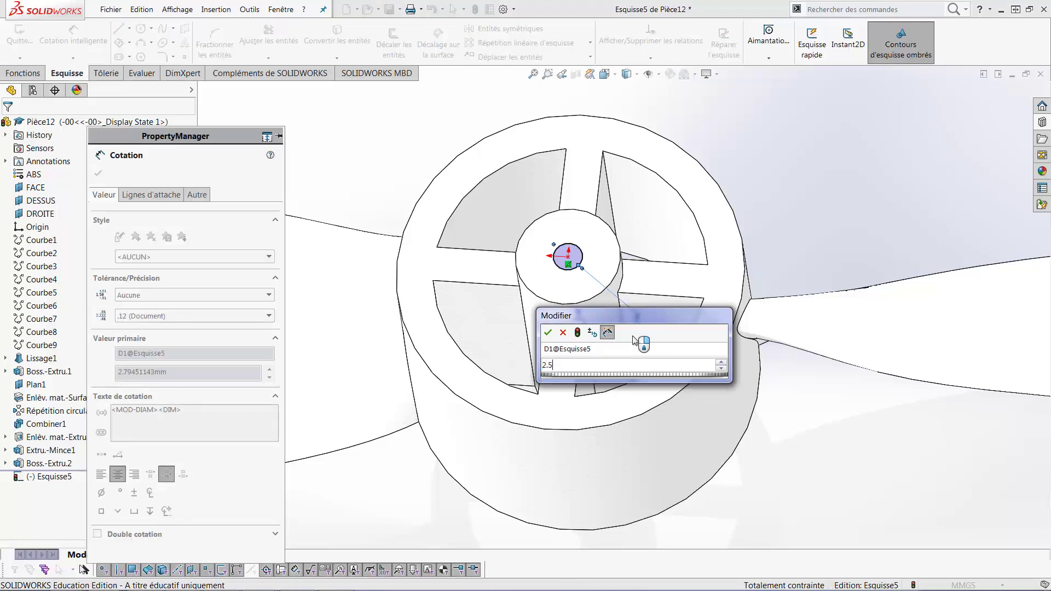
pyautogui.press('Return')
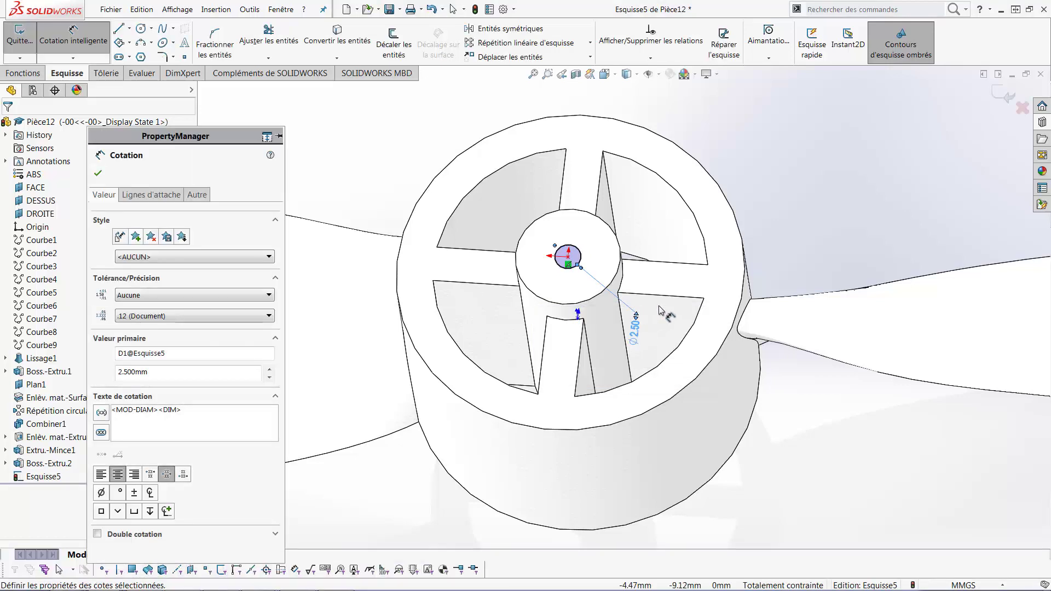
# Start an extruded cut from the small circle on the central boss.
pyautogui.click(22, 73)
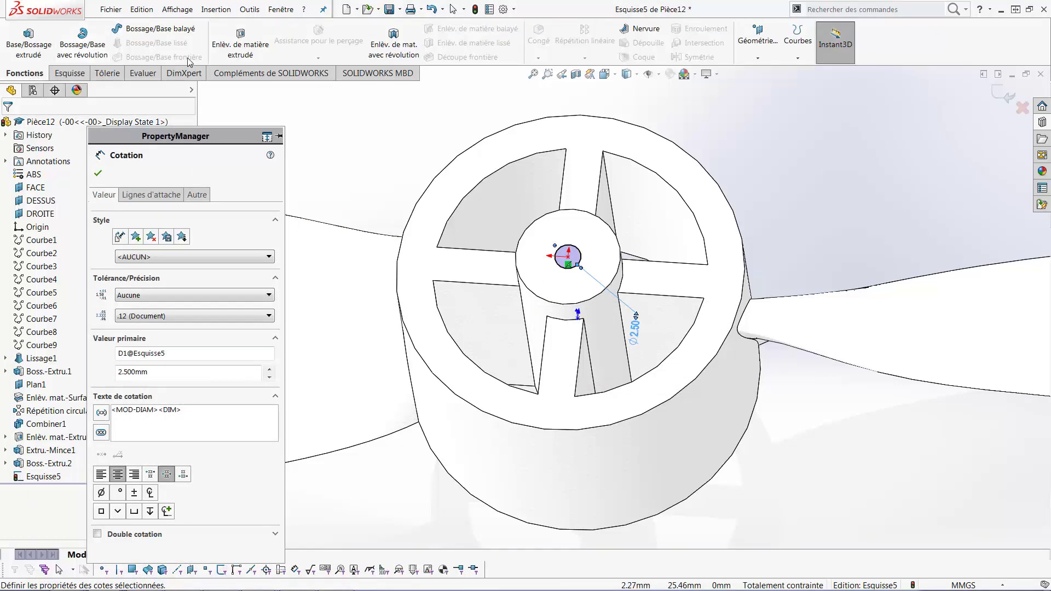
pyautogui.click(240, 44)
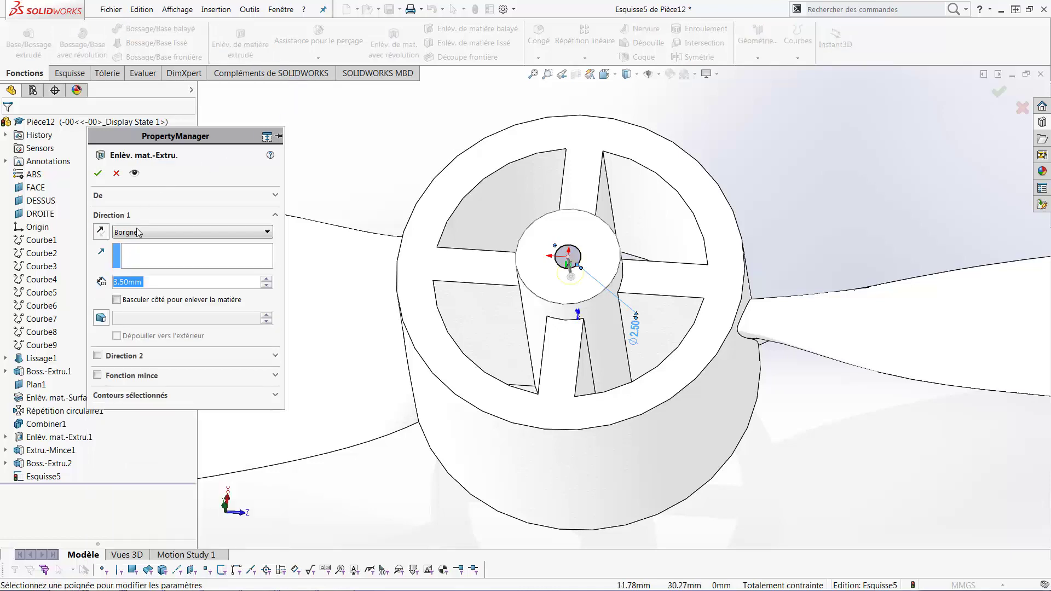